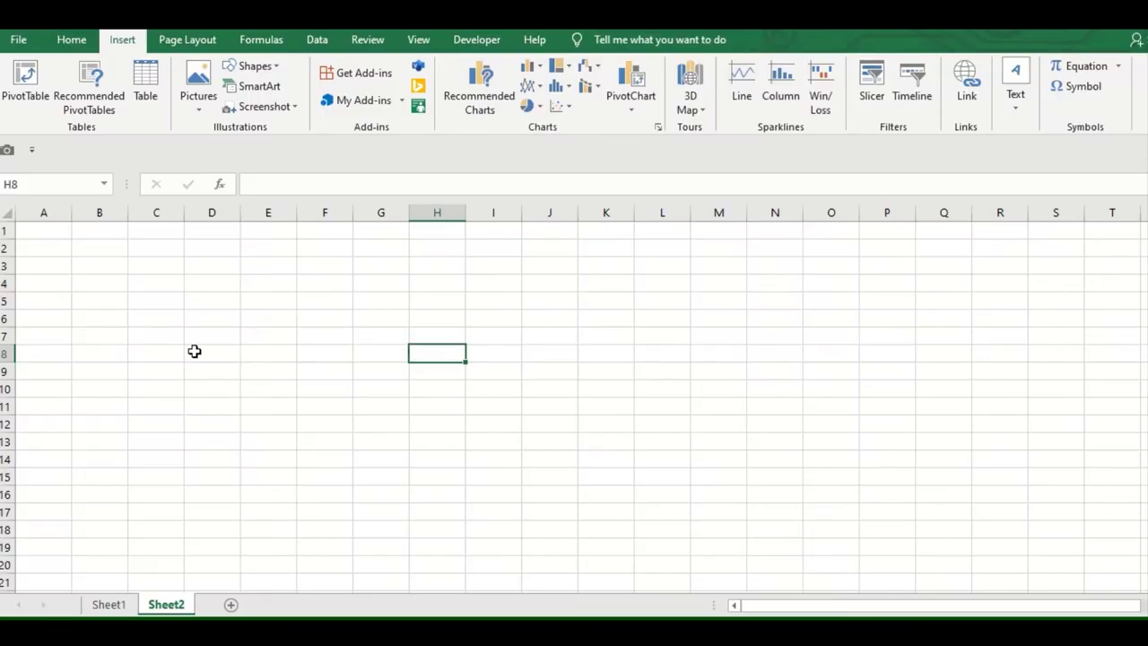
Select cell B2 and bring up the Insert > Pictures source choices, then dismiss them
left_click(195, 350)
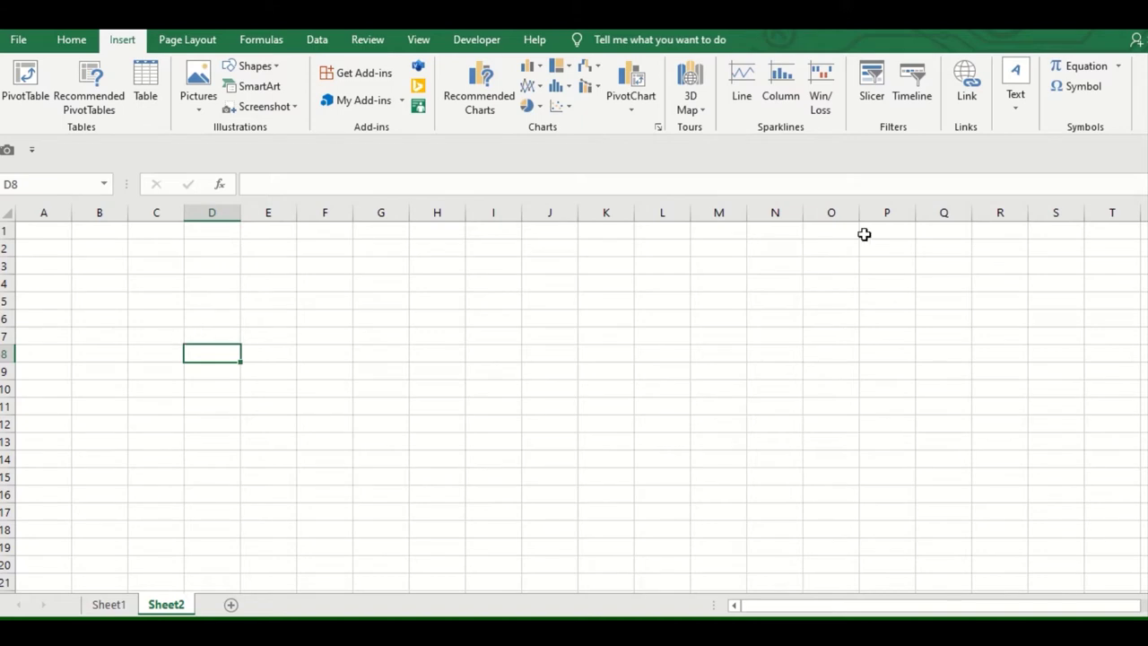
left_click(68, 42)
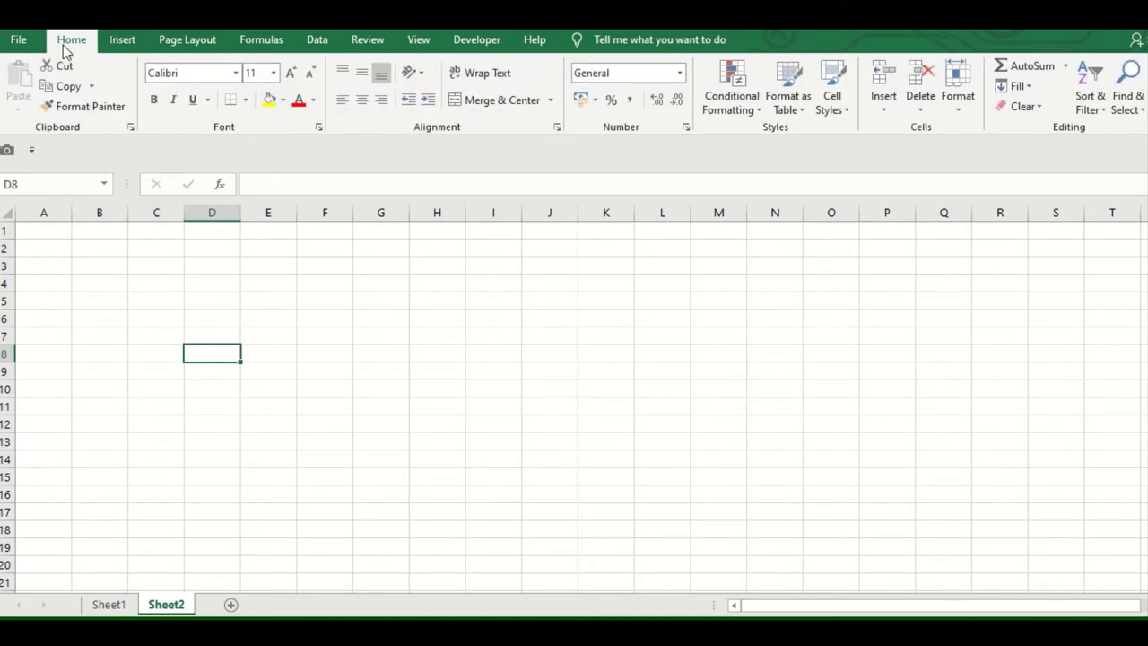
left_click(110, 376)
left_click(98, 282)
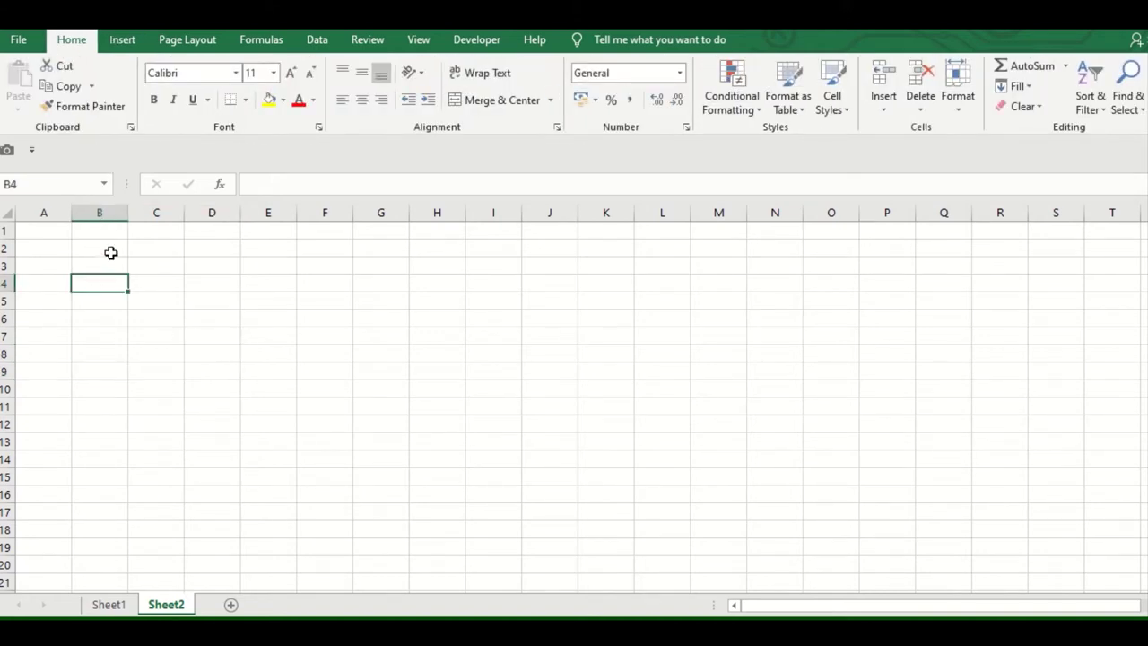
left_click(121, 39)
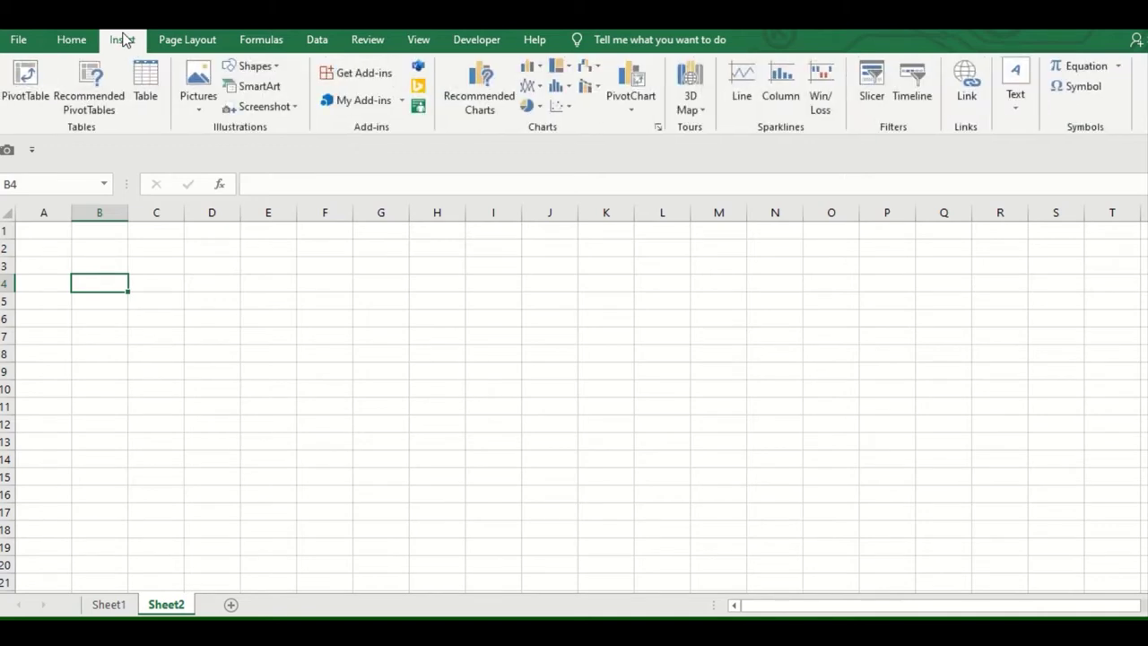
left_click(205, 111)
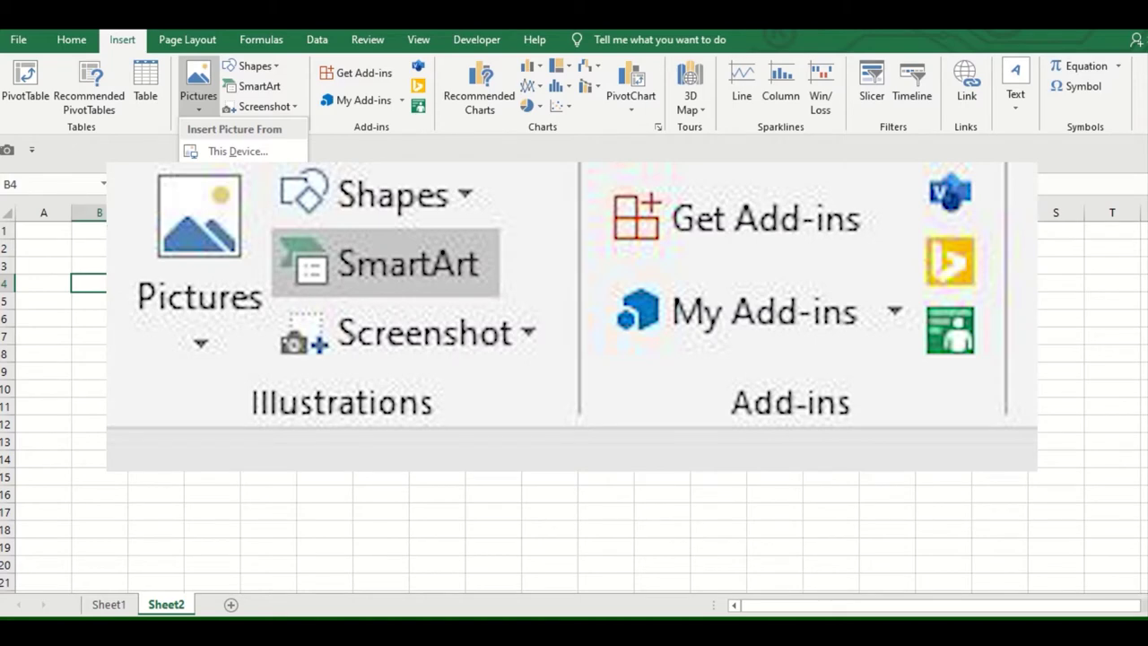
left_click(36, 100)
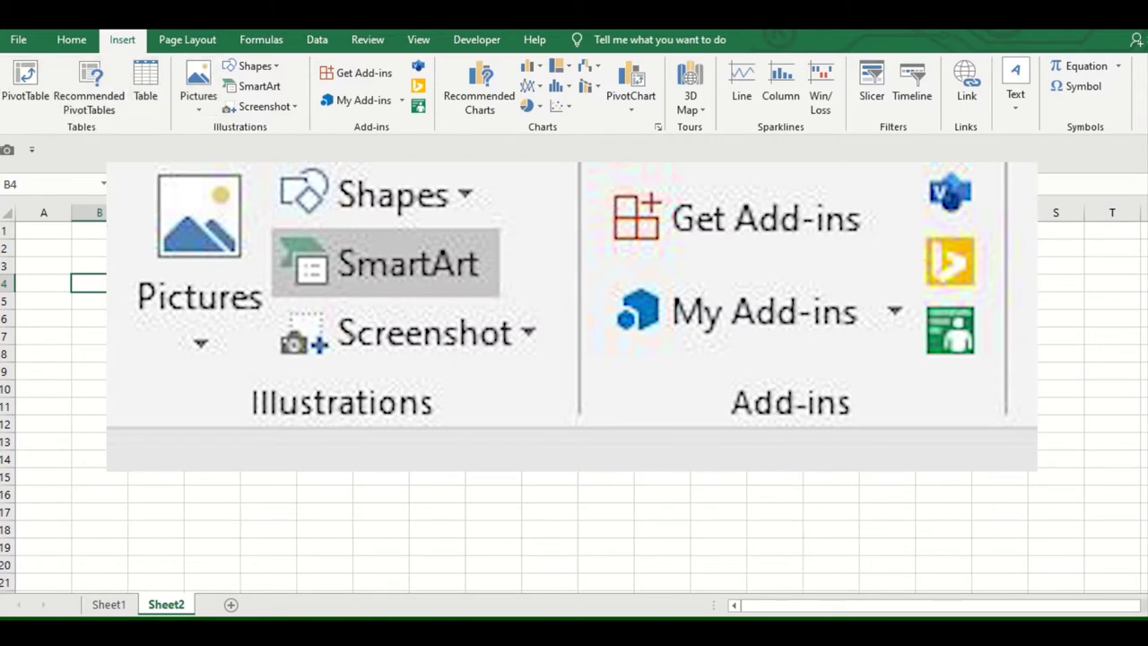
left_click(89, 248)
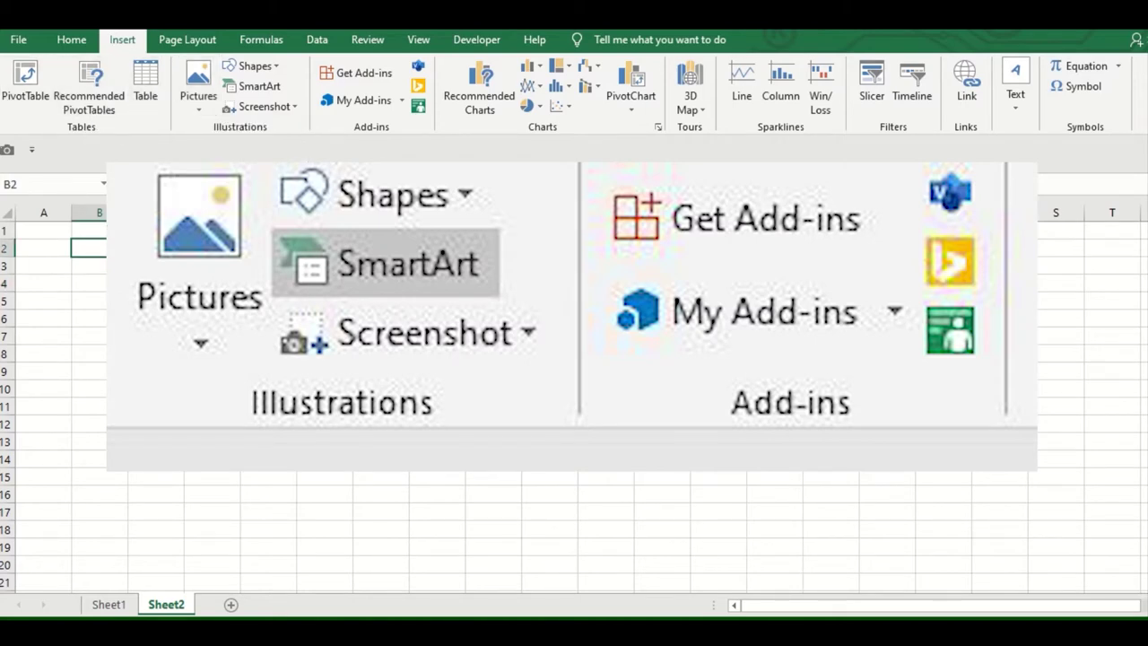
left_click(199, 108)
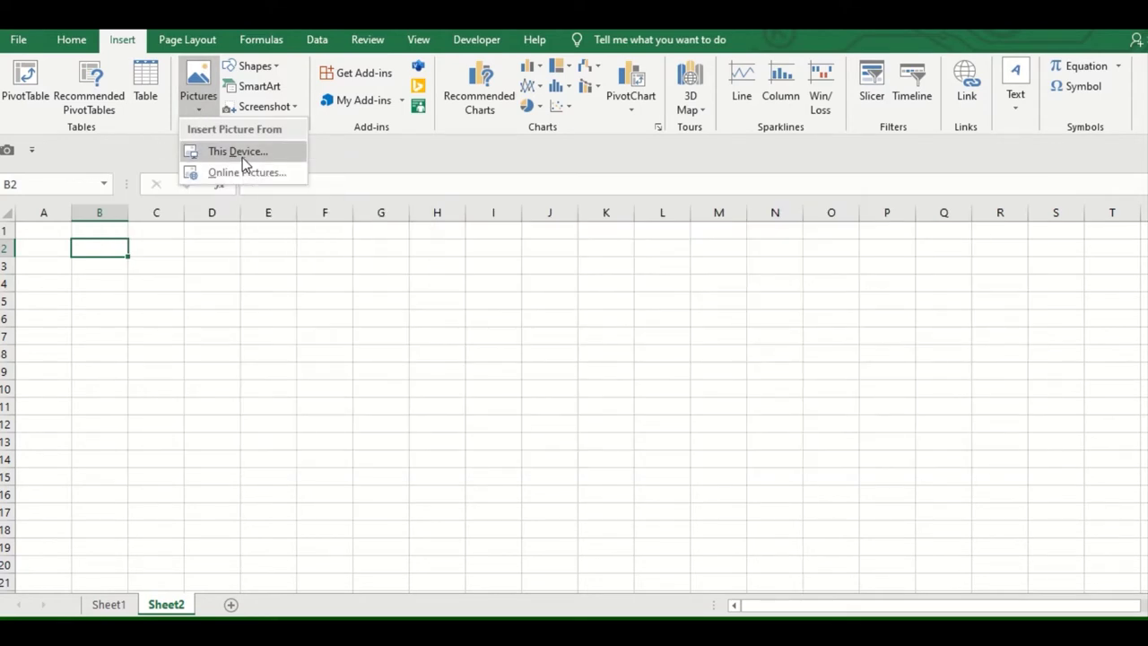
left_click(243, 152)
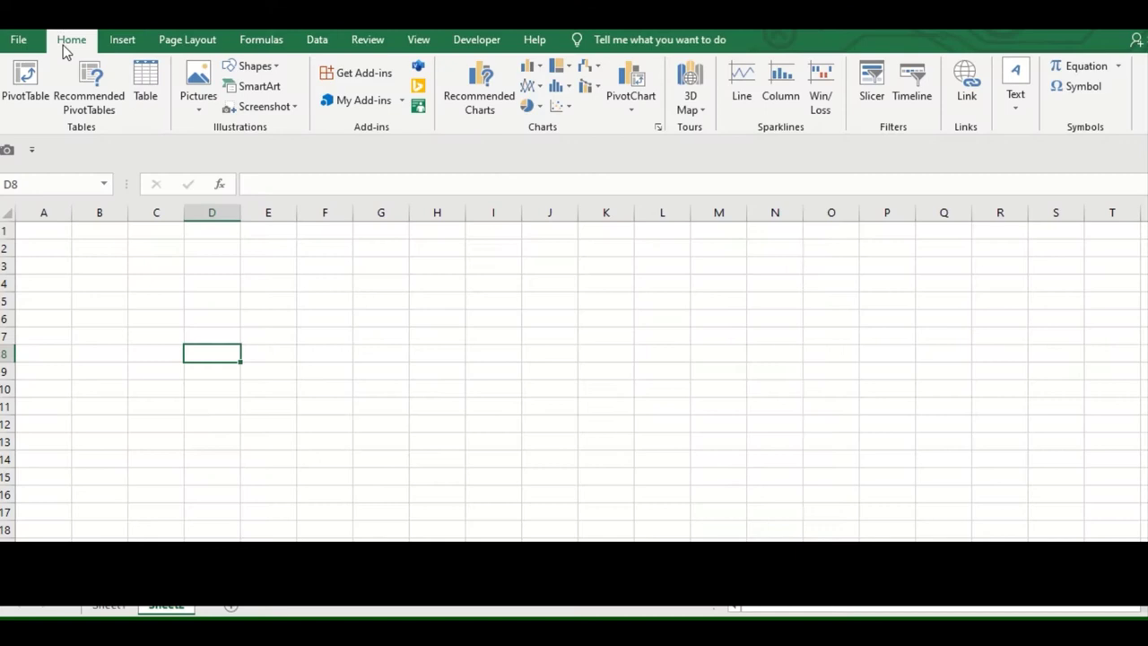
Reselect B2 and open Pictures > This Device to browse the computer's images
left_click(68, 50)
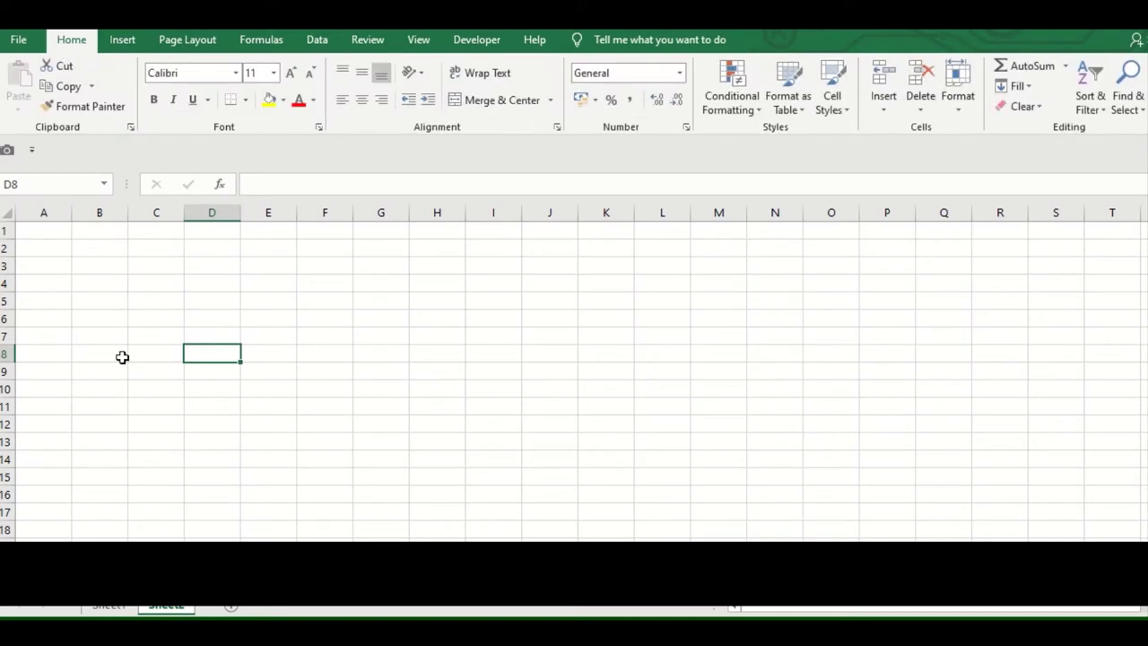
left_click(114, 377)
left_click(105, 292)
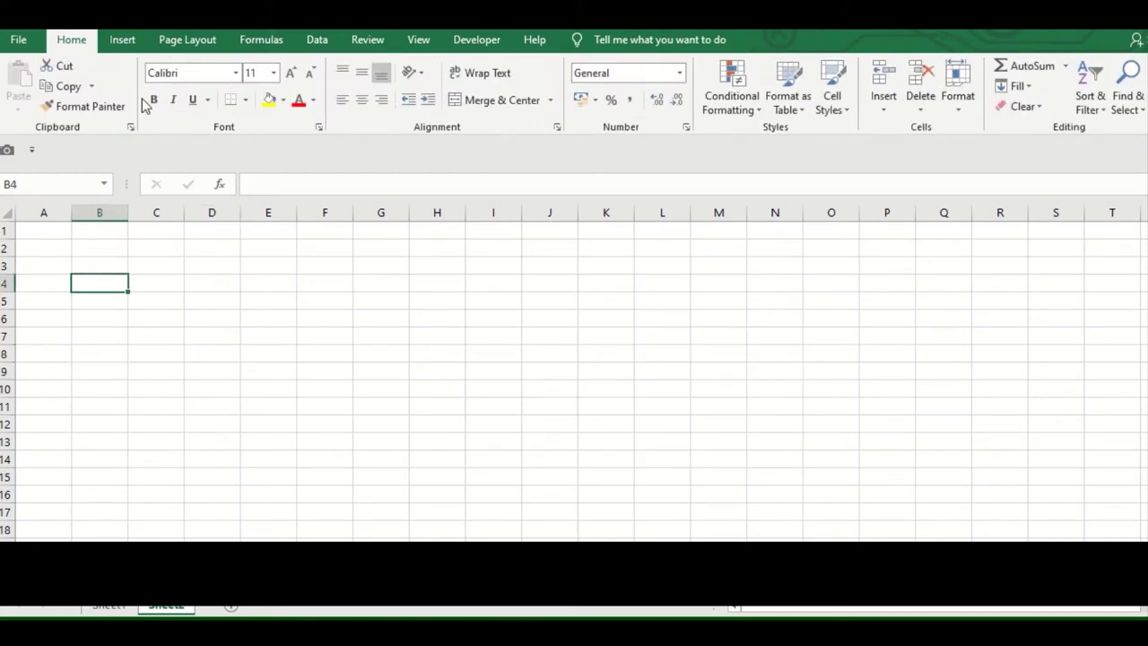
left_click(122, 39)
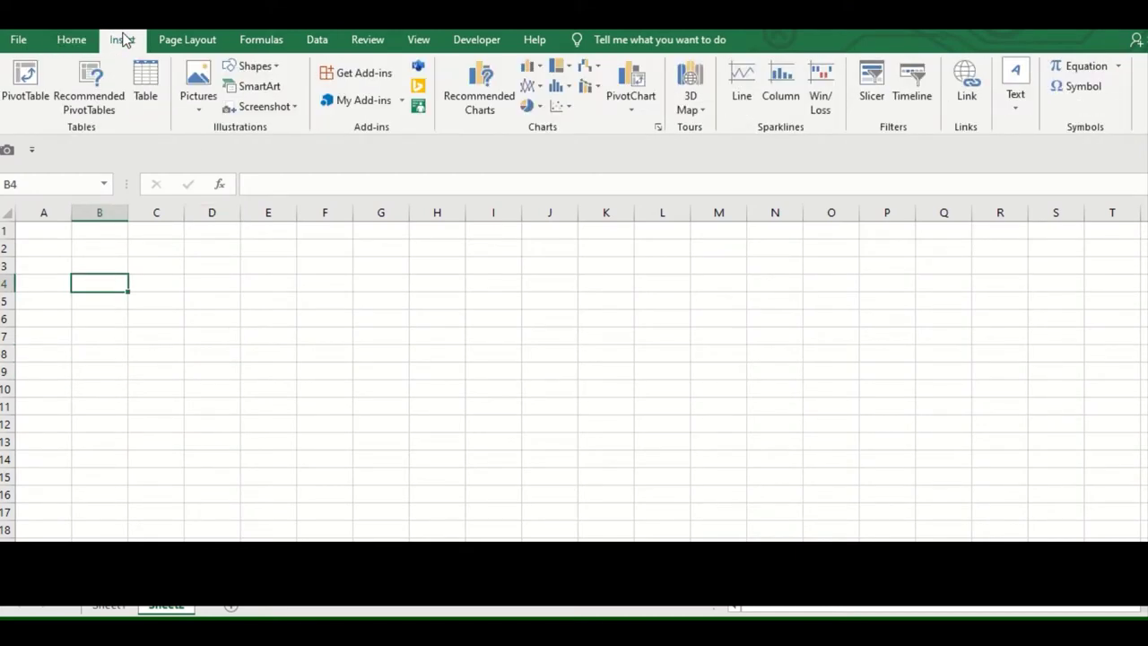
left_click(205, 111)
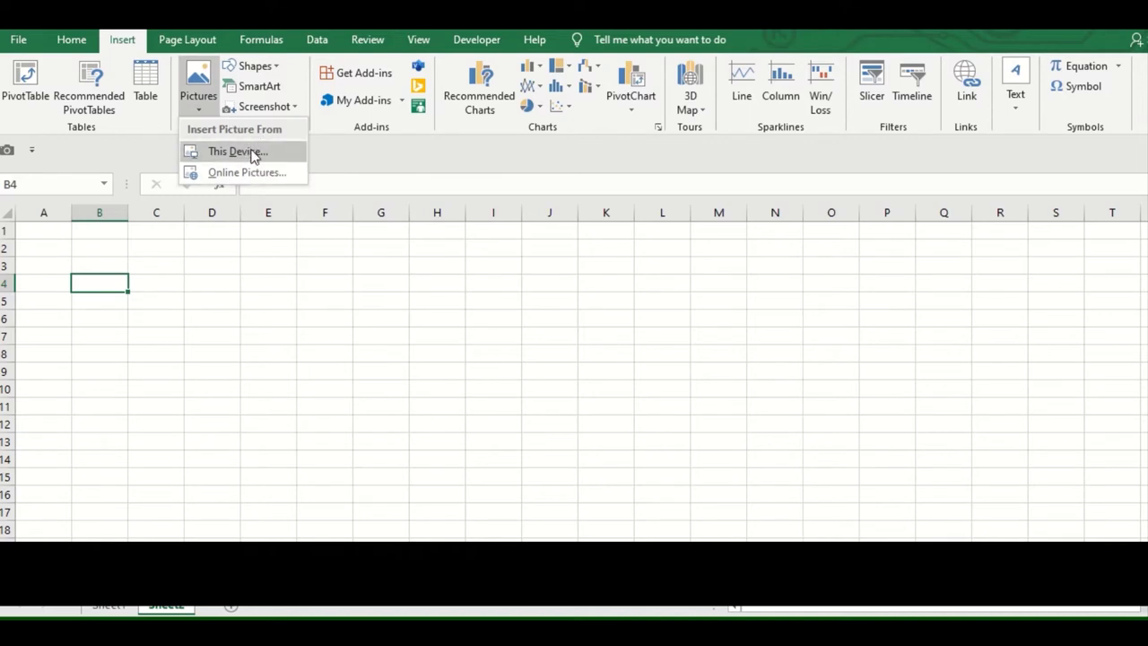
left_click(171, 337)
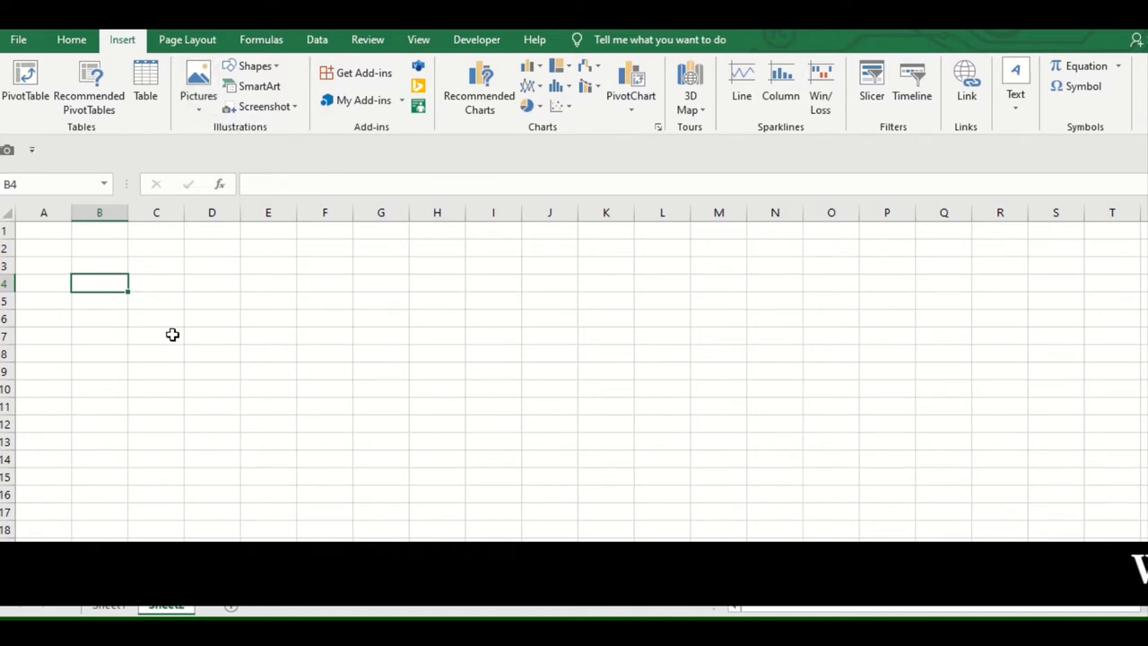
left_click(117, 250)
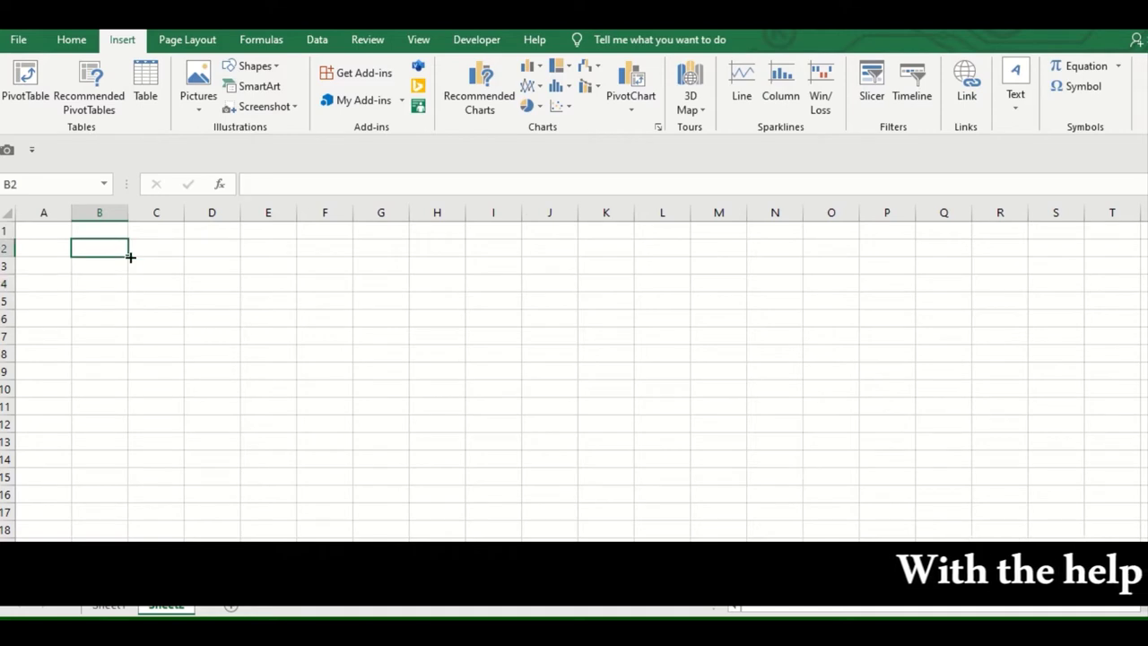
left_click(199, 113)
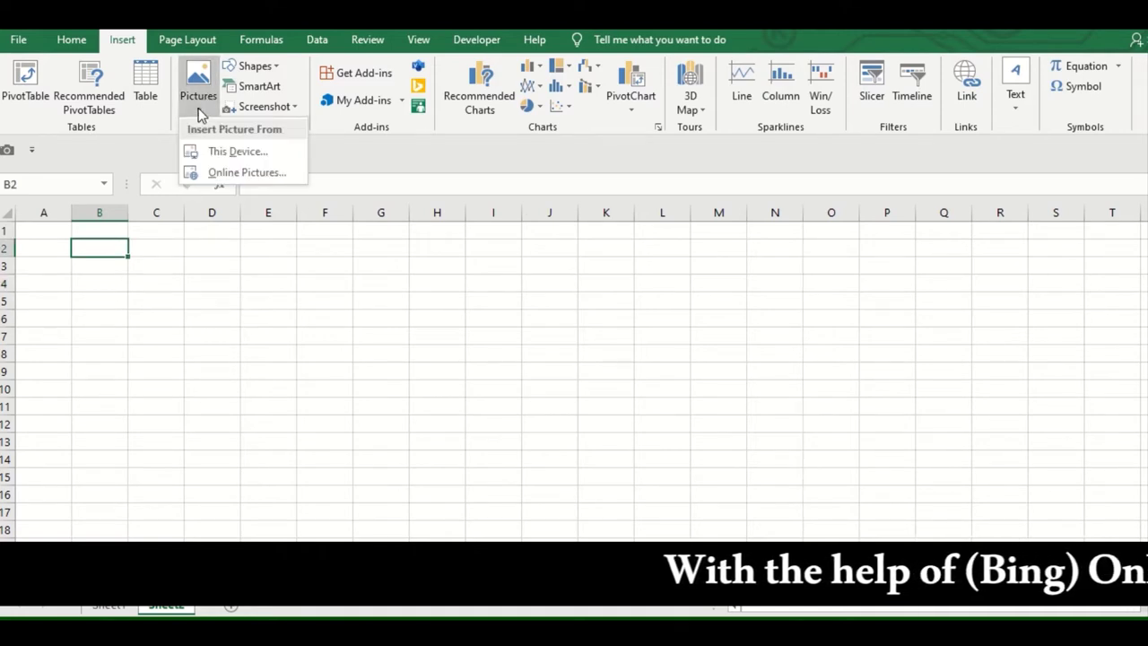
left_click(242, 152)
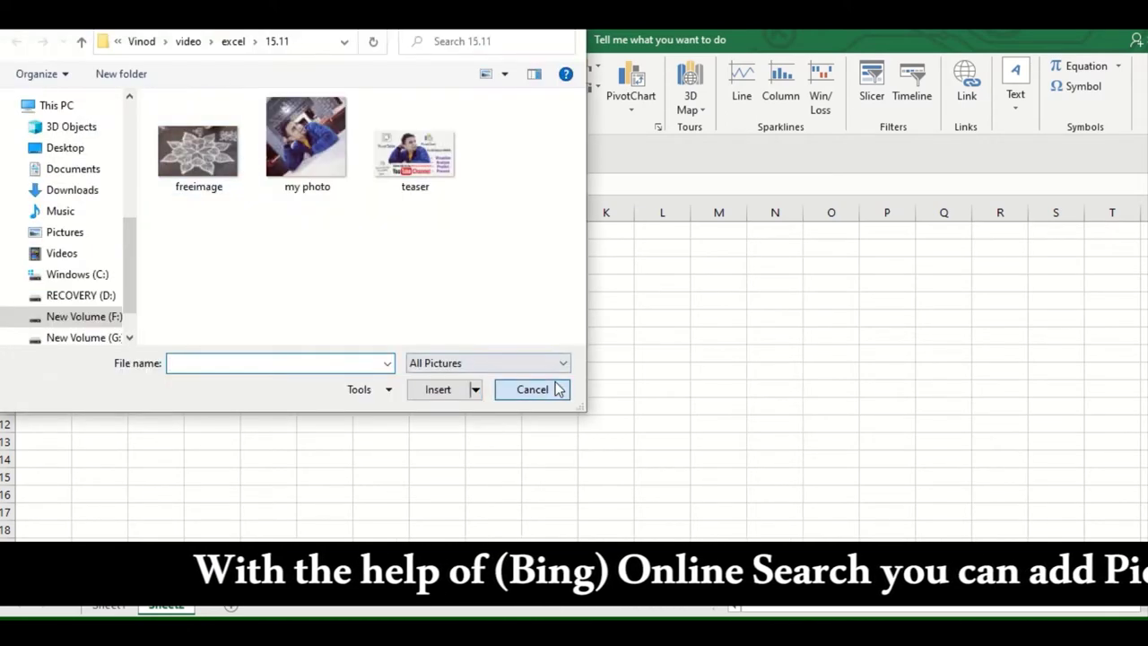
Cancel the file browser and reopen Pictures > This Device on the 15.11 folder
left_click(556, 389)
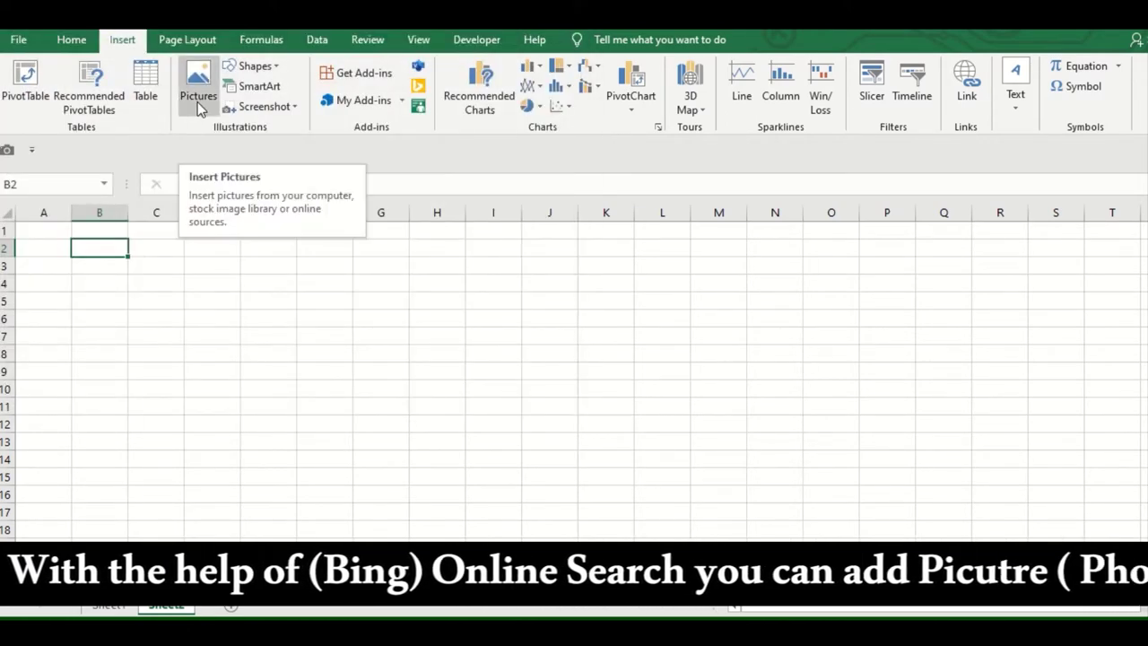
left_click(201, 107)
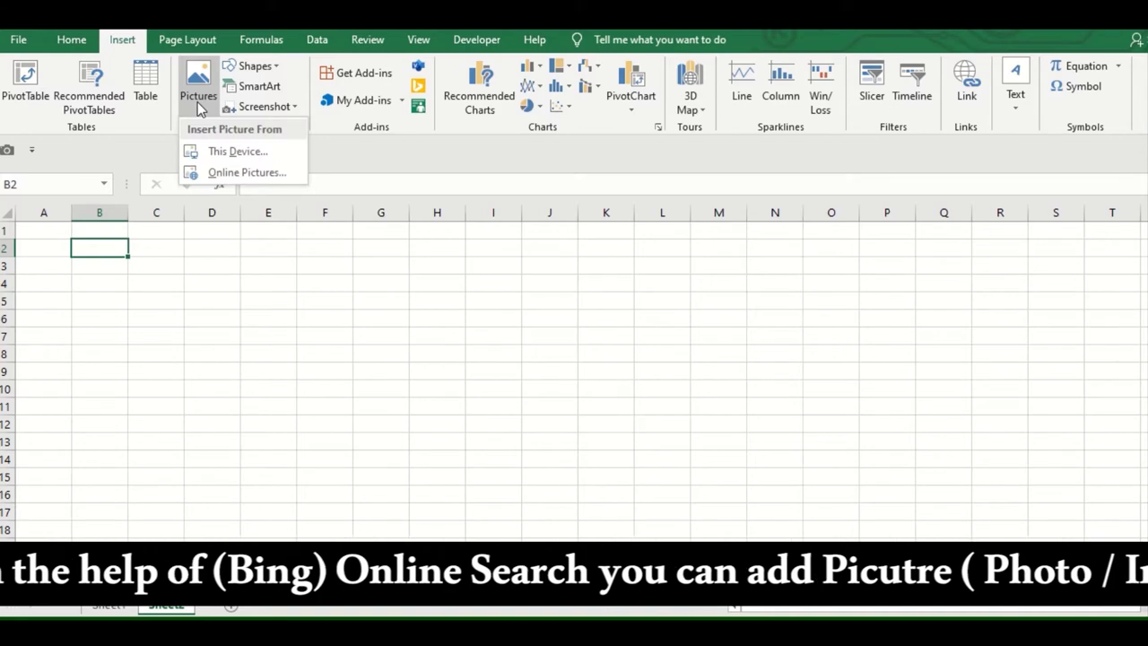
left_click(260, 152)
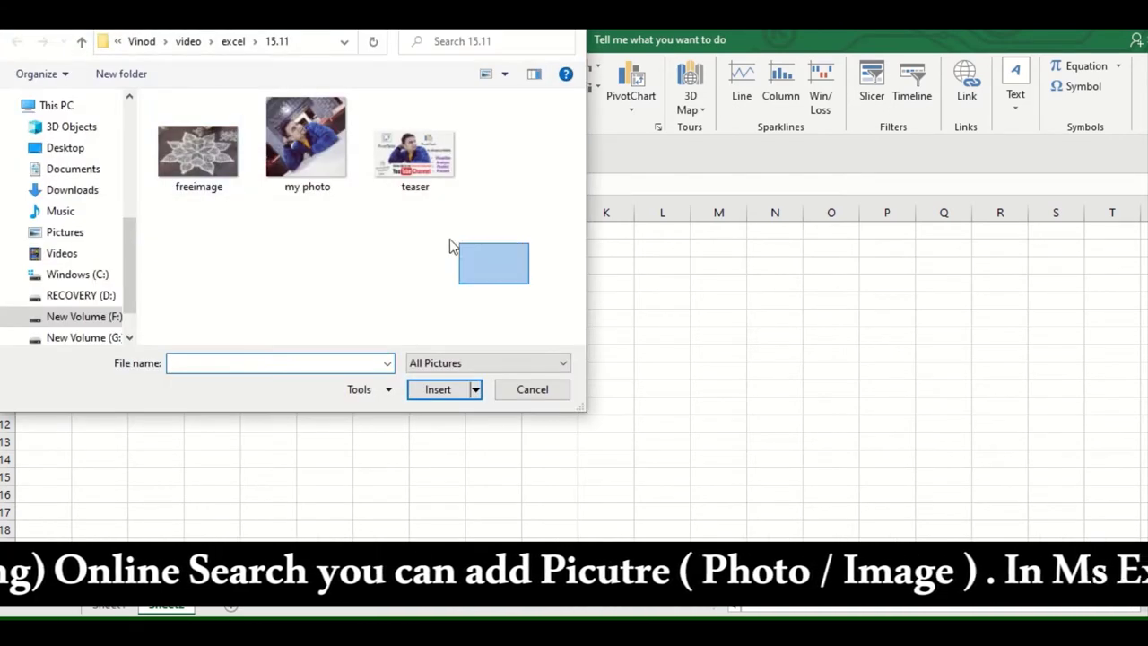
Insert freeimage, my photo and teaser, then shrink the teaser picture into the upper right
left_click_drag(451, 248, 219, 121)
left_click(438, 389)
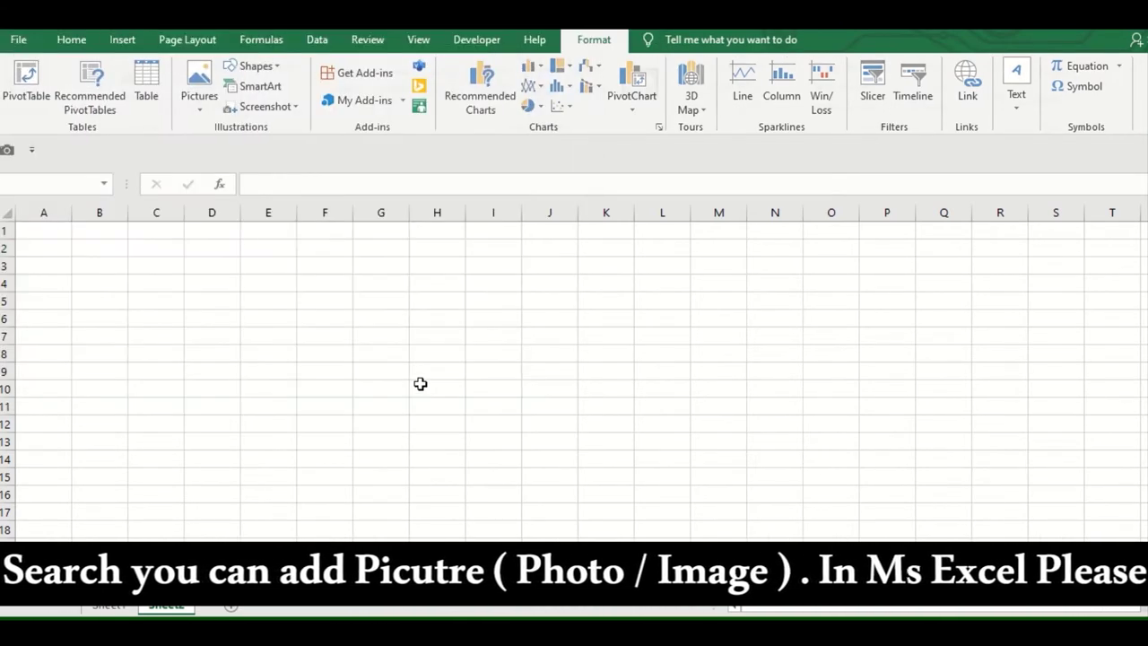
left_click(830, 372)
left_click(520, 377)
left_click_drag(520, 377, 833, 400)
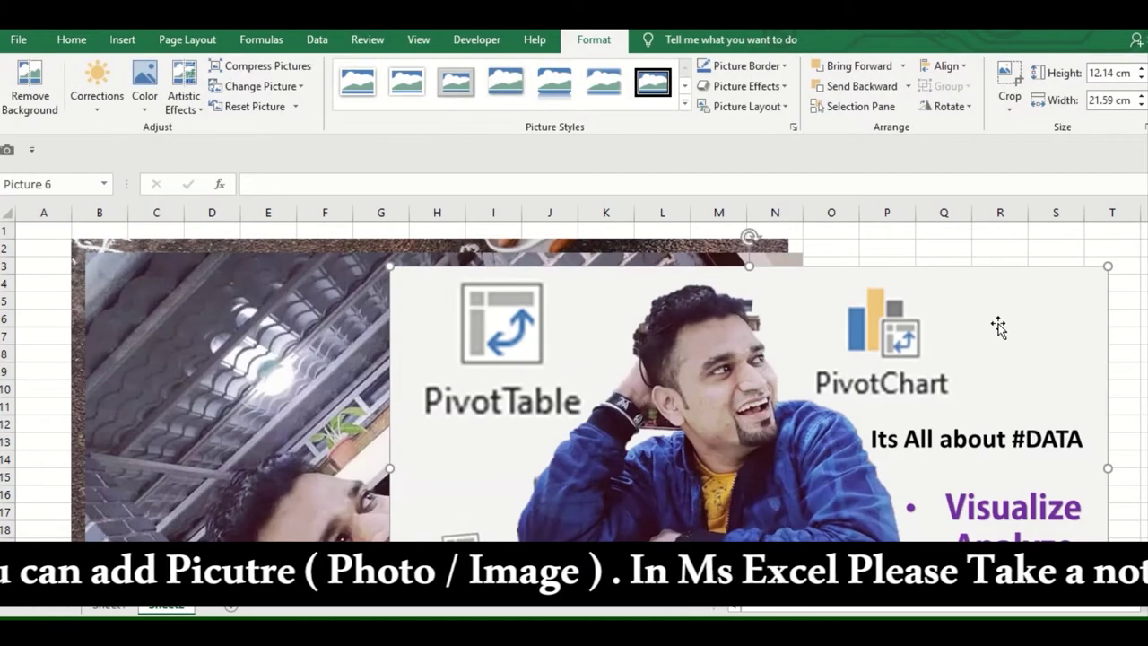
left_click_drag(1103, 272, 897, 384)
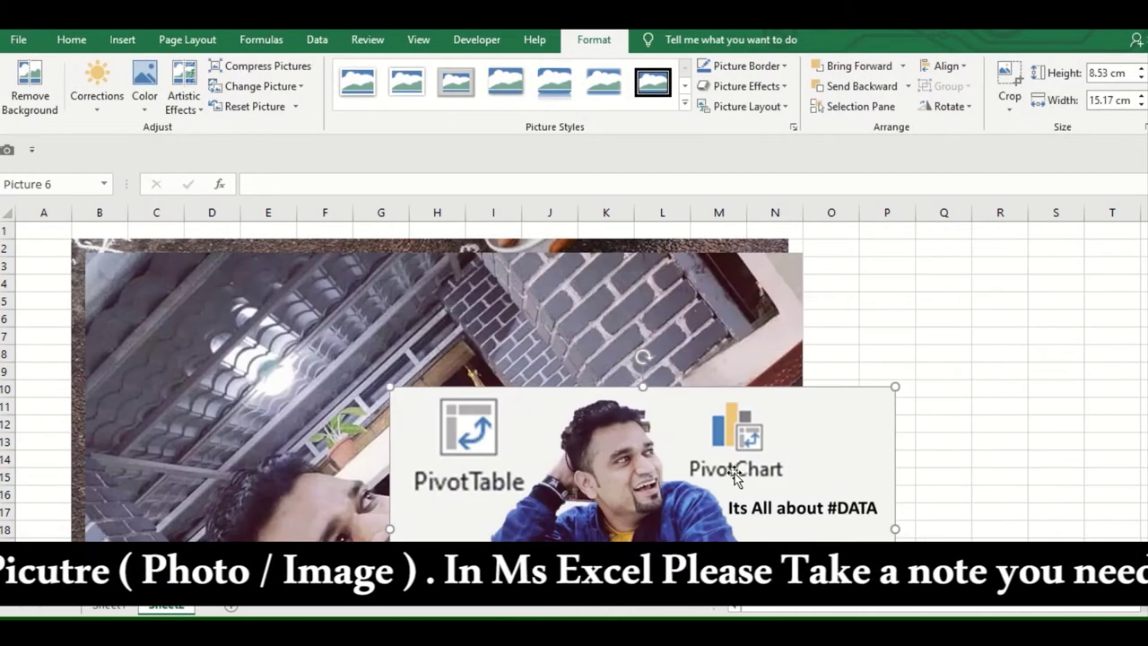
left_click_drag(735, 469, 951, 323)
Tuck the street photo behind the teaser and shrink the rangoli picture to about 8.76 × 13.89 cm at top left
left_click(464, 308)
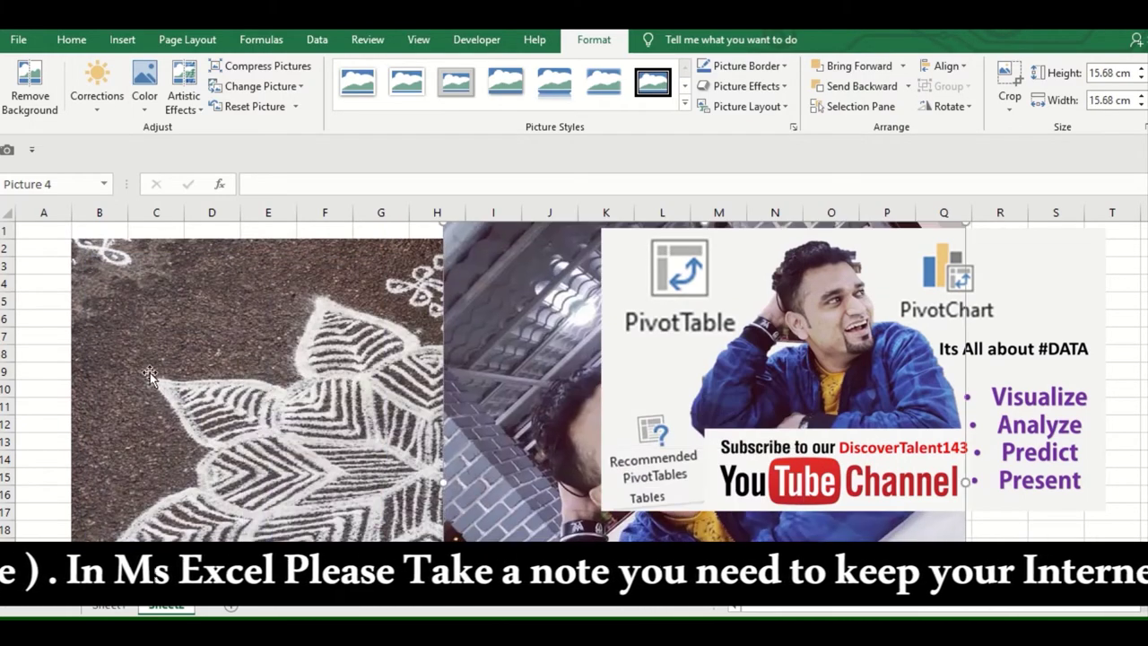
left_click_drag(87, 253, 79, 279)
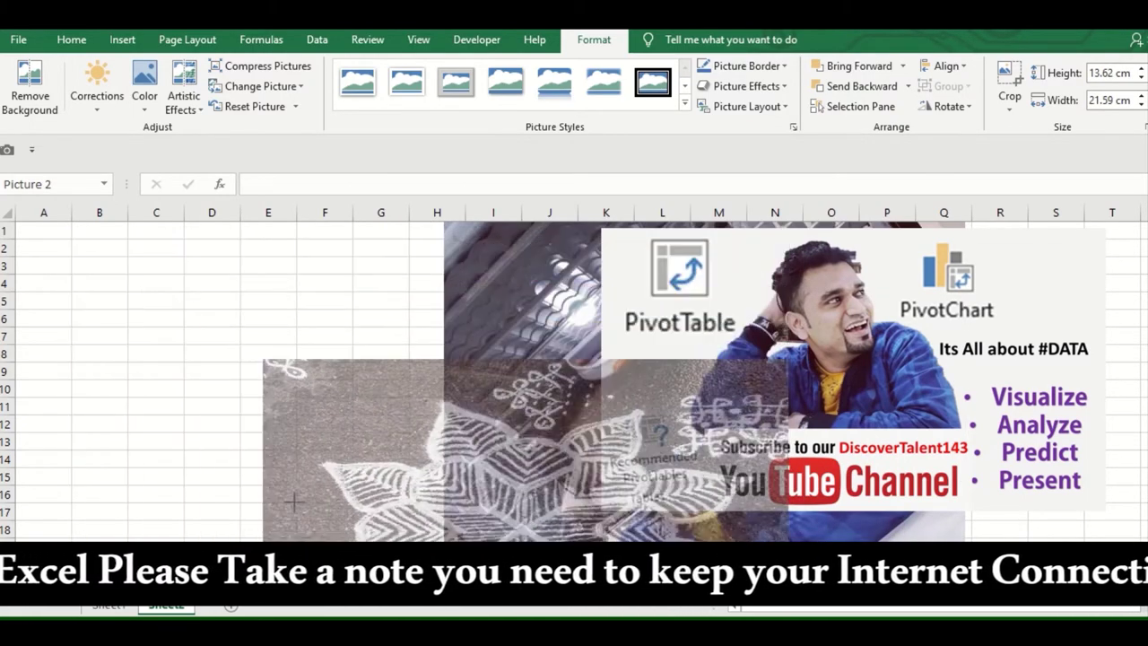
left_click_drag(71, 239, 326, 400)
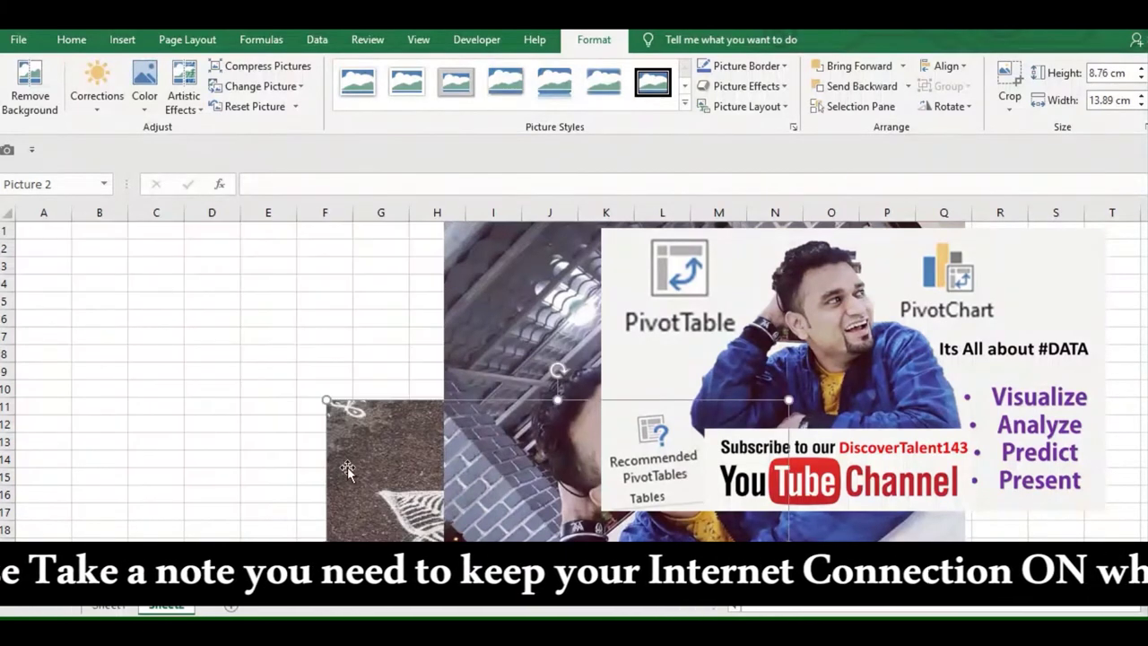
left_click_drag(348, 470, 224, 309)
left_click(267, 530)
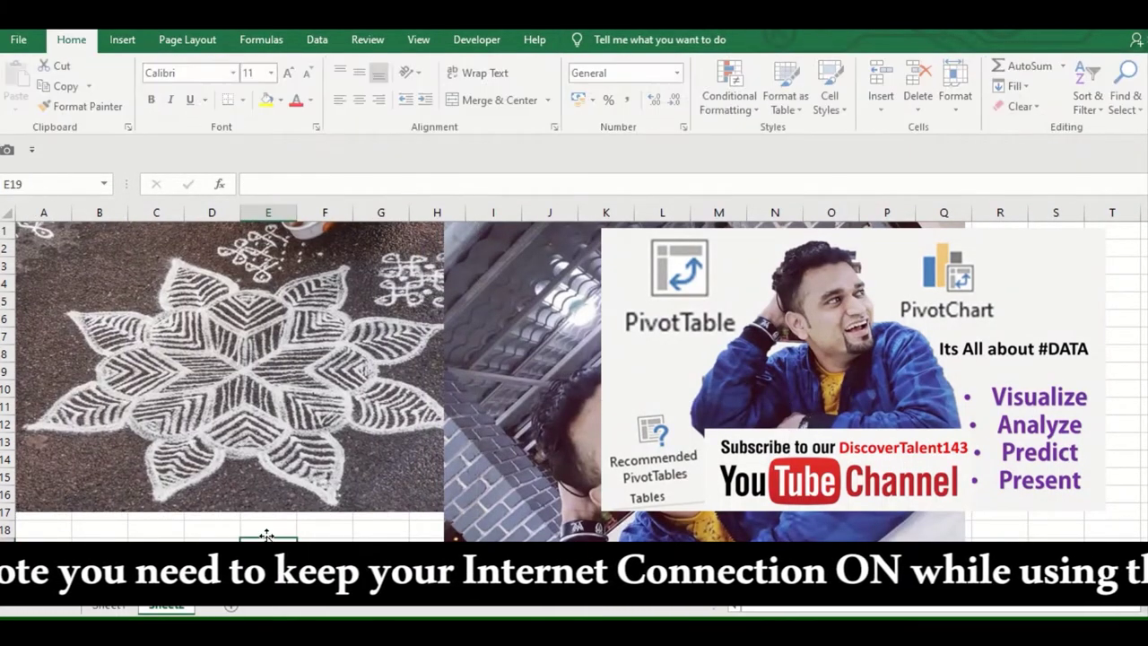
left_click(123, 42)
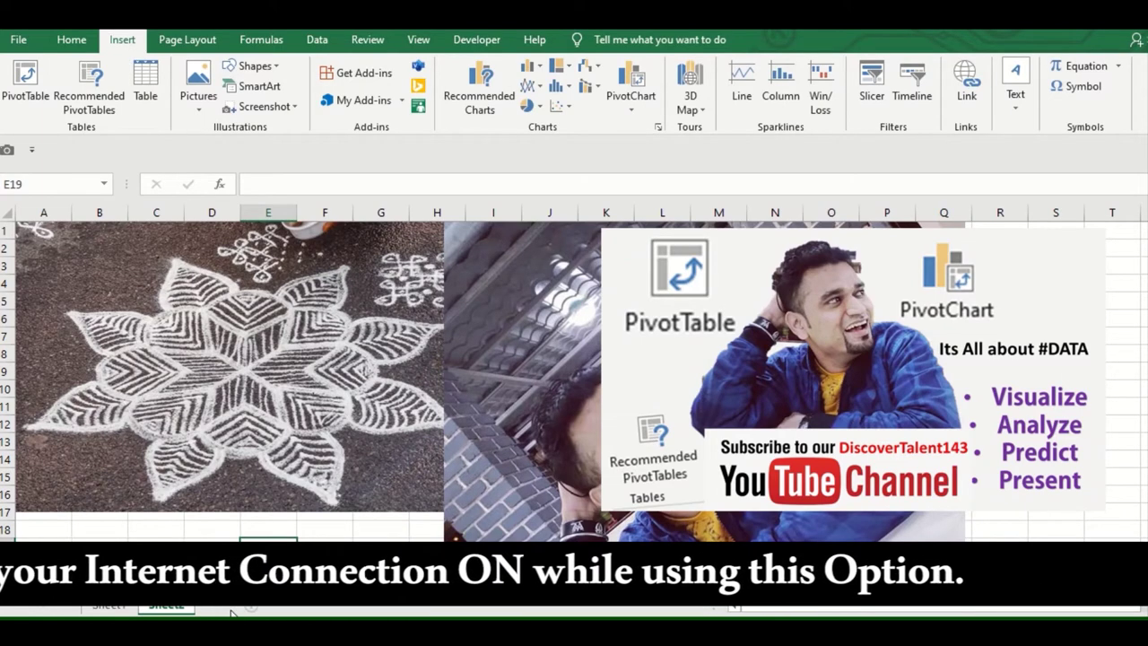
Add Sheet3 and insert the third image from the Bing Balloons category
left_click(251, 606)
left_click(202, 103)
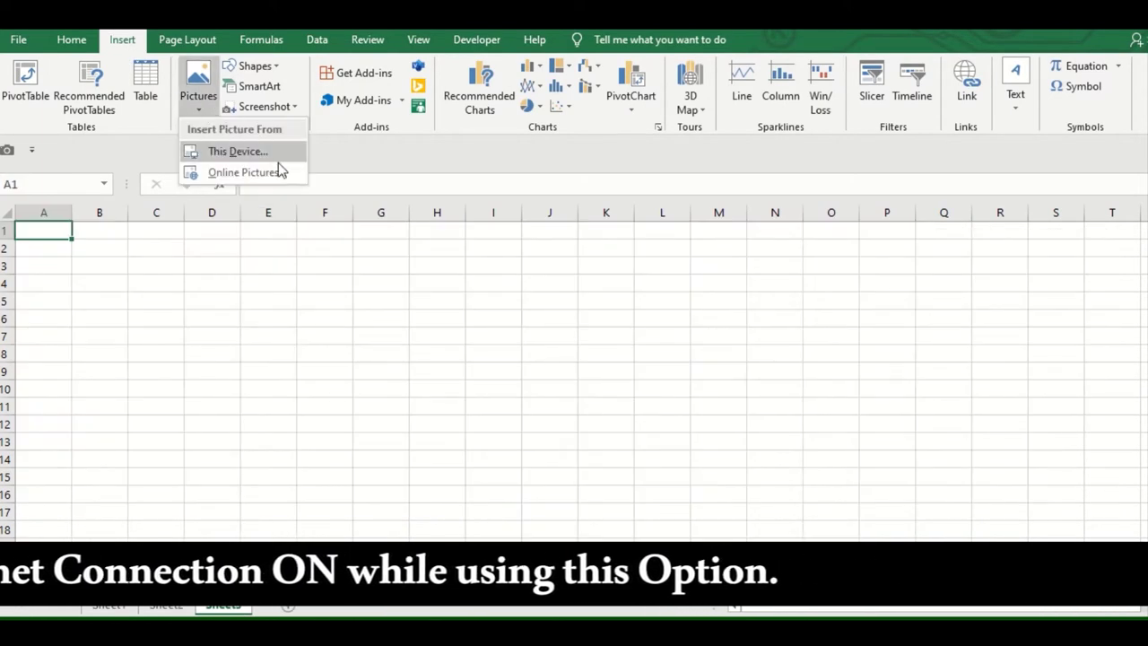
left_click(251, 174)
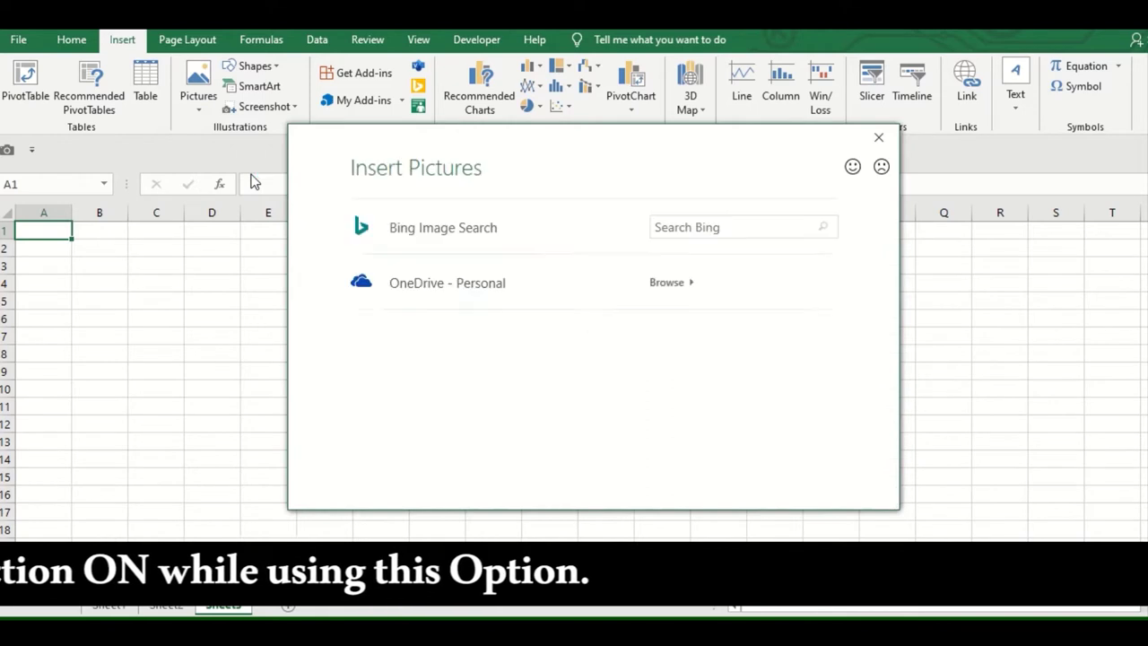
left_click(479, 235)
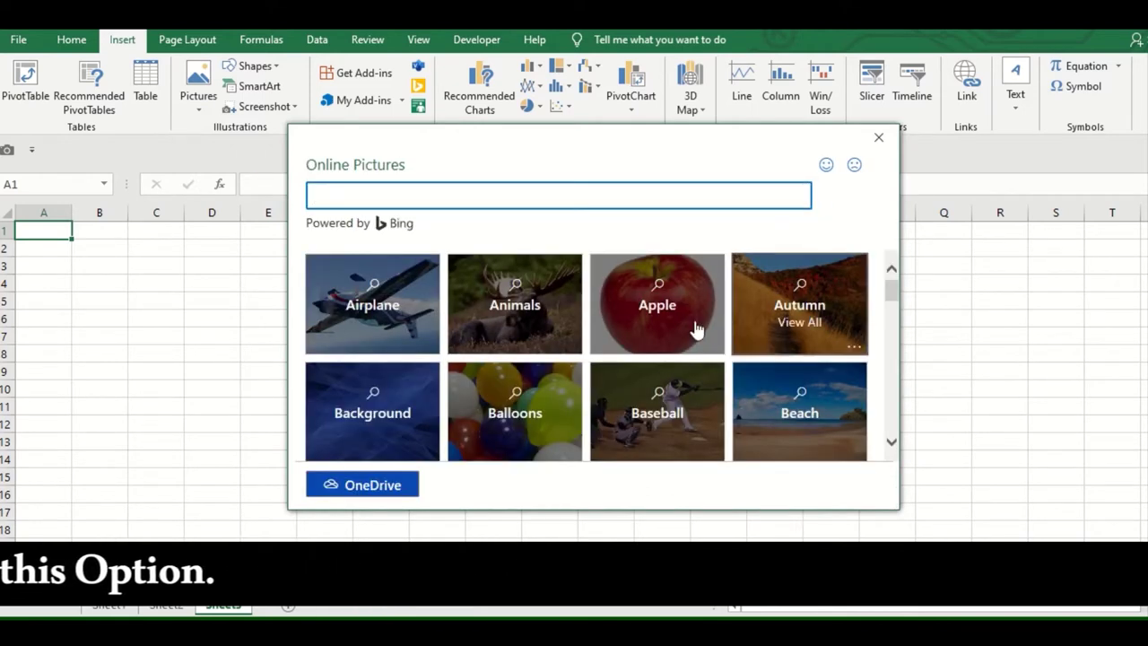
scroll(552, 348, "down", 1)
left_click(523, 332)
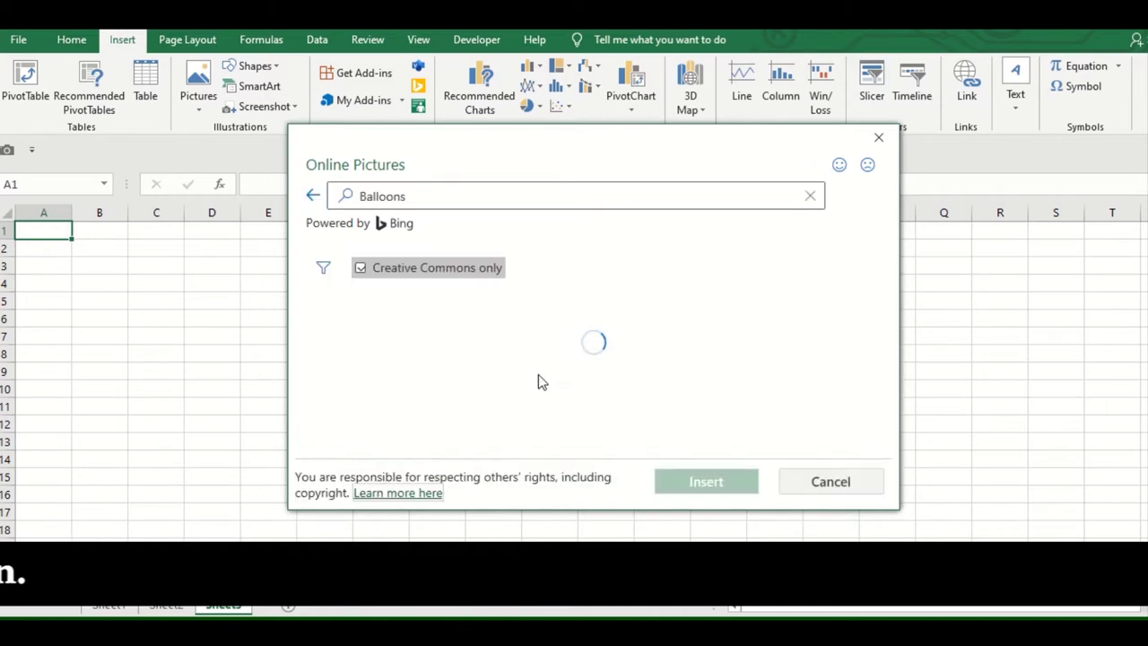
left_click(552, 359)
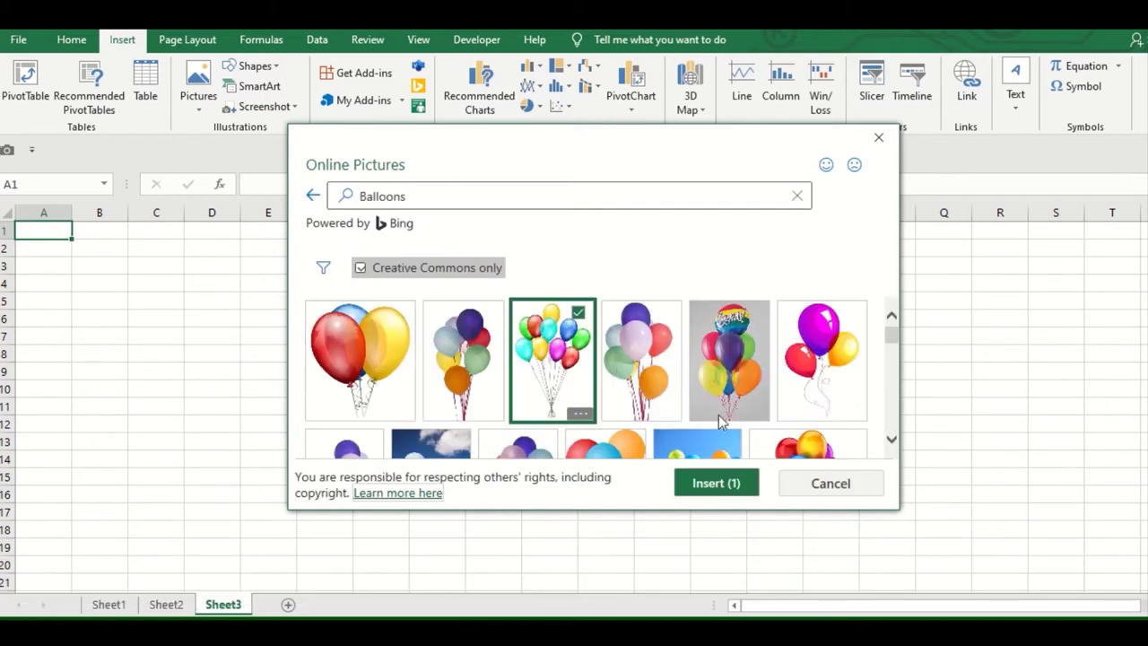
left_click(717, 481)
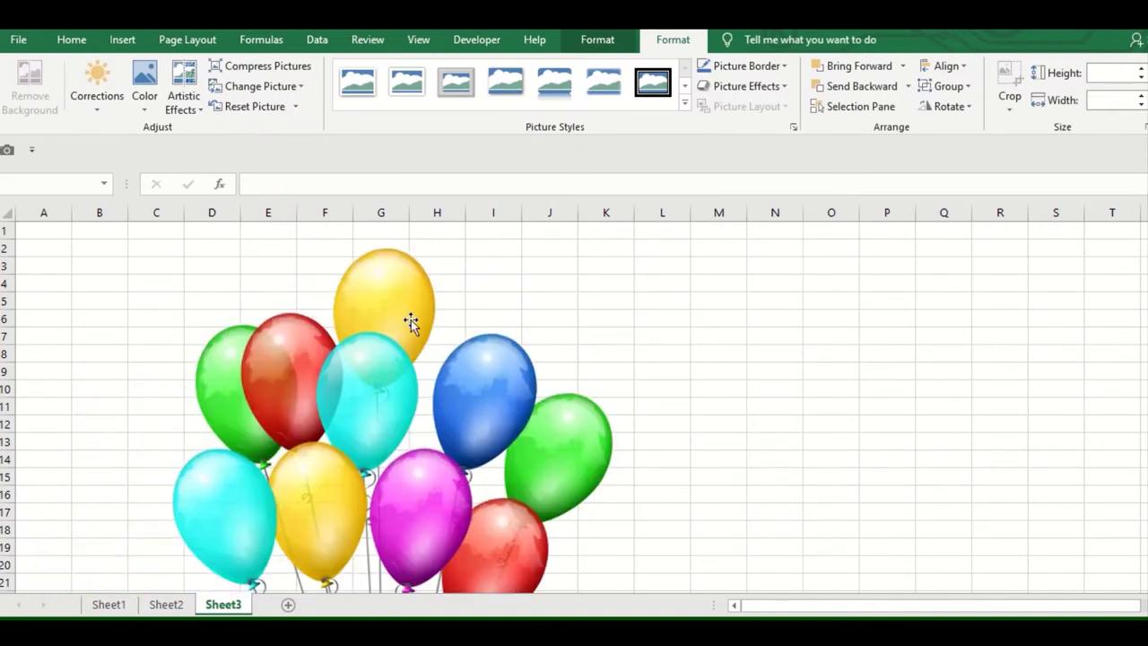
Shrink the balloon picture and move it to the sheet's top left
left_click_drag(630, 222, 473, 436)
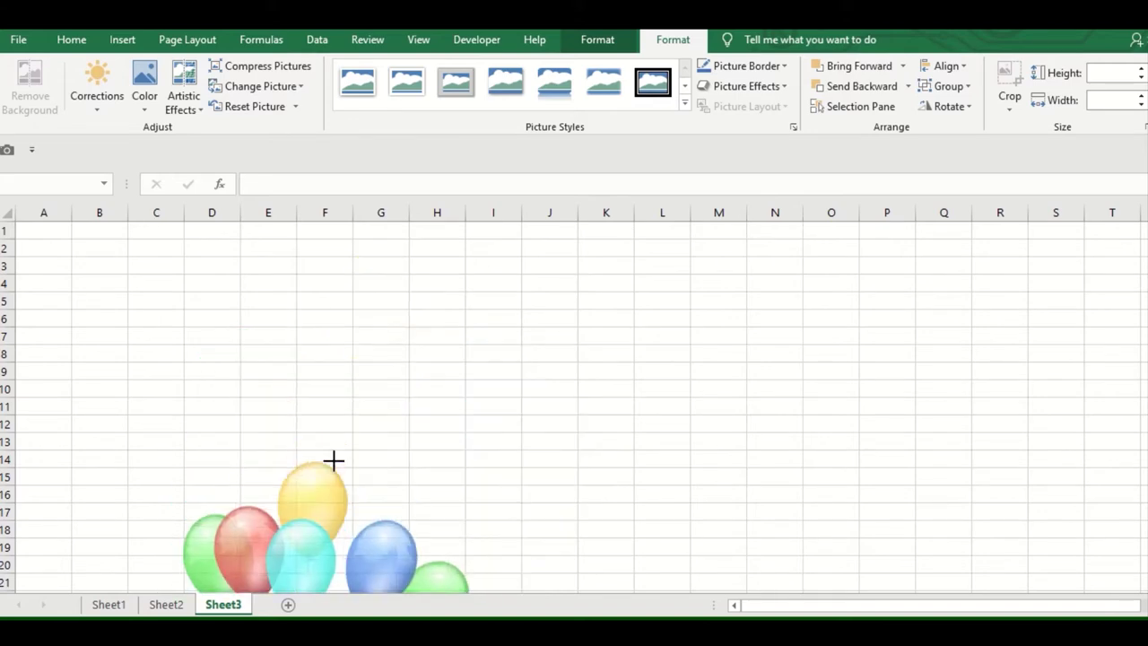
left_click_drag(300, 490, 200, 259)
left_click(473, 399)
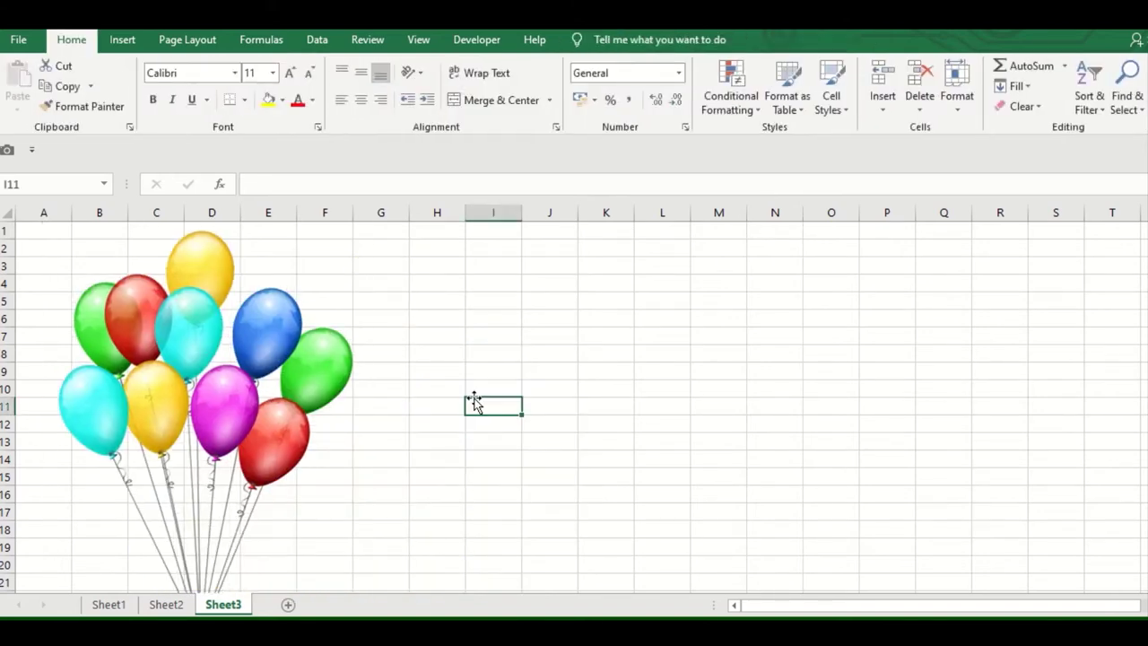
left_click(121, 42)
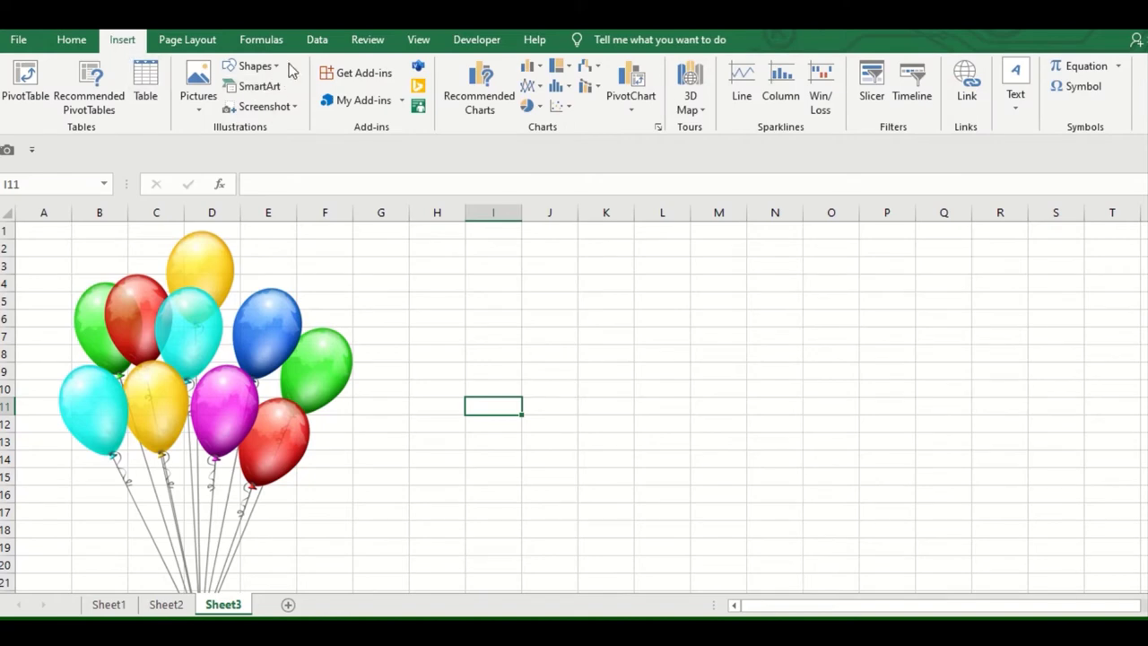
Draw a rectangle over cells I2 to M5 and a heart over I9 to K16
left_click(260, 65)
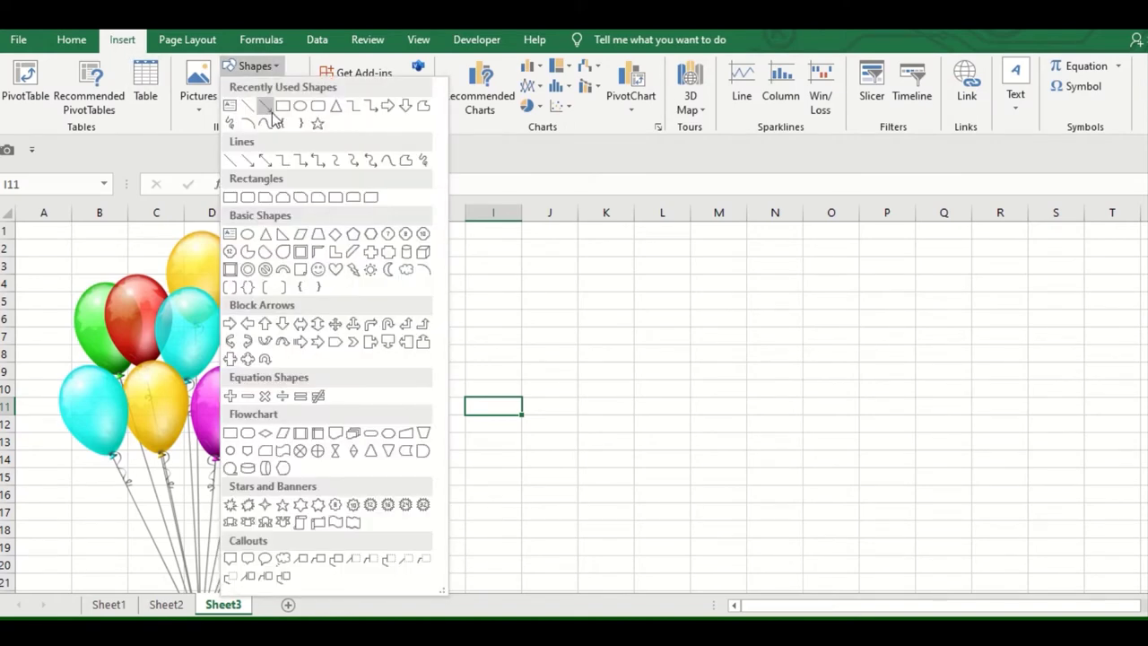
left_click(266, 107)
left_click_drag(496, 242, 743, 319)
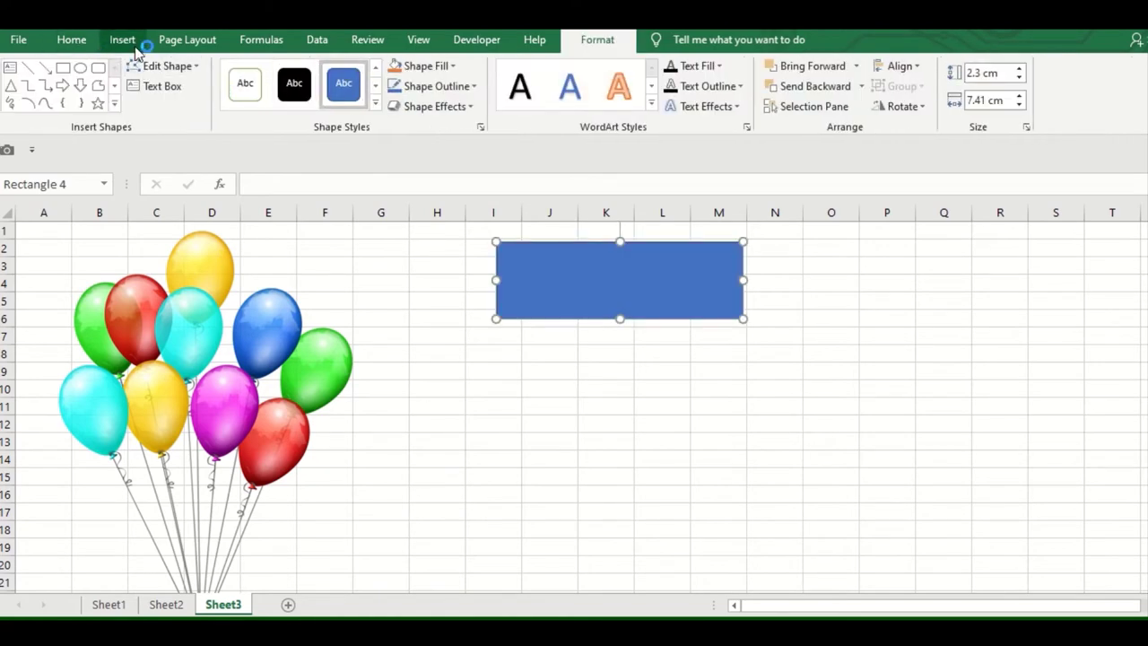
left_click(134, 45)
left_click(269, 65)
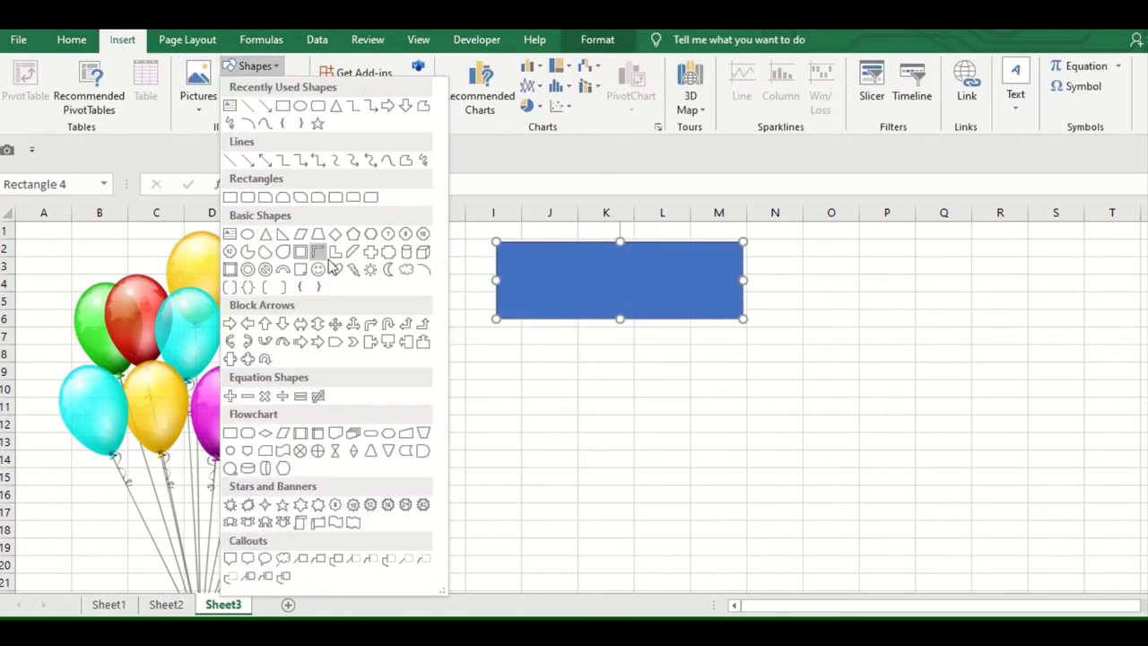
left_click(334, 271)
left_click_drag(455, 356, 639, 510)
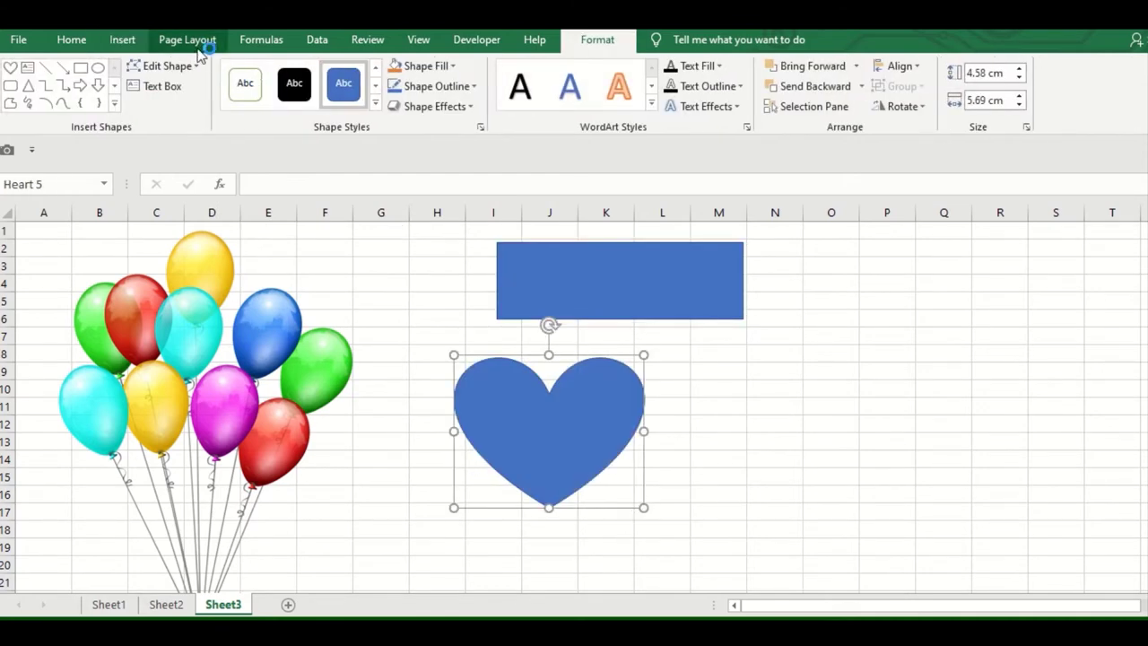
Add a line callout right of the rectangle with its leader line extended down-left
left_click(133, 42)
left_click(260, 65)
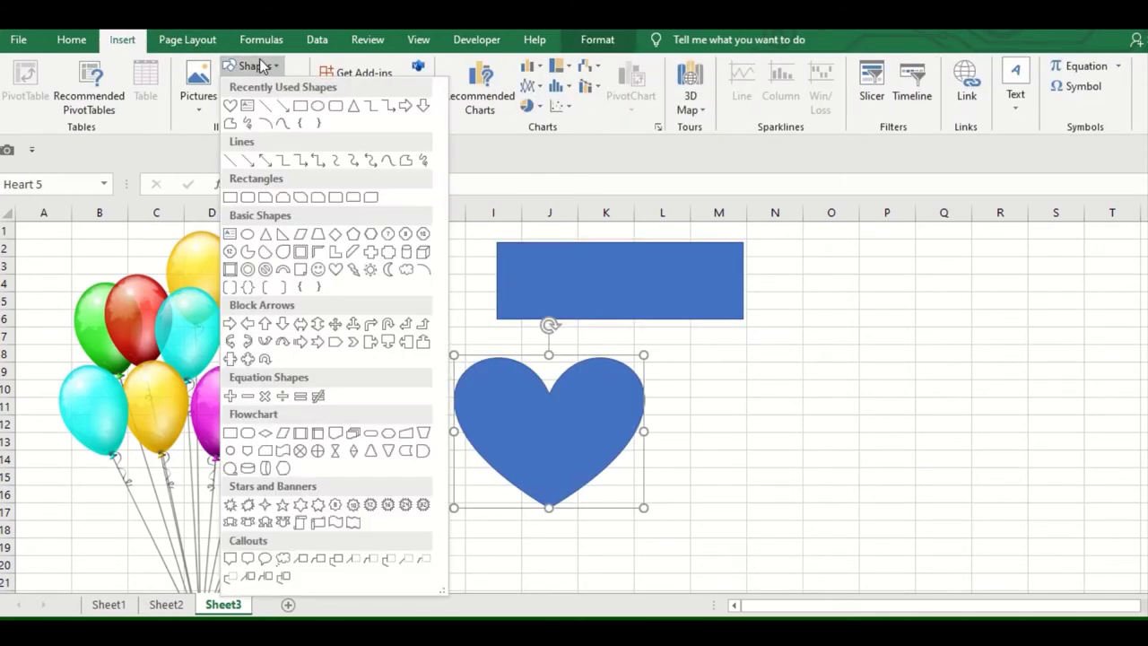
left_click(283, 577)
left_click_drag(993, 262, 741, 476)
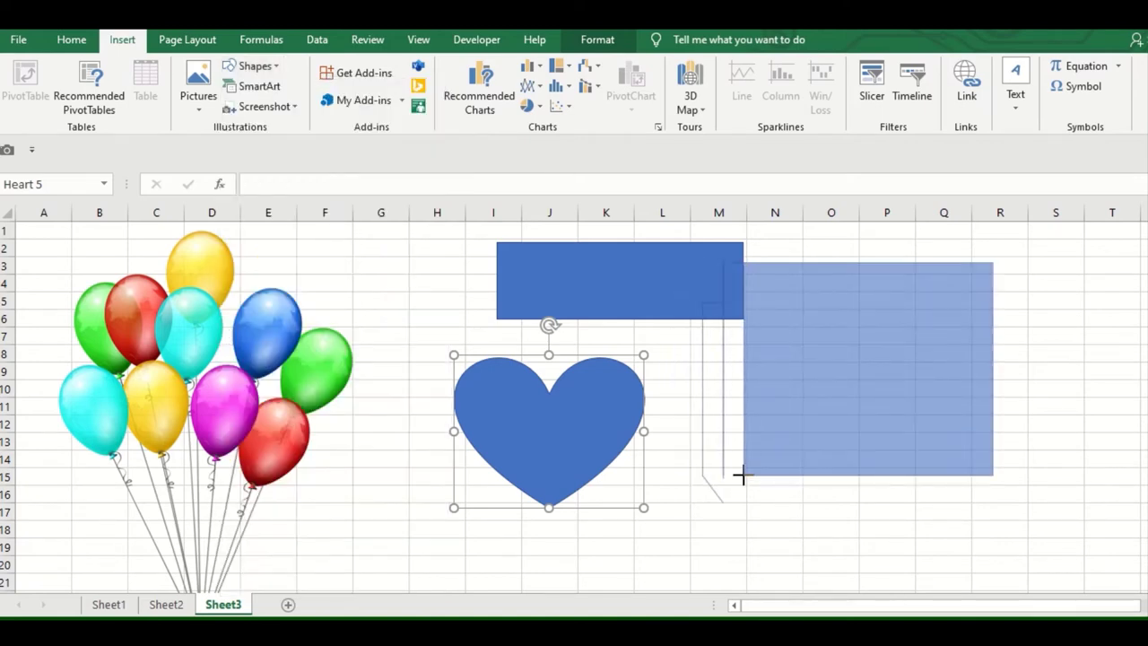
left_click_drag(884, 403, 969, 389)
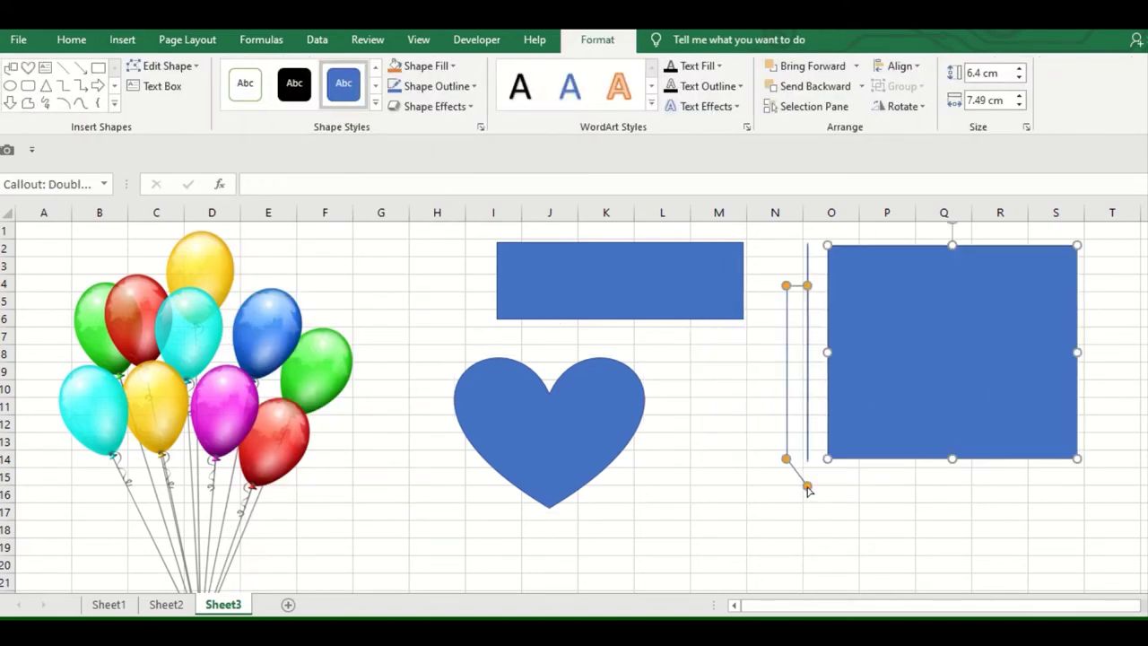
left_click_drag(808, 486, 667, 514)
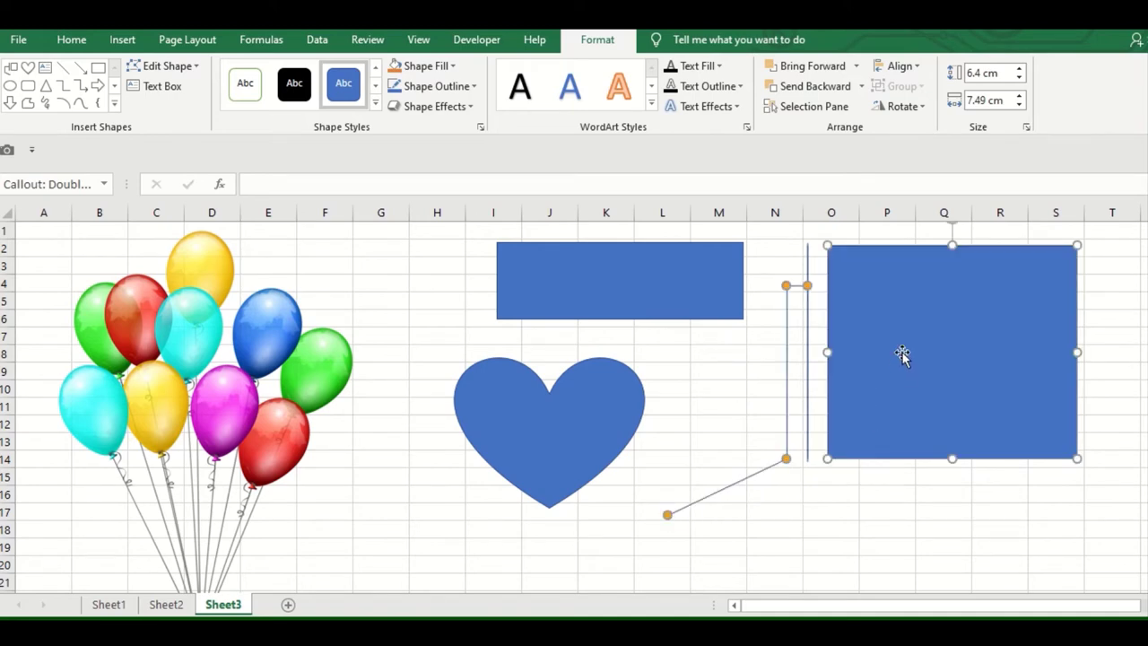
left_click_drag(902, 355, 913, 366)
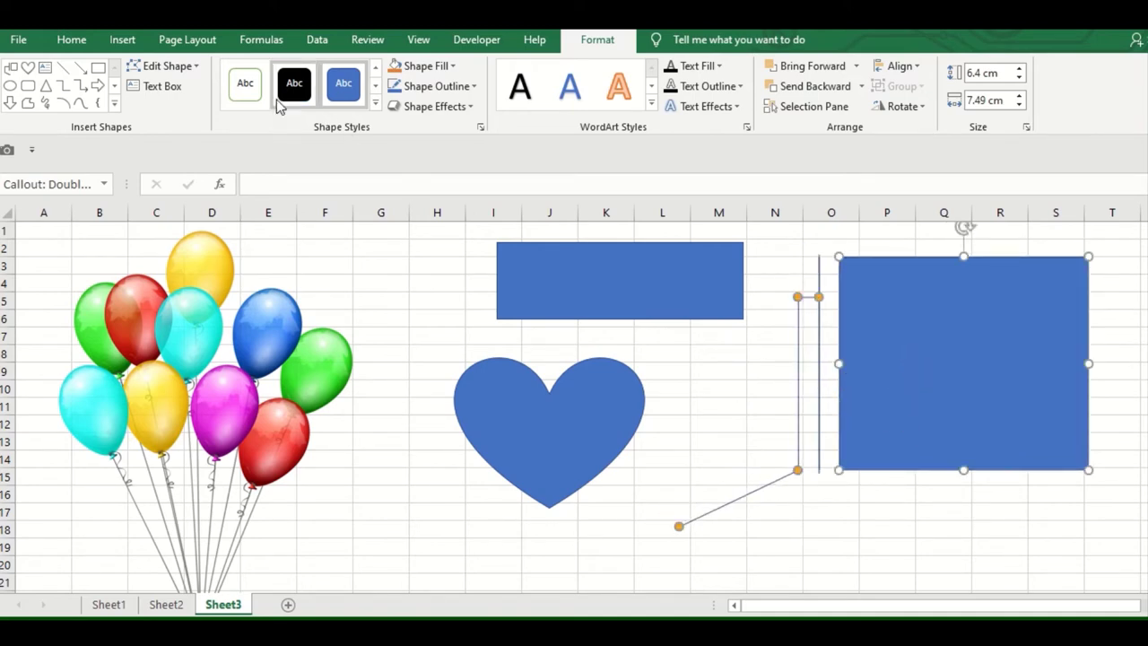
left_click(136, 43)
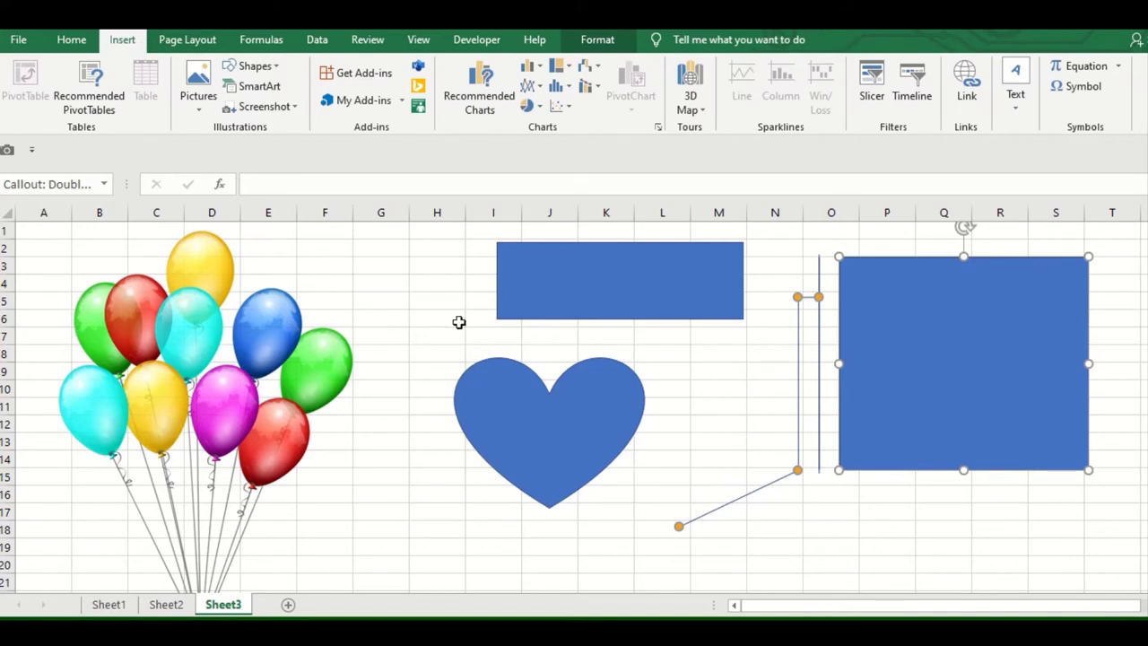
left_click(362, 302)
left_click(416, 288)
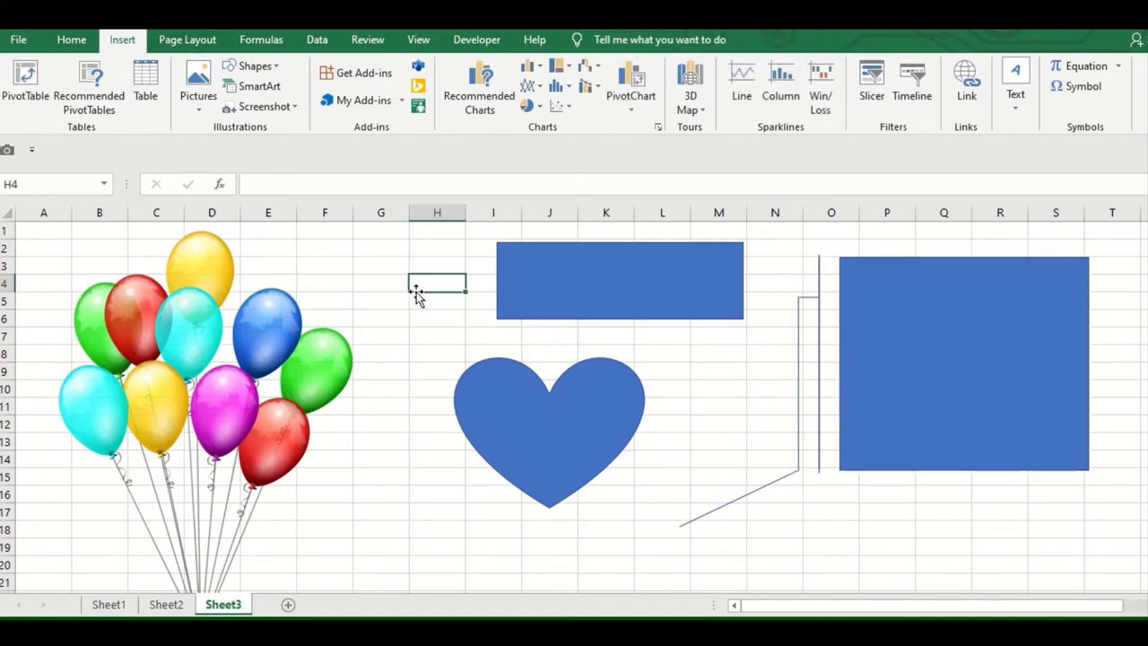
left_click(247, 311)
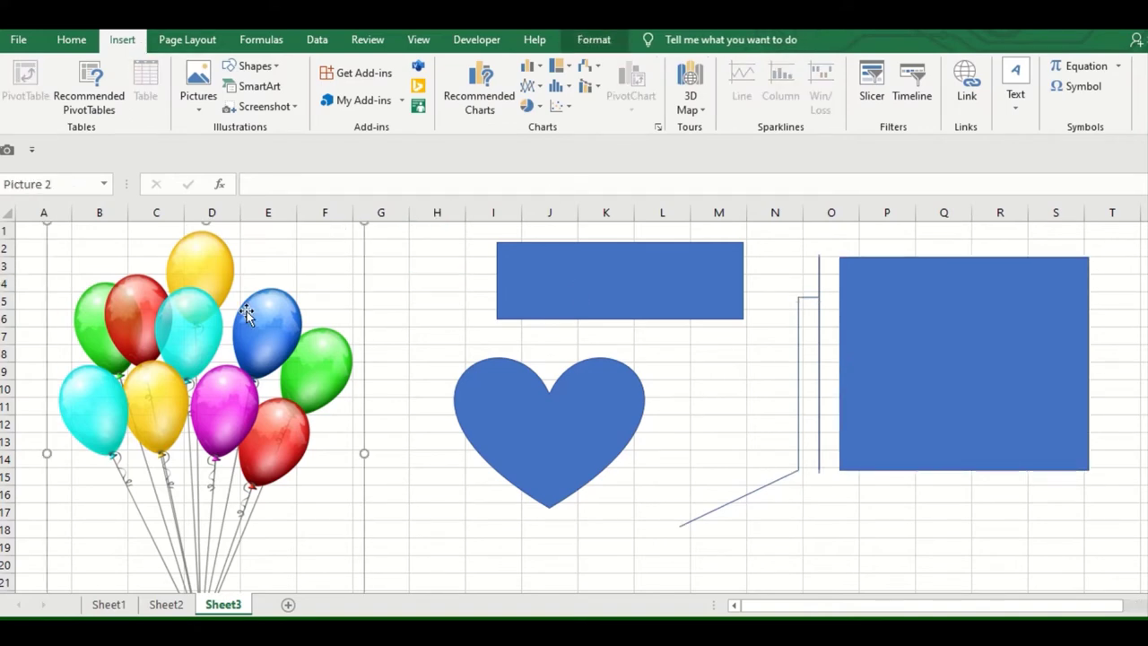
Apply the Glow Edges artistic effect to the balloons picture
left_click(594, 41)
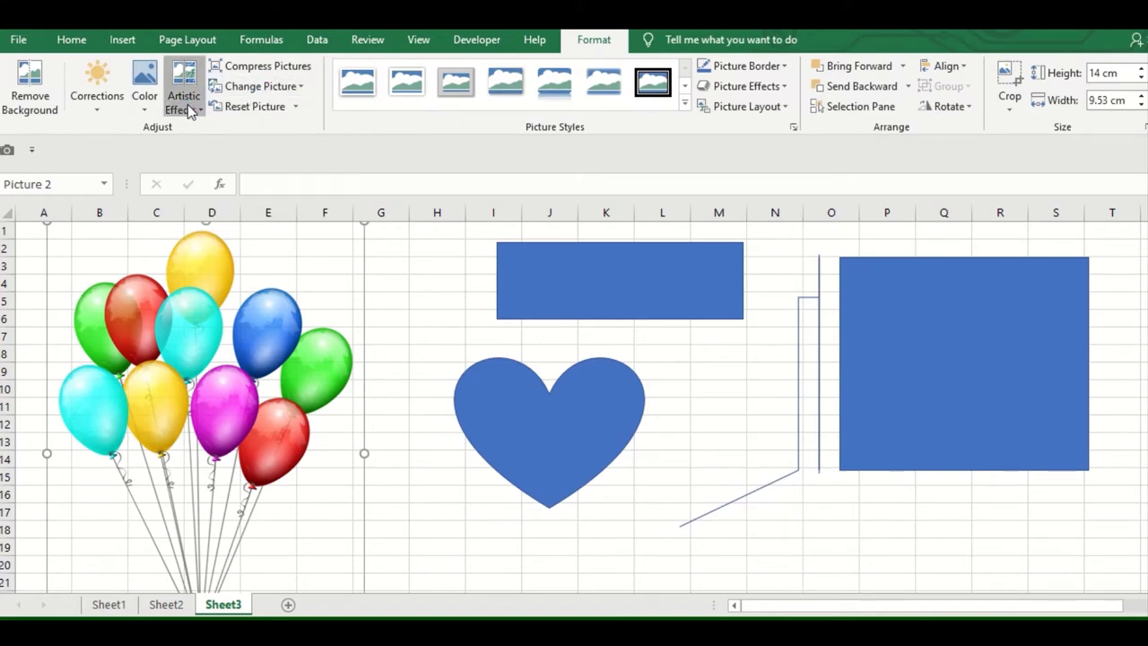
left_click(188, 104)
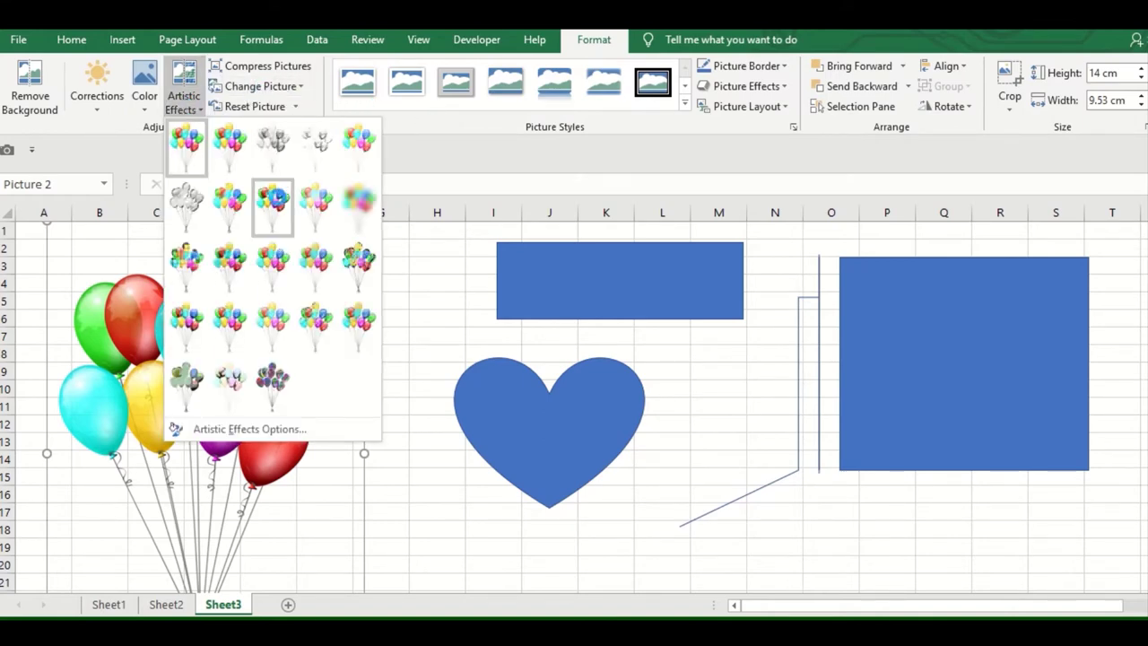
left_click(317, 336)
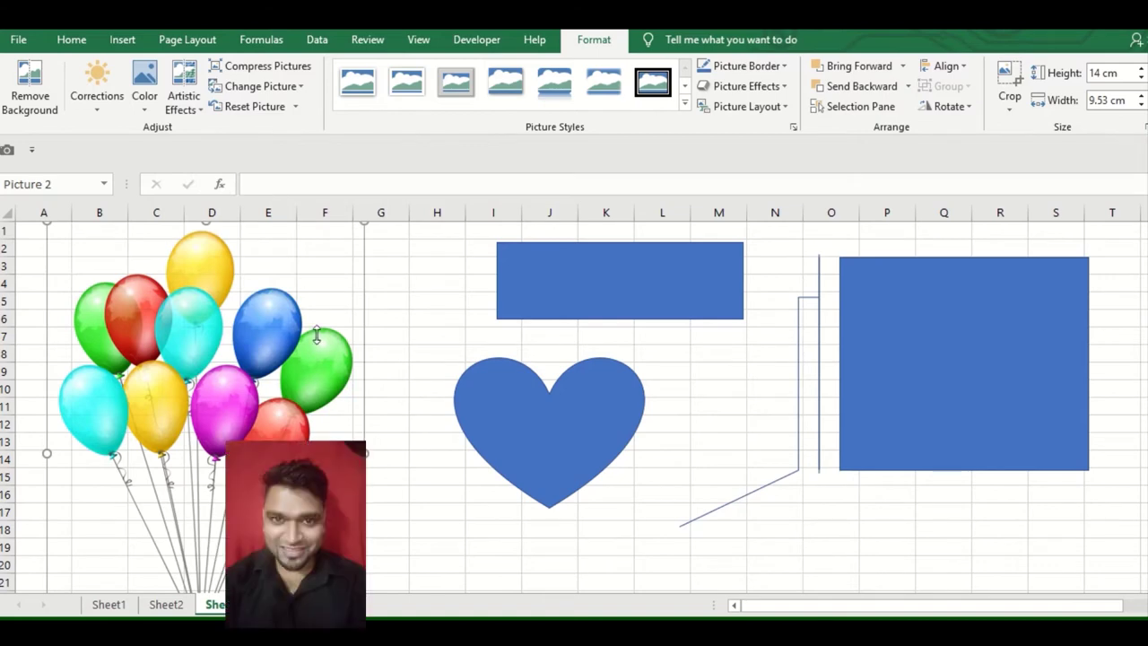
left_click(191, 105)
left_click(285, 388)
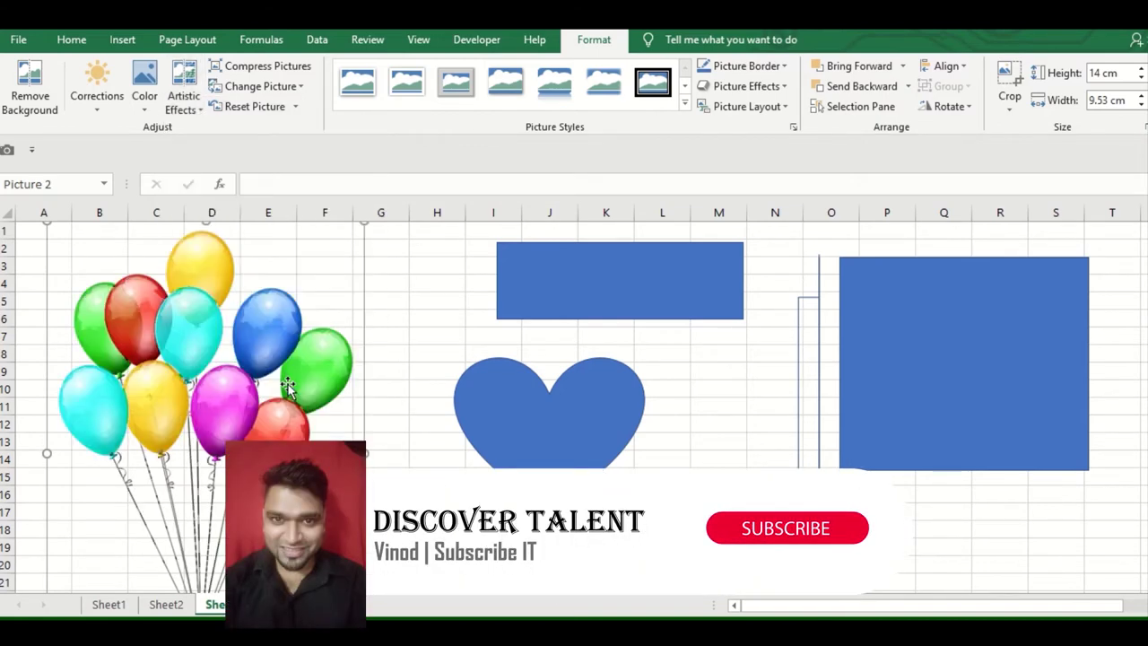
left_click(583, 423)
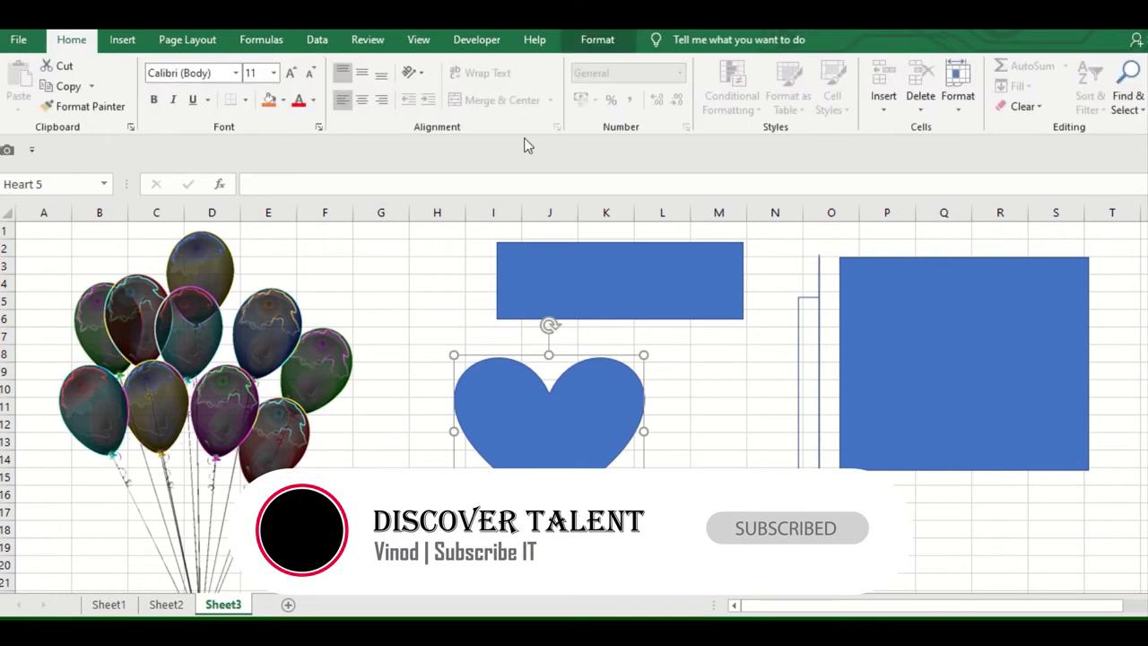
Fill the heart red and the rectangle purple
left_click(598, 40)
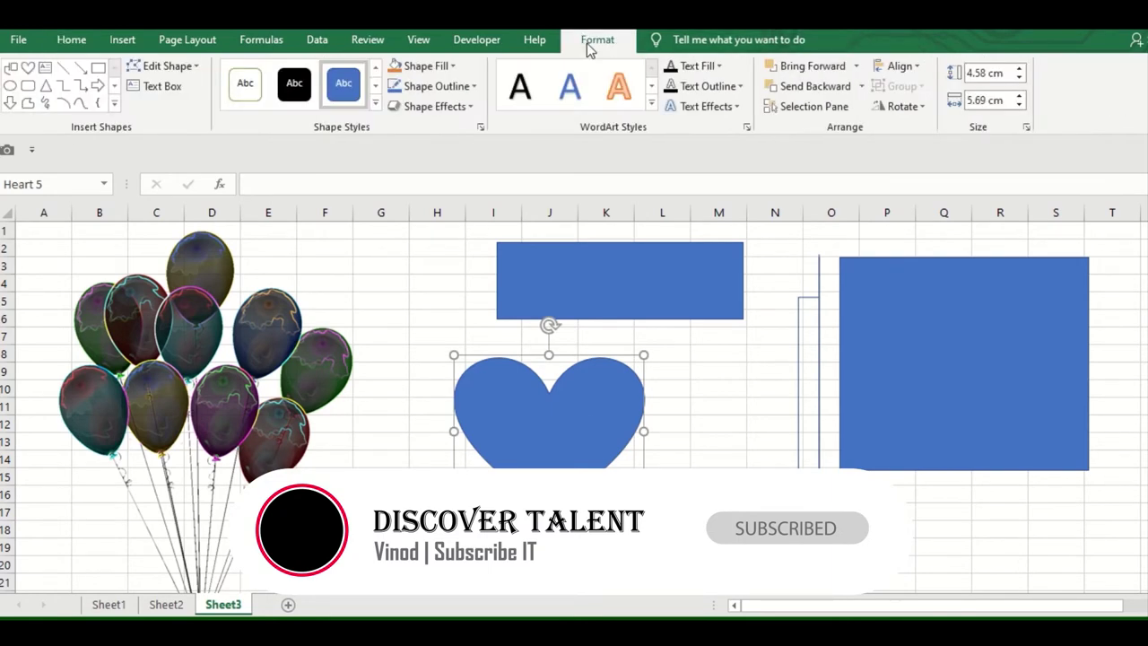
left_click(430, 72)
left_click(410, 224)
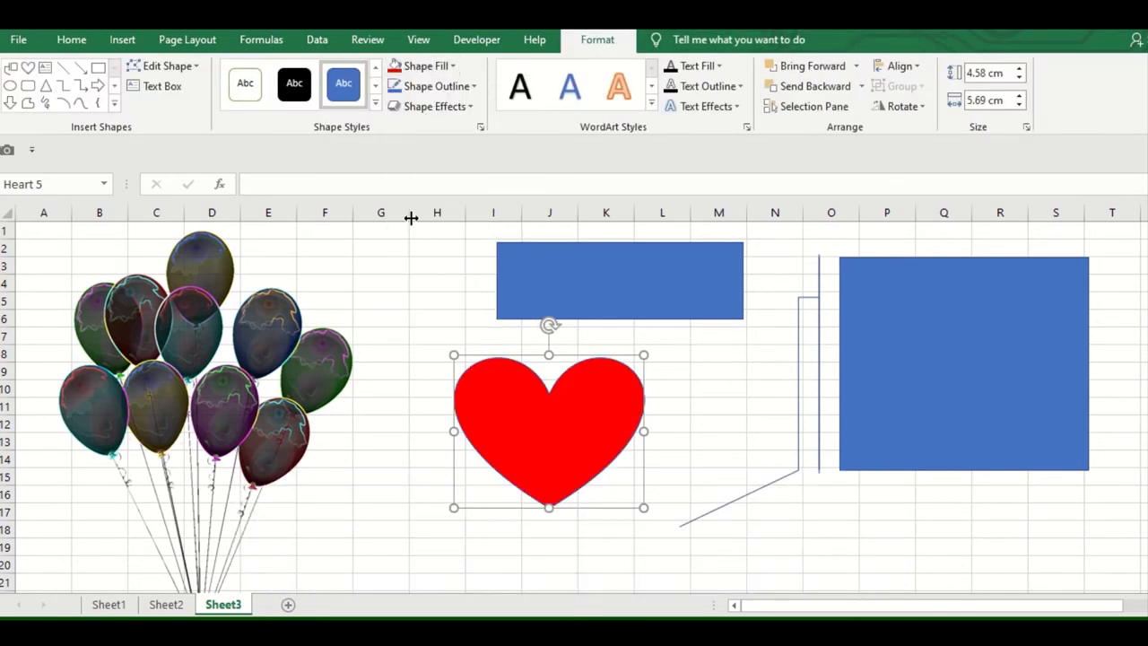
left_click(672, 293)
left_click(426, 65)
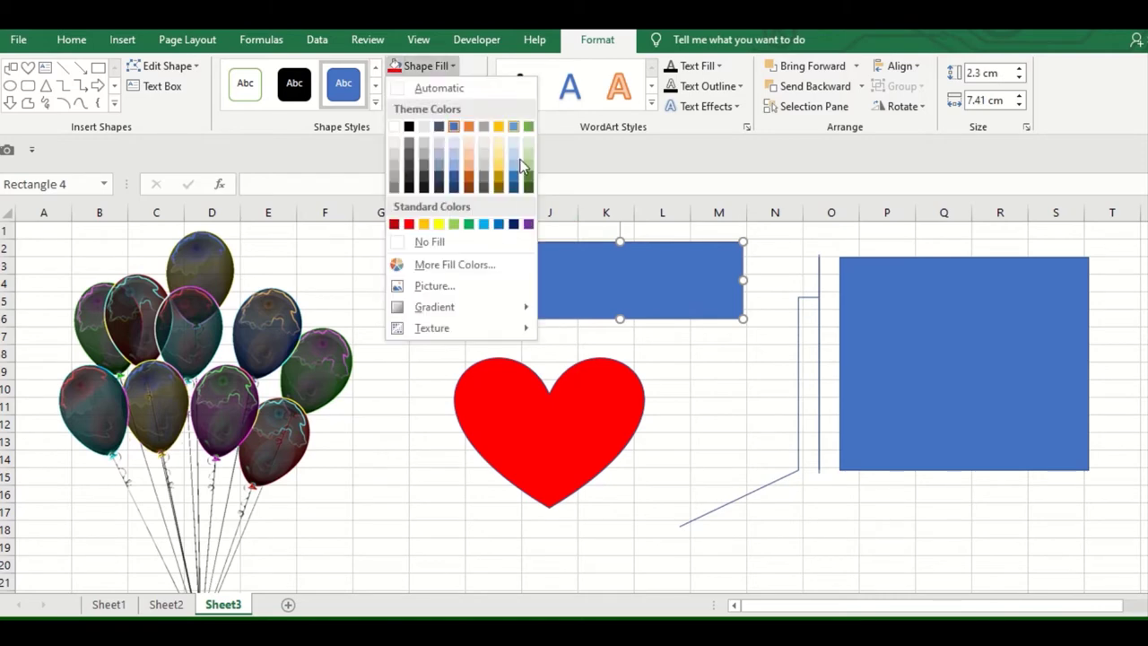
left_click(528, 224)
Fill the callout square yellow, then click through the three recoloured shapes
left_click(1017, 397)
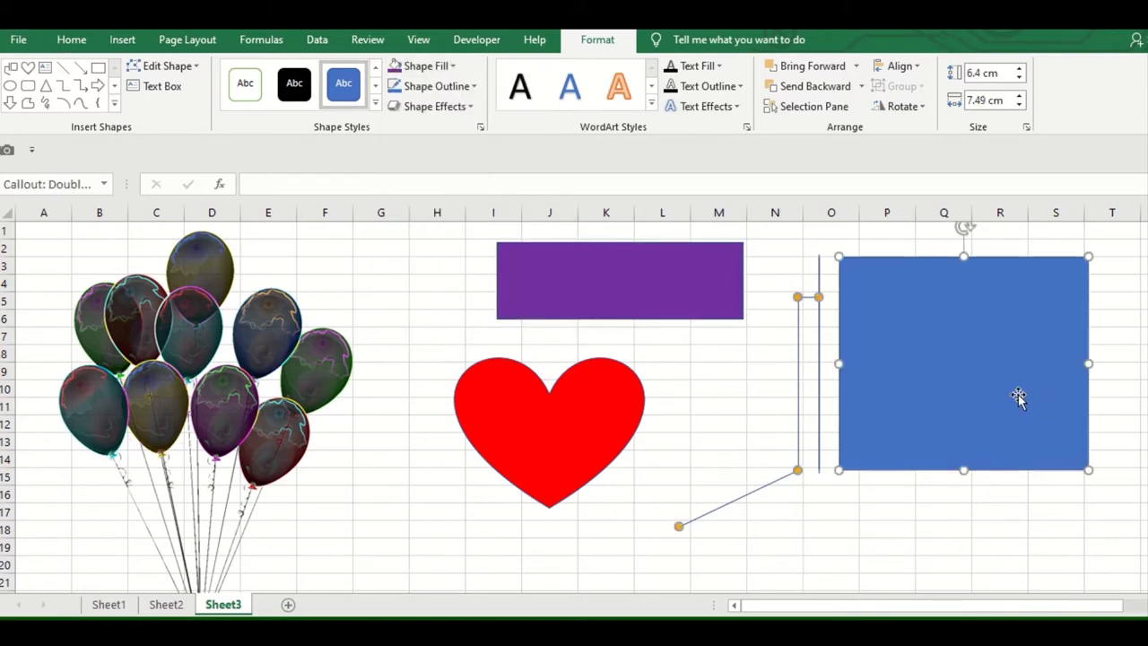
left_click(427, 67)
left_click(424, 223)
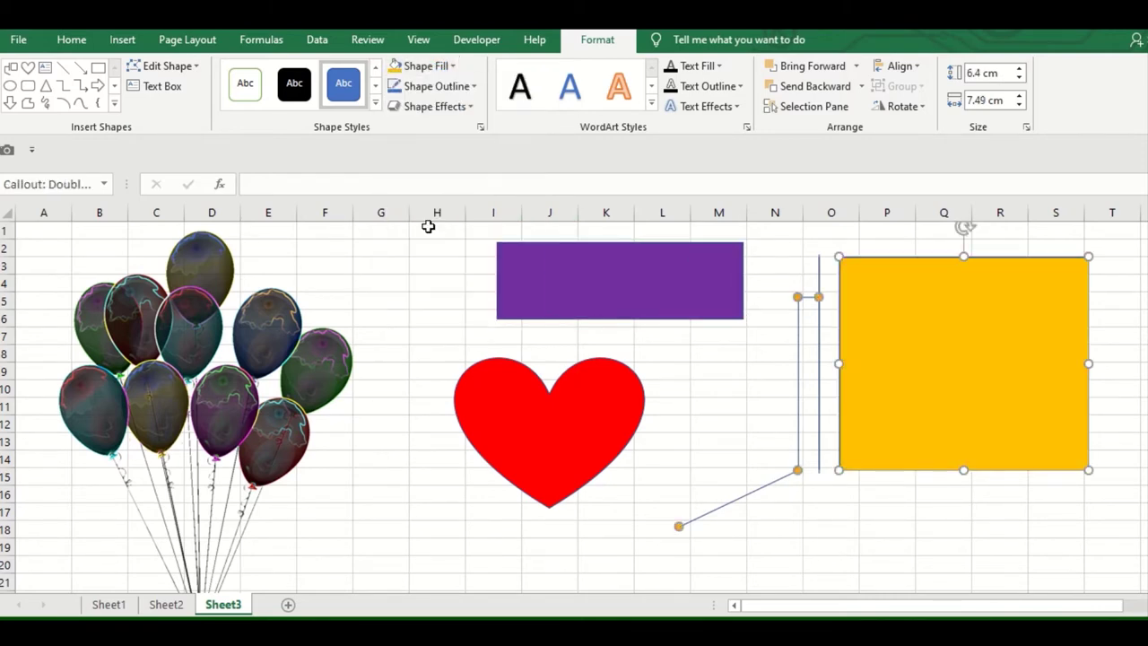
left_click(459, 327)
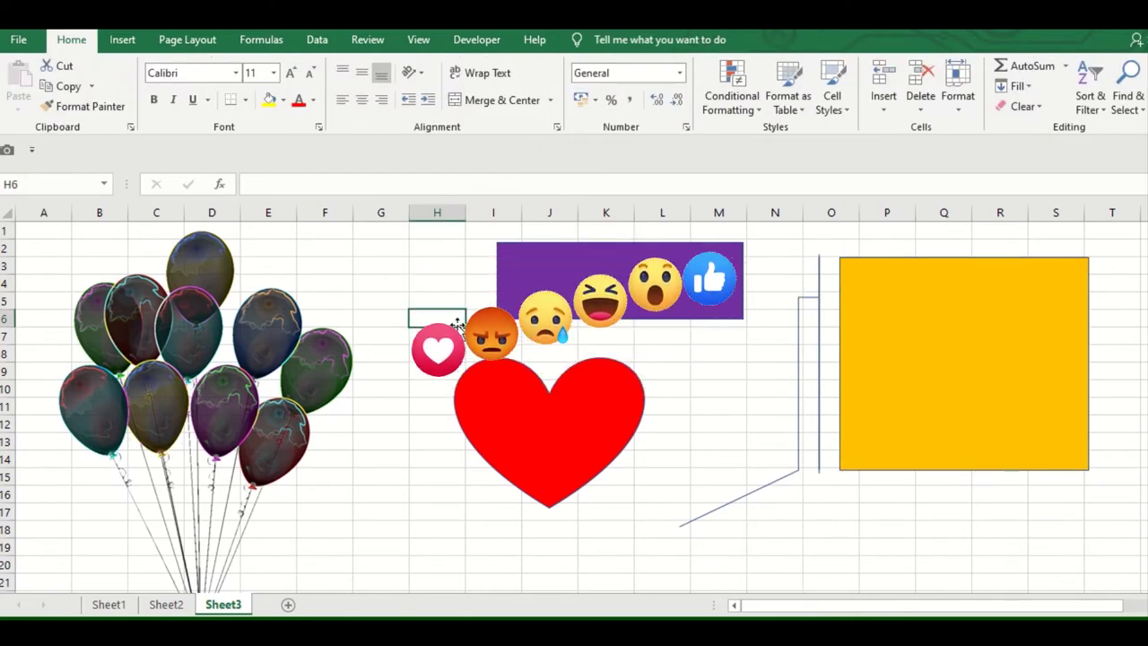
left_click(818, 320)
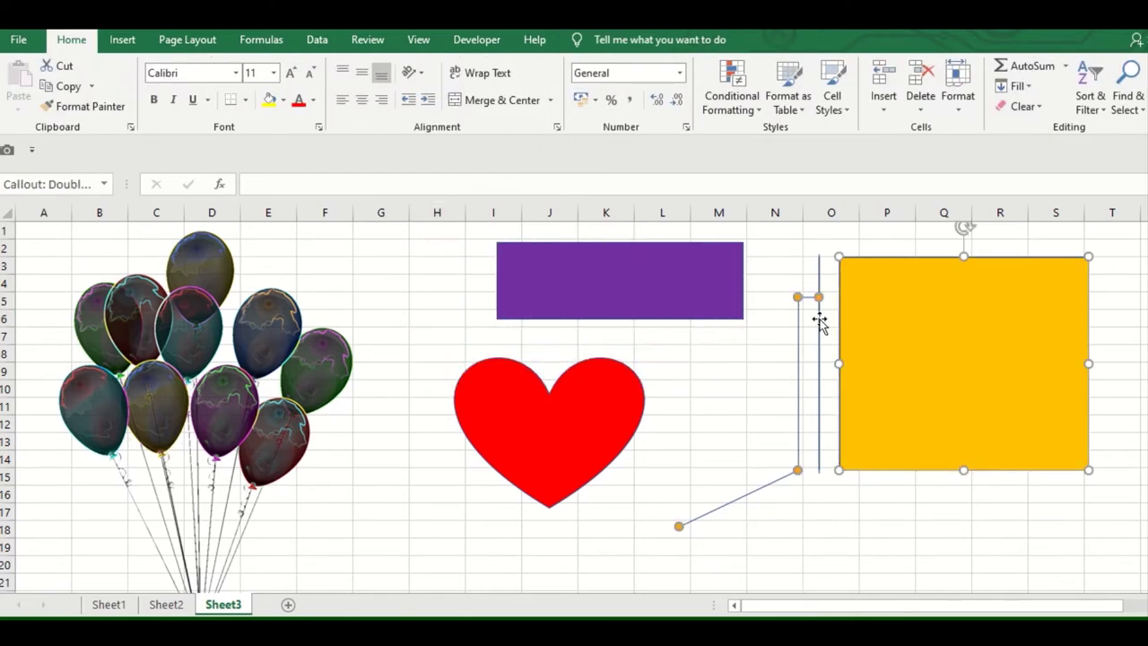
left_click(628, 269)
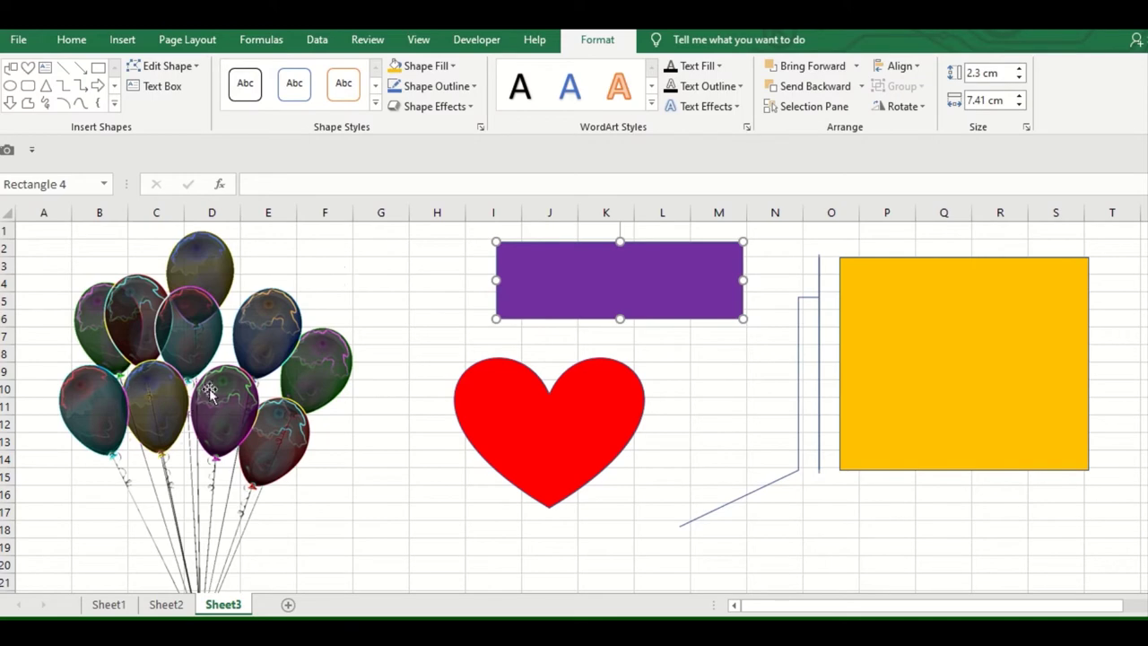
left_click(599, 357)
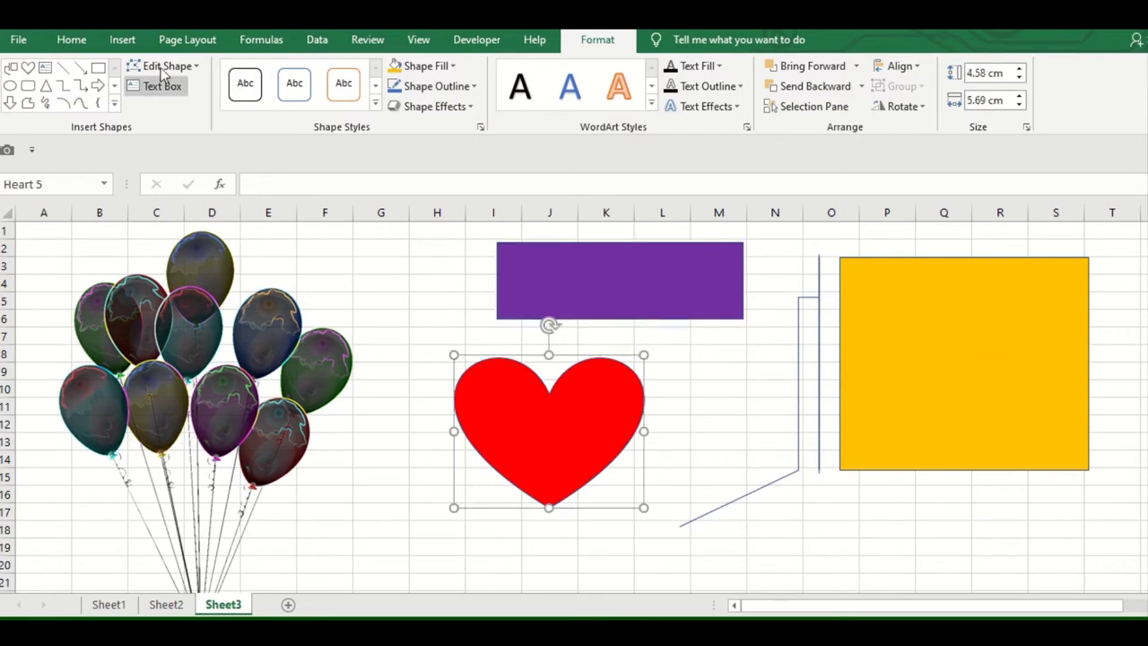
left_click(131, 41)
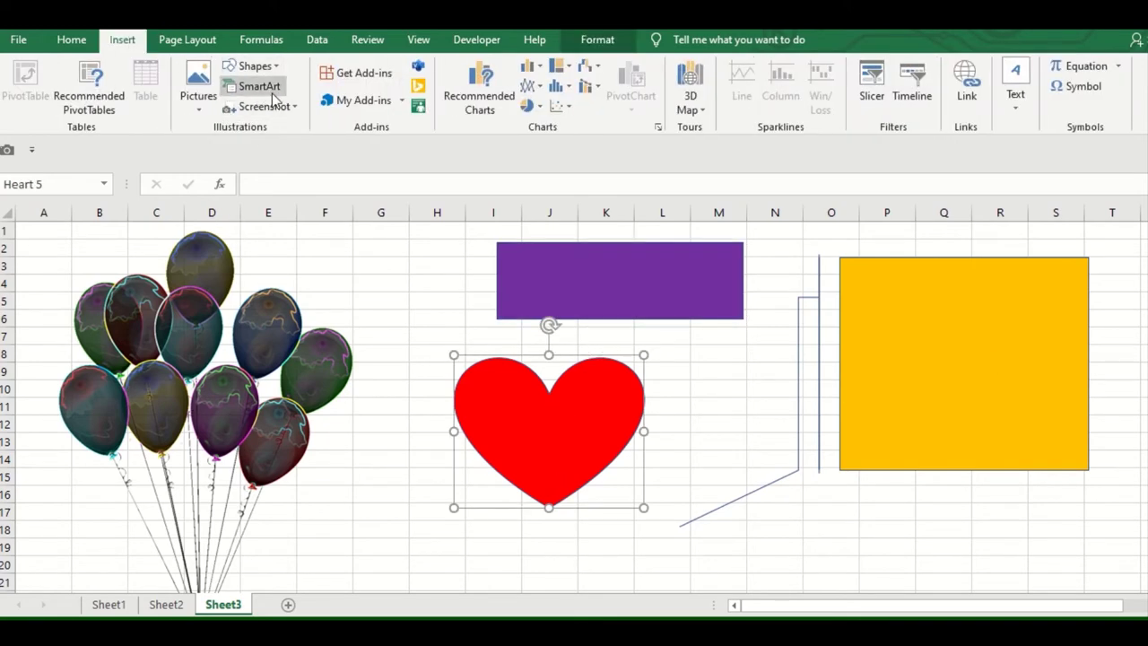
Add Sheet4 and insert a Vertical Box List SmartArt graphic
left_click(287, 605)
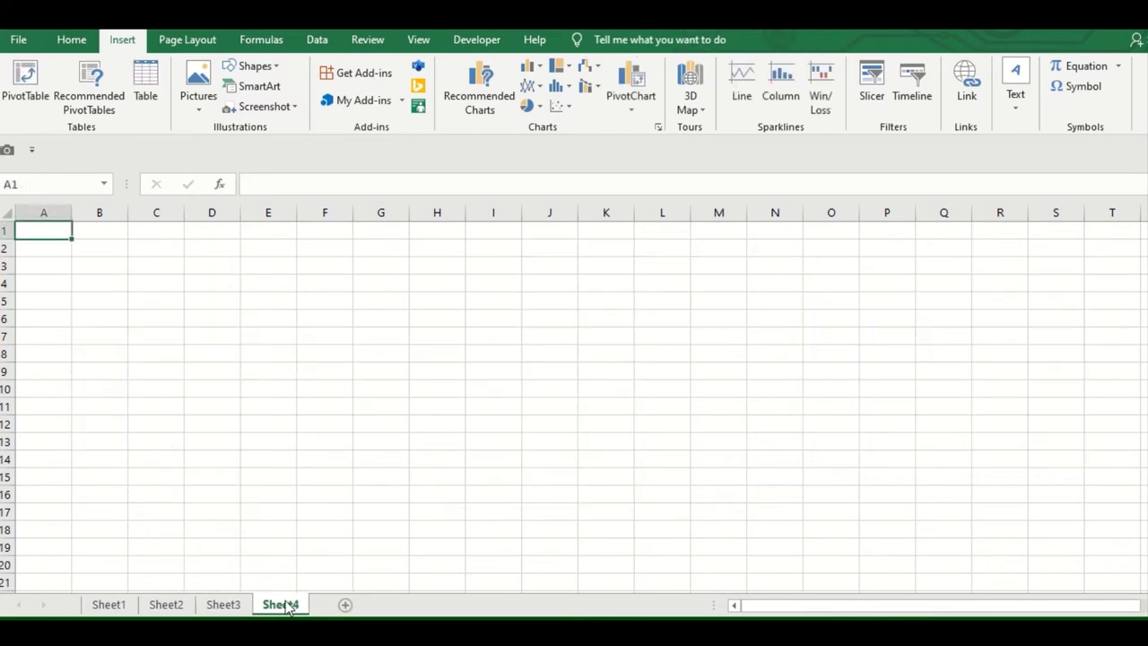
left_click(259, 87)
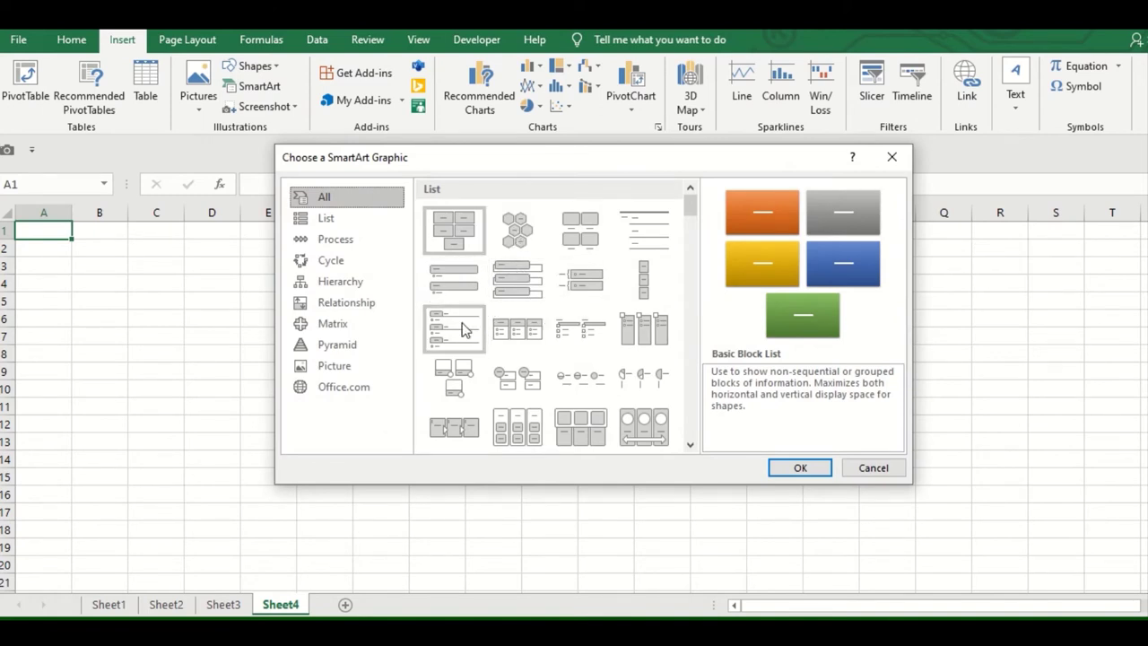
left_click(525, 294)
left_click(803, 467)
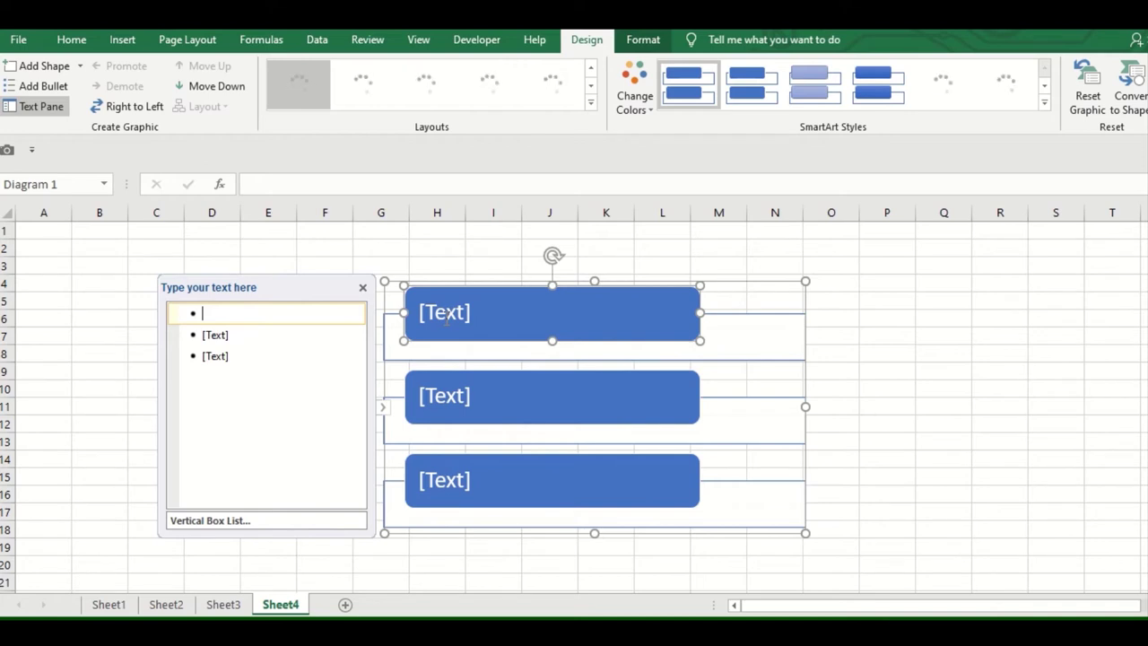
Type HOME as the first list entry, fixing typos
type("H")
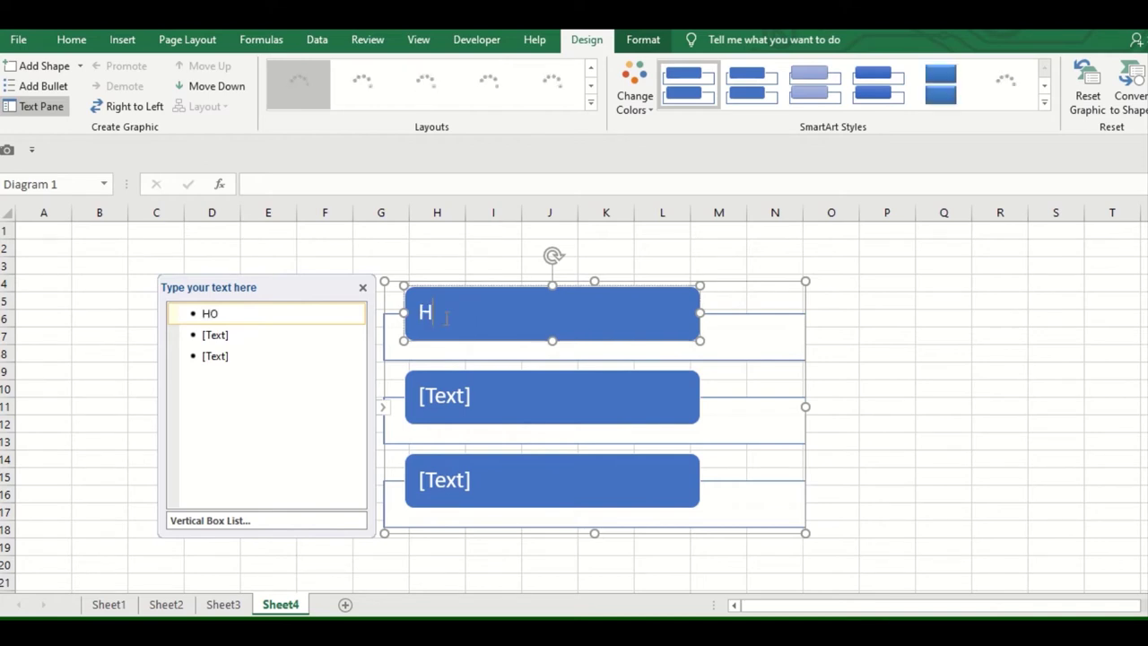
type("O")
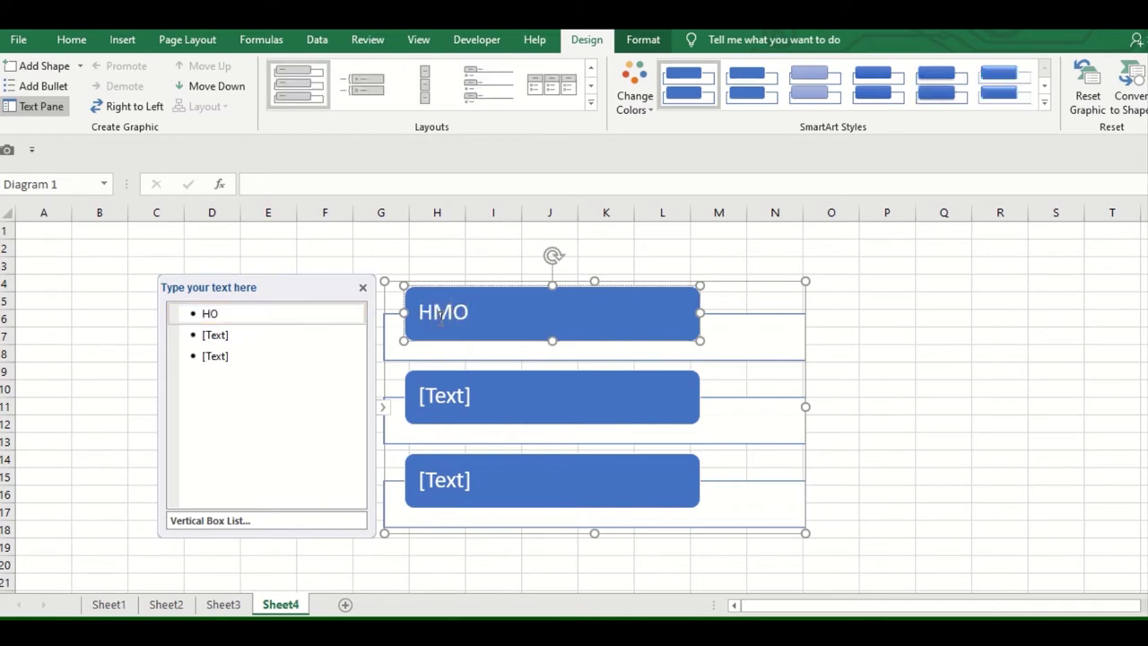
key("BackSpace")
key("BackSpace")
type("OMO")
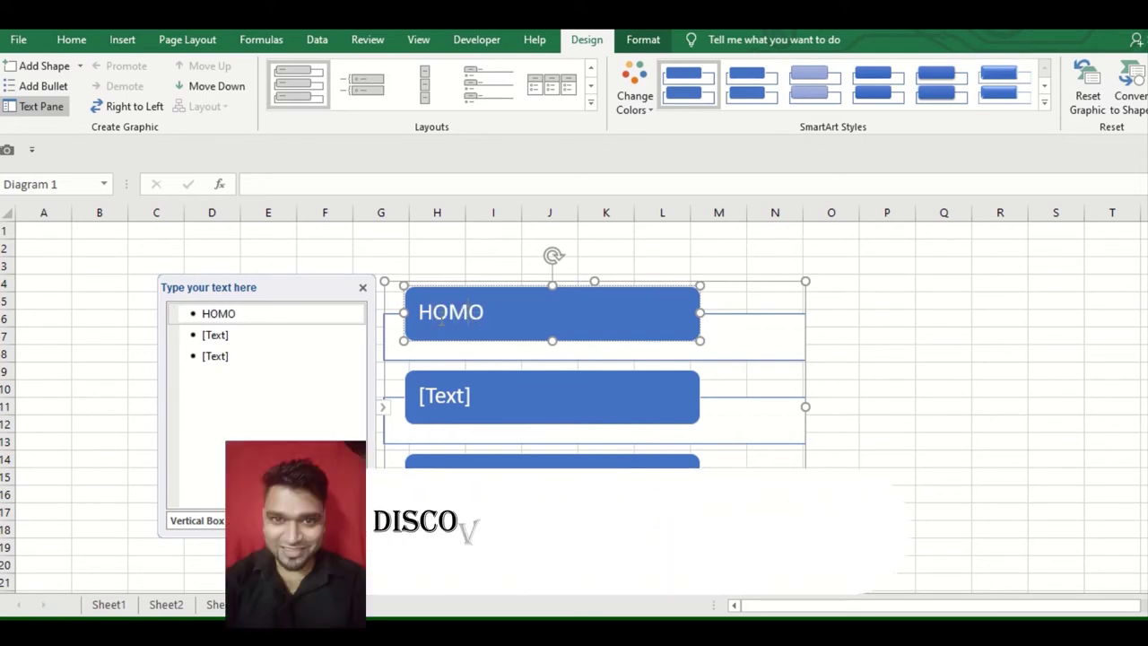
key("BackSpace")
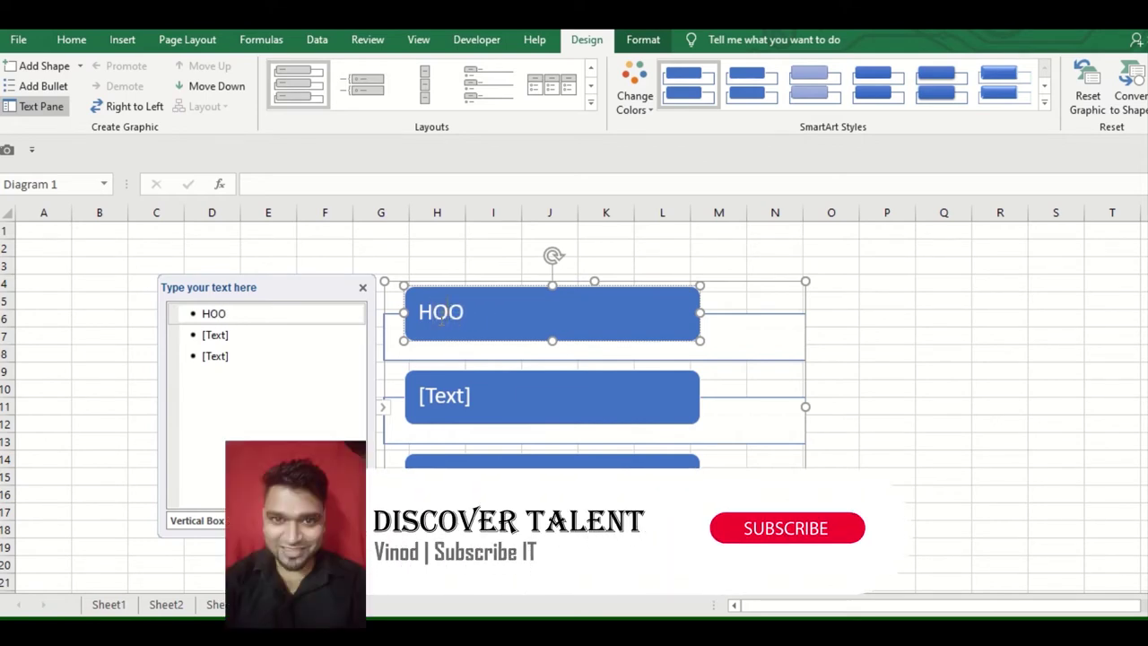
type("ME")
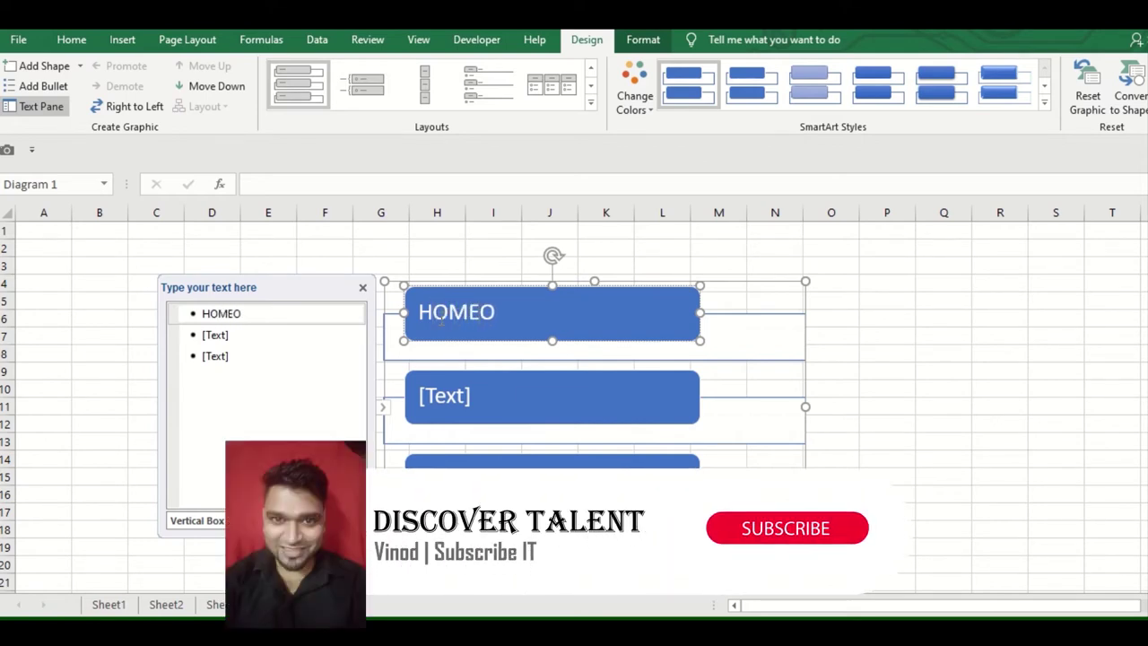
key("Delete")
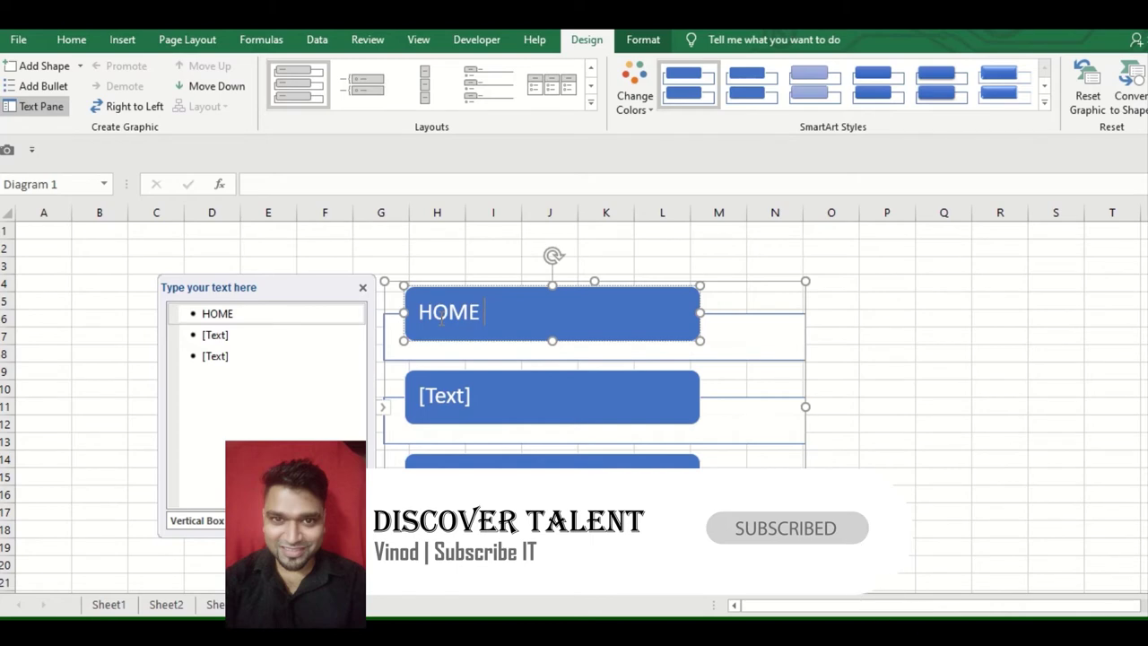
Enter INSERT, PAGE LAYOUT, FORMULAS, DATA and VIEW as the remaining entries
left_click(216, 333)
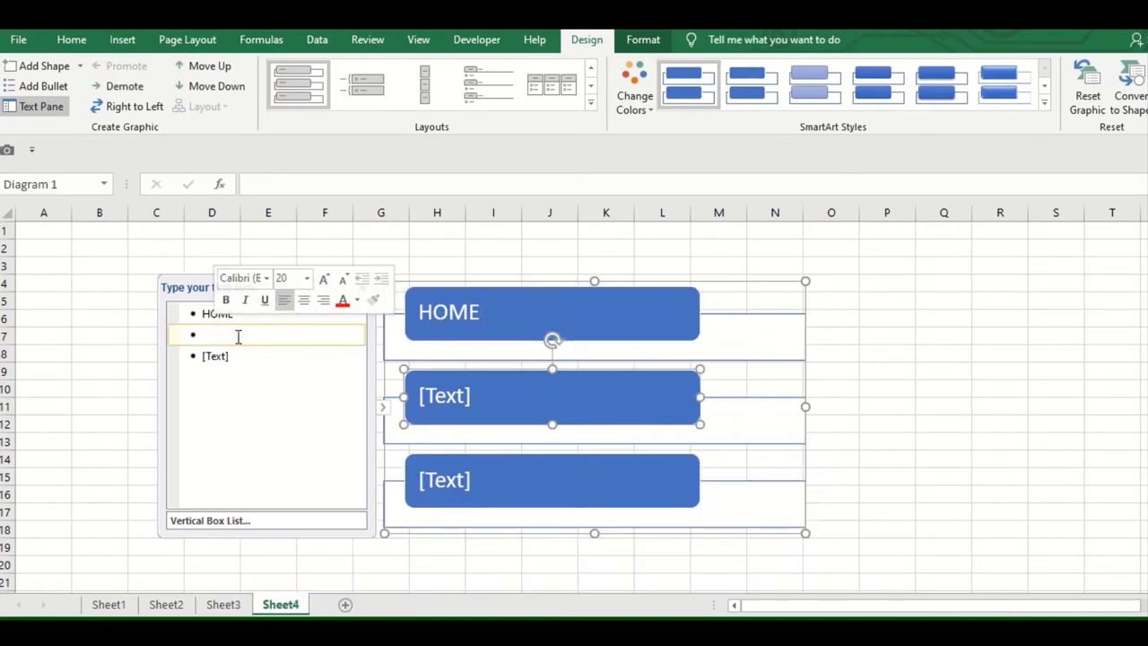
type("INSERT")
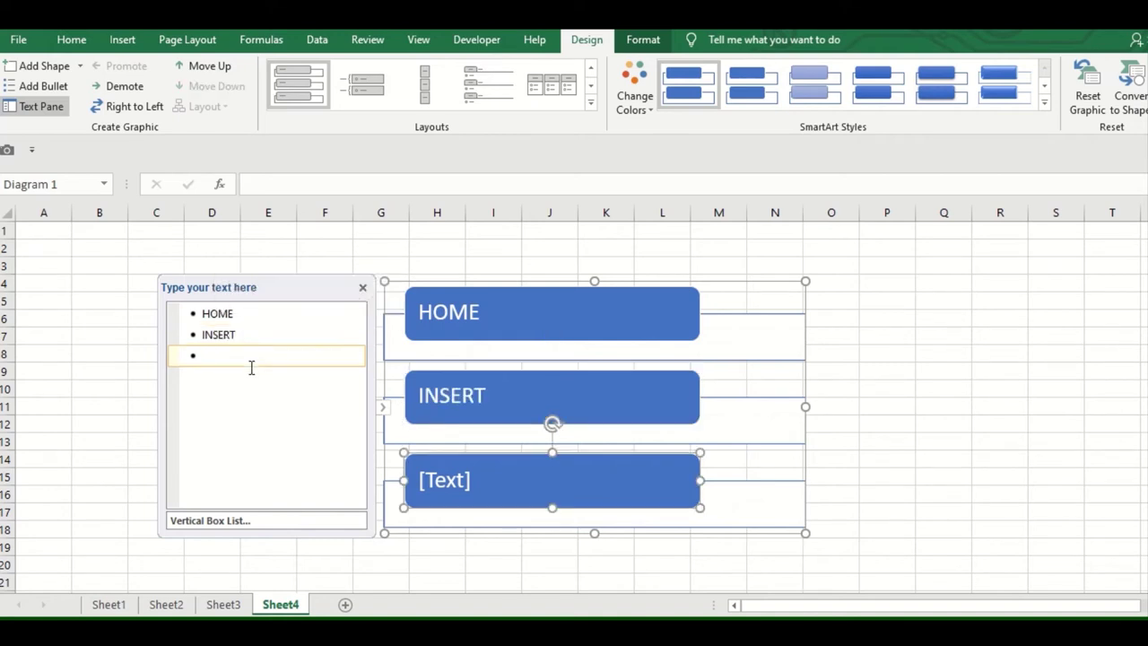
left_click(246, 362)
type("PAGEP")
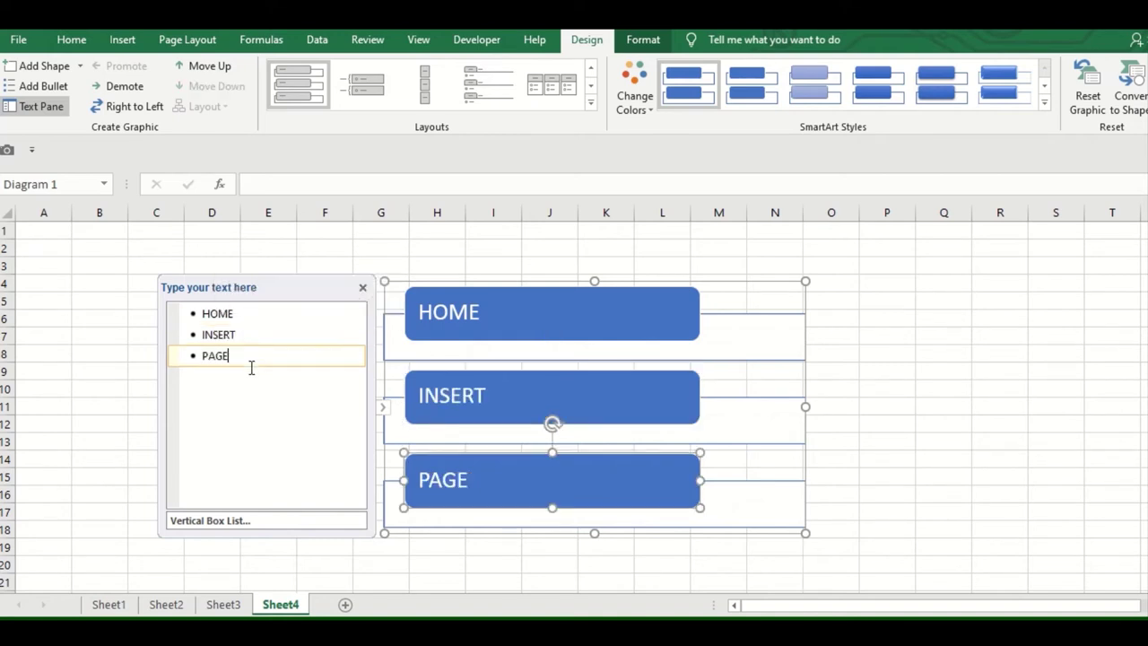
type("AG")
key("BackSpace")
key("BackSpace")
type("AYOUT")
key("Return")
type("RM")
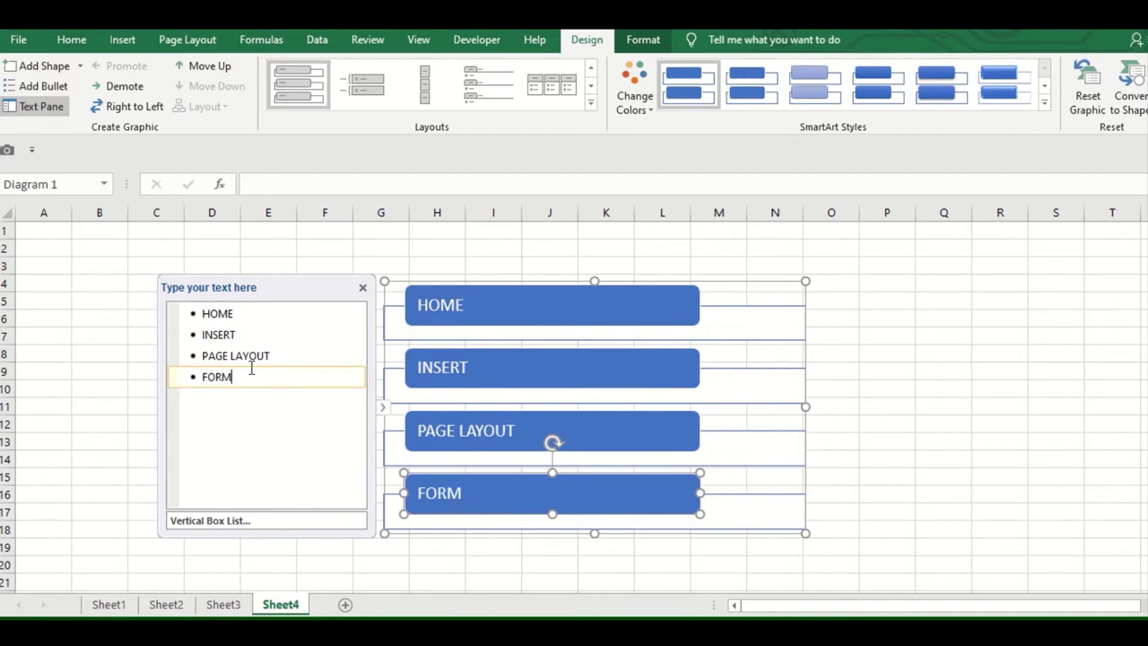
type("ULAS")
key("Return")
type("DATA")
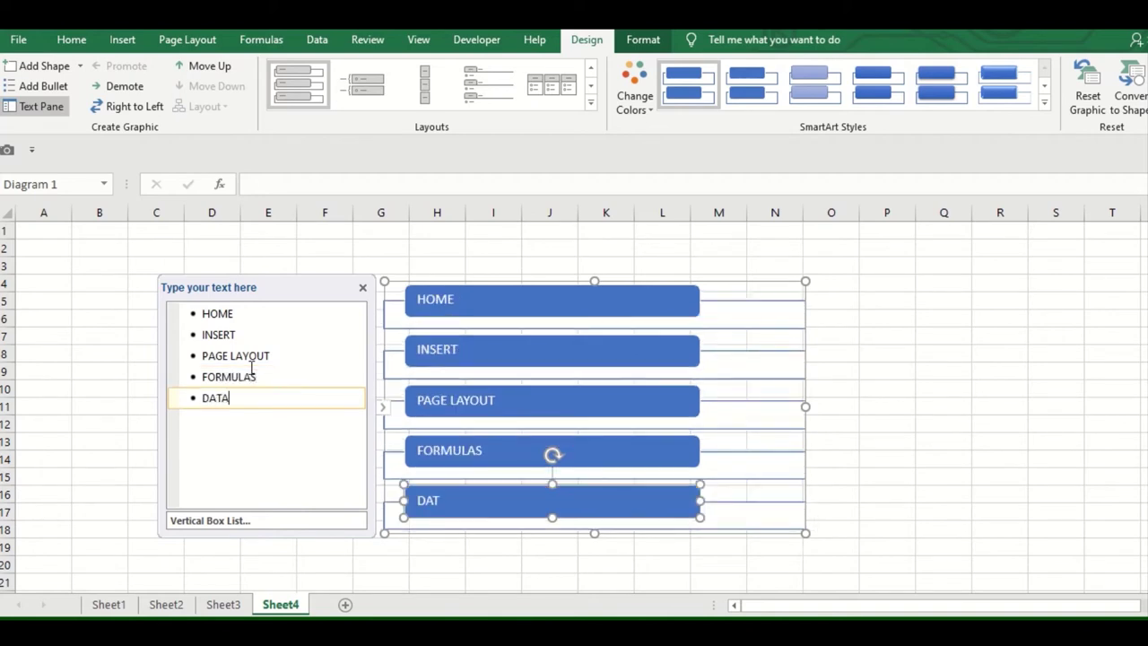
key("Return")
type("VIEW")
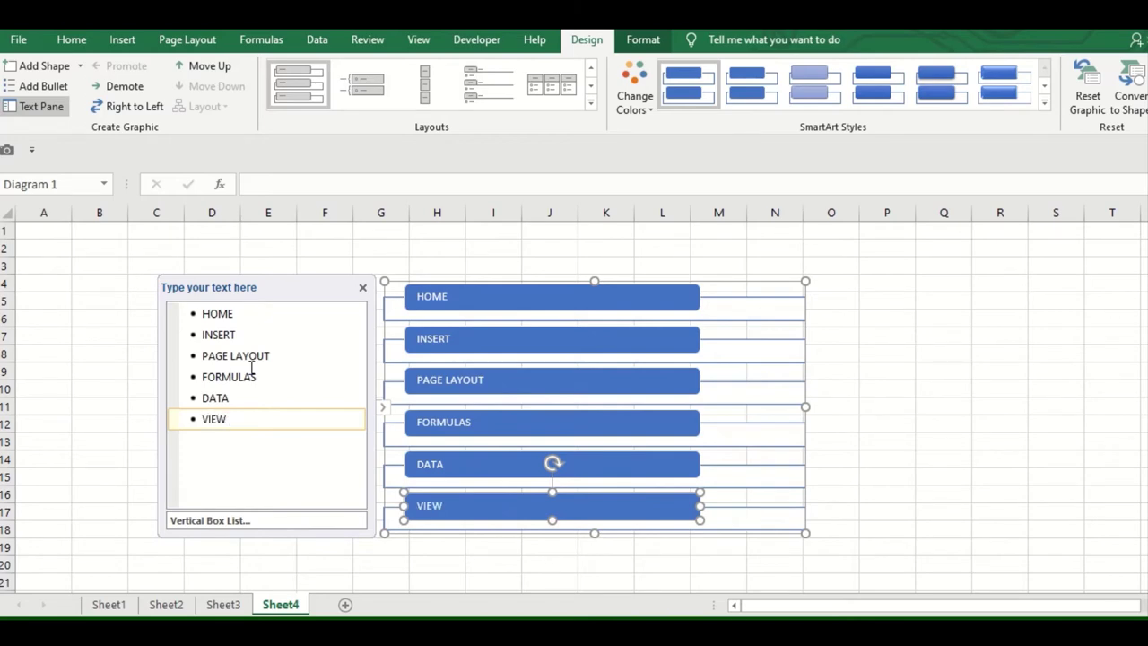
Apply the last glossy SmartArt style and the orange Accent 2 colour scheme to the list
left_click(986, 354)
left_click(466, 339)
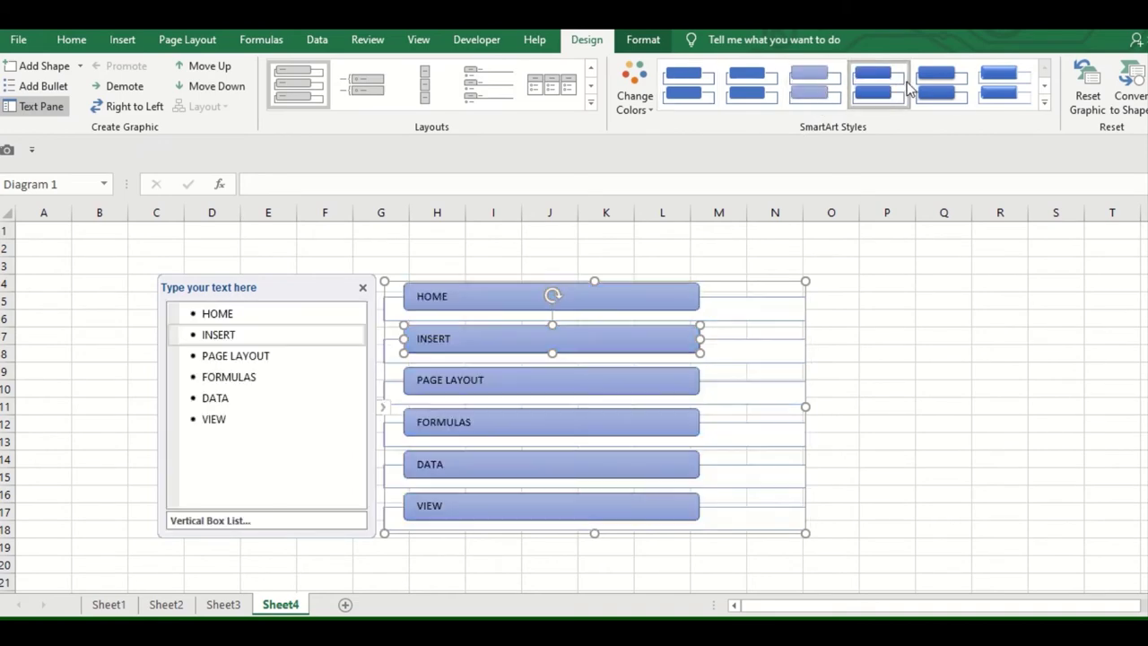
left_click(1005, 86)
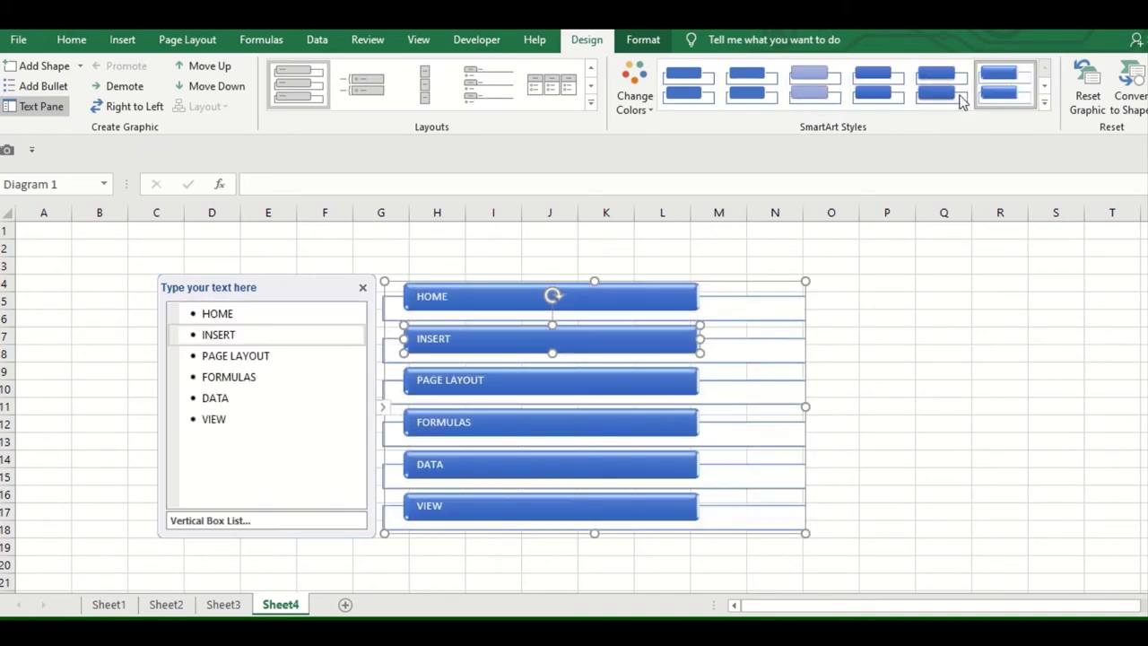
left_click(634, 90)
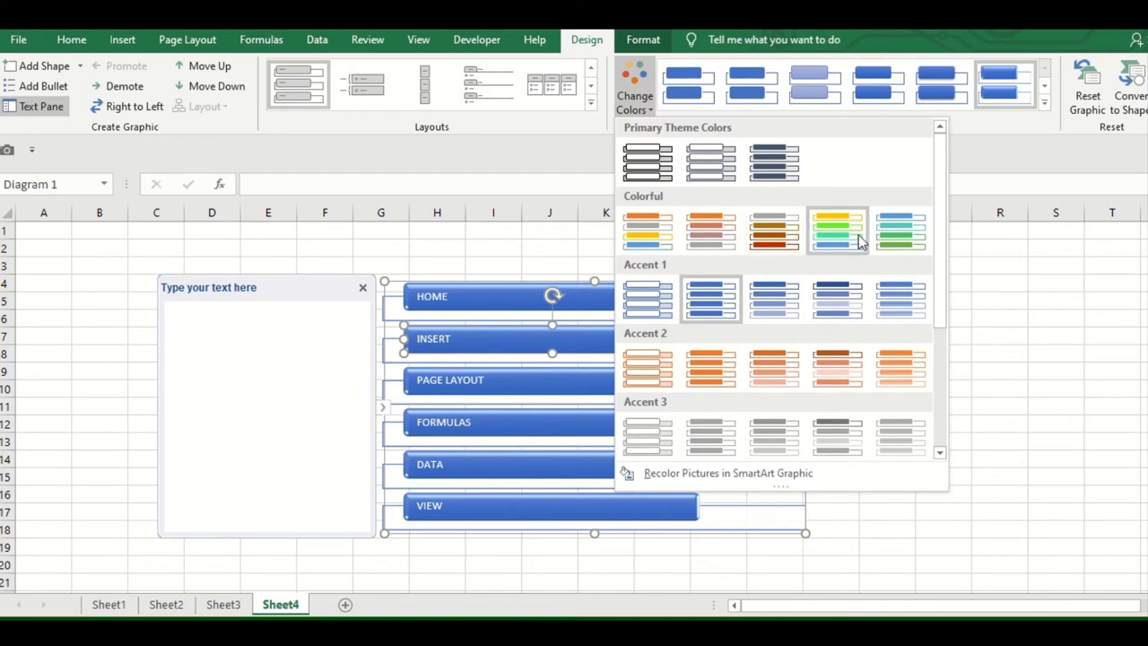
key("Escape")
left_click(634, 98)
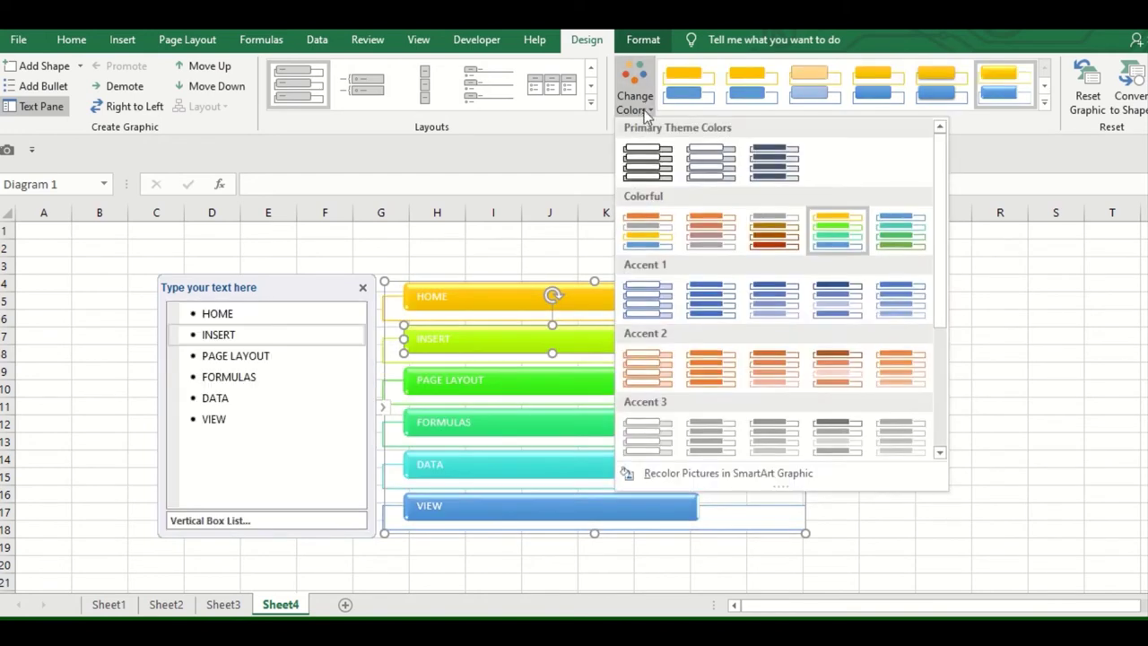
left_click(710, 369)
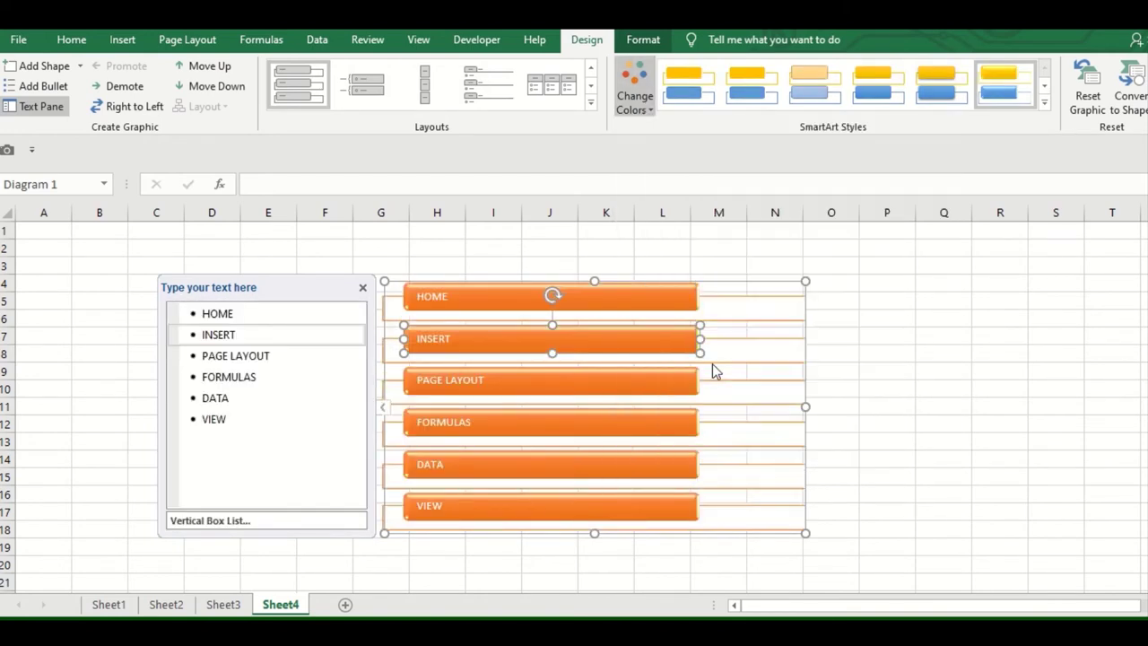
Try several list layouts, settling on Vertical Circle List for the diagram
left_click(551, 90)
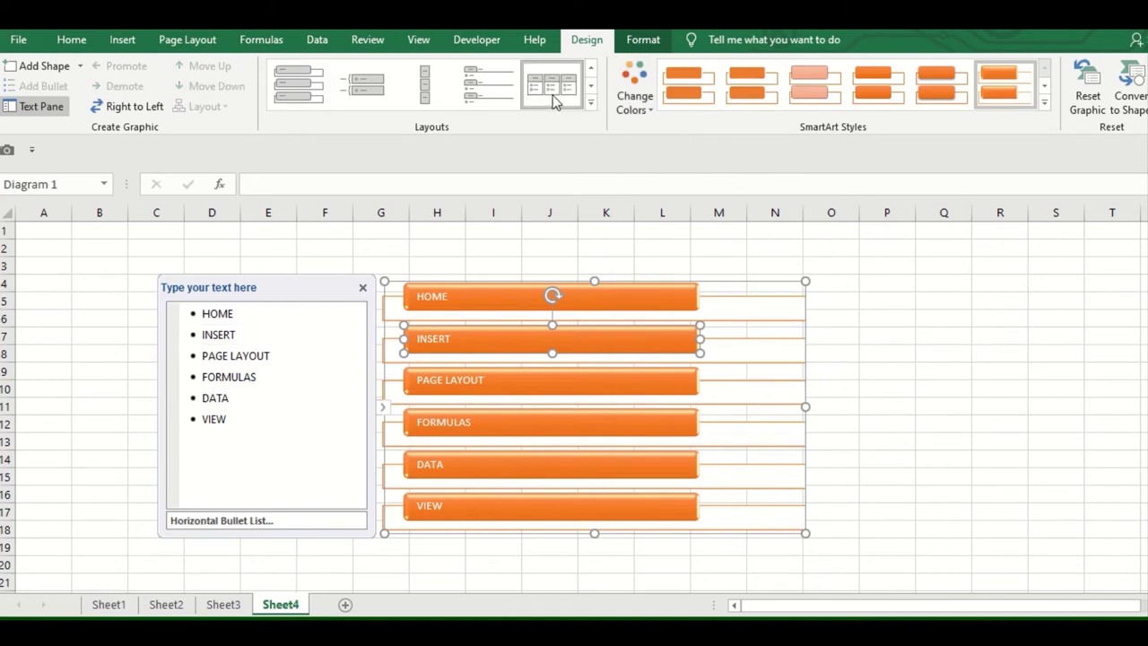
left_click(467, 105)
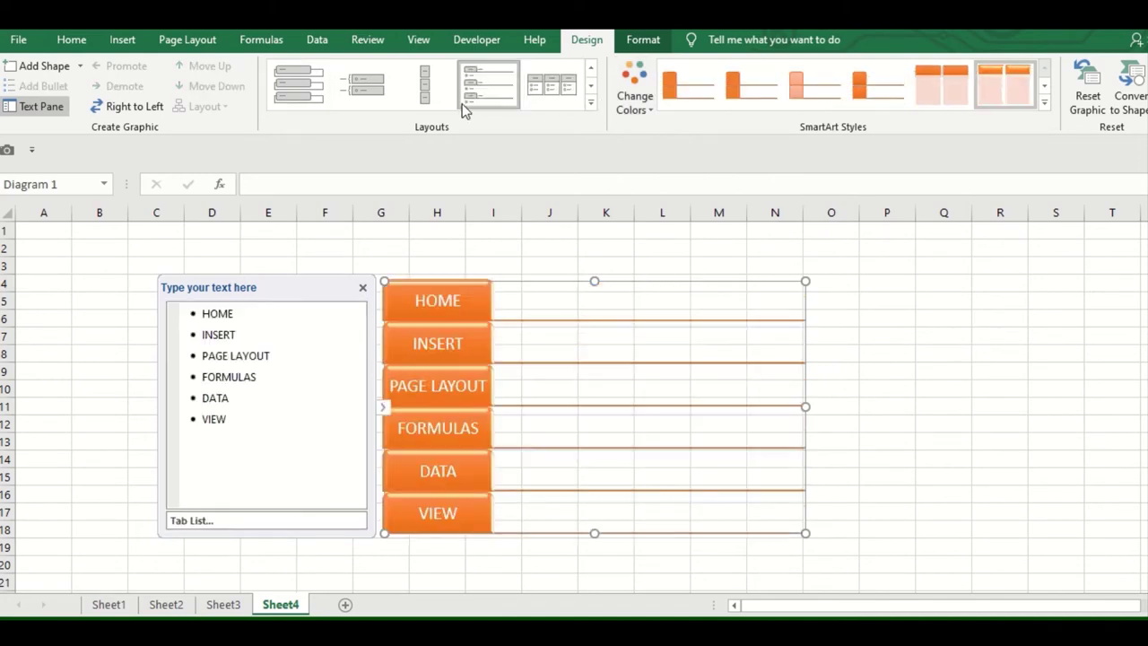
left_click(366, 98)
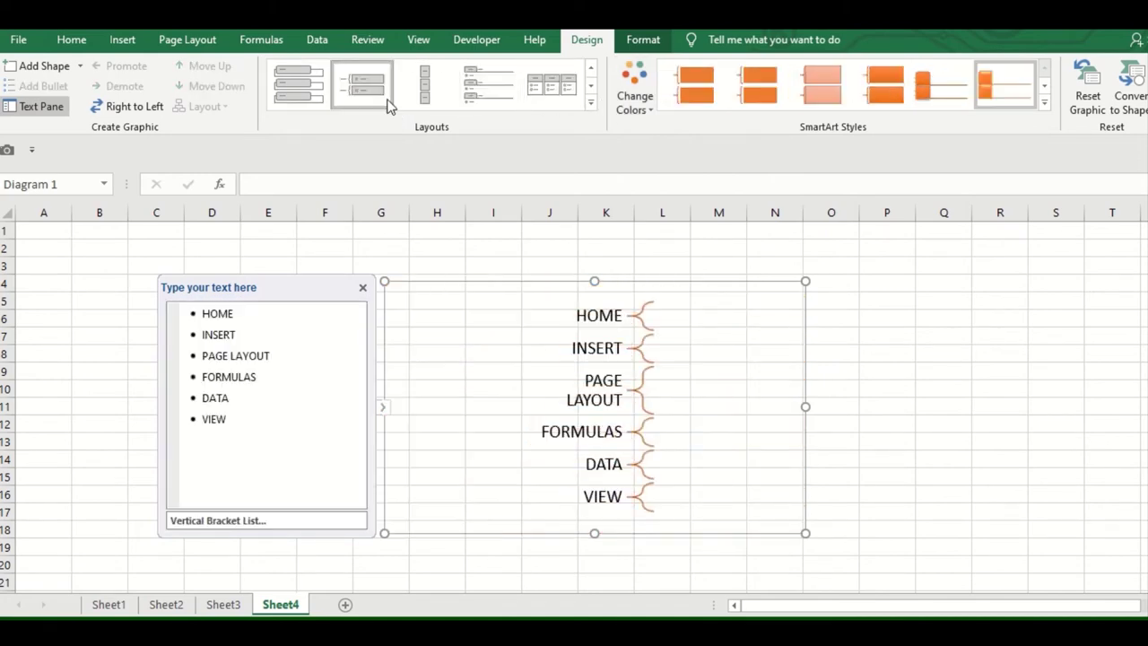
left_click(308, 97)
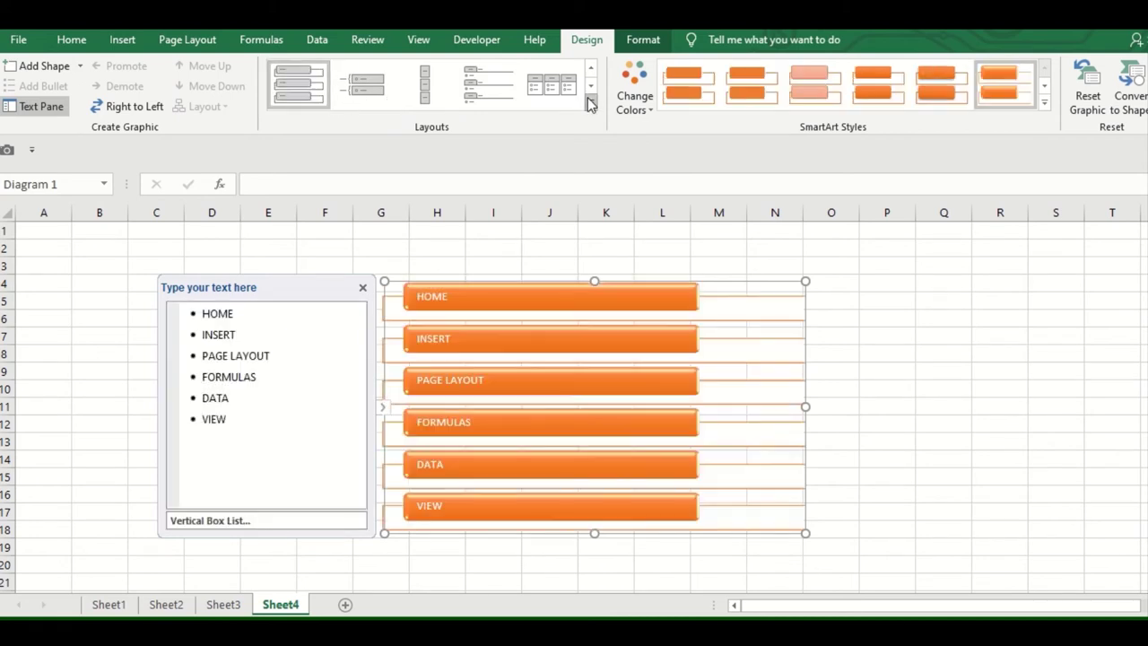
left_click(591, 105)
left_click(542, 321)
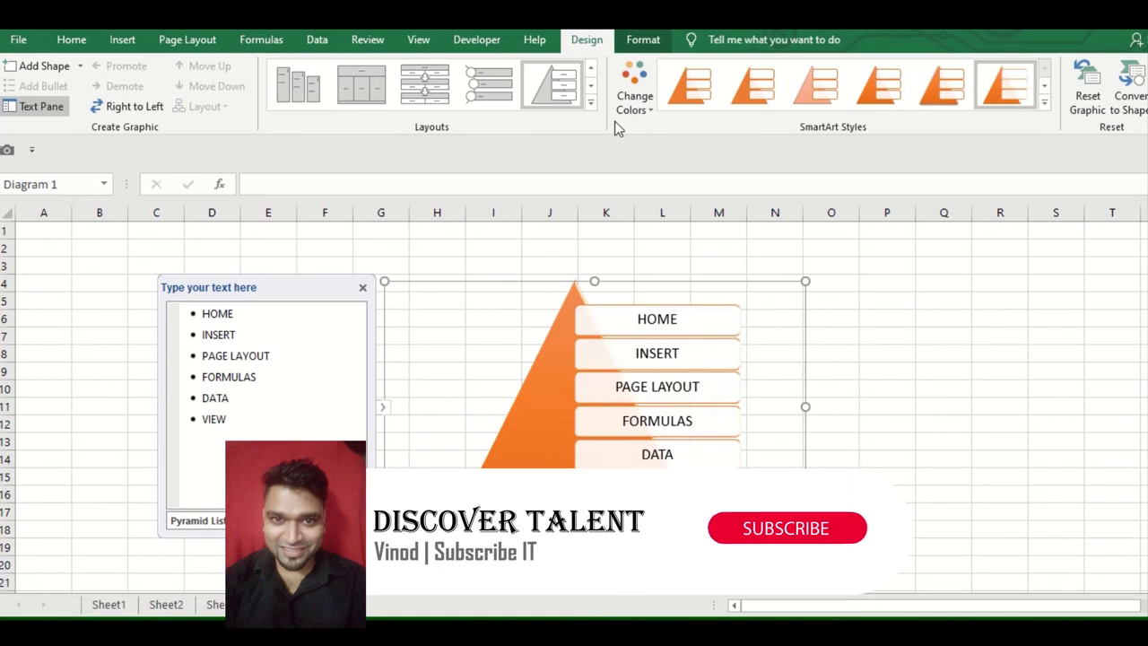
left_click(592, 102)
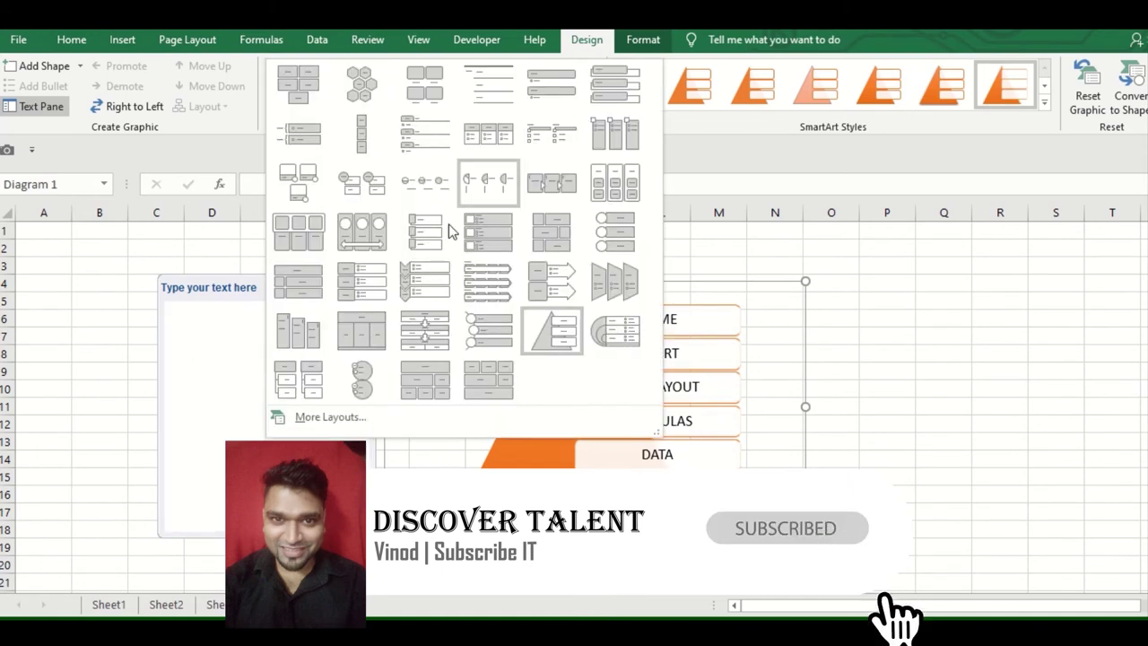
left_click(362, 377)
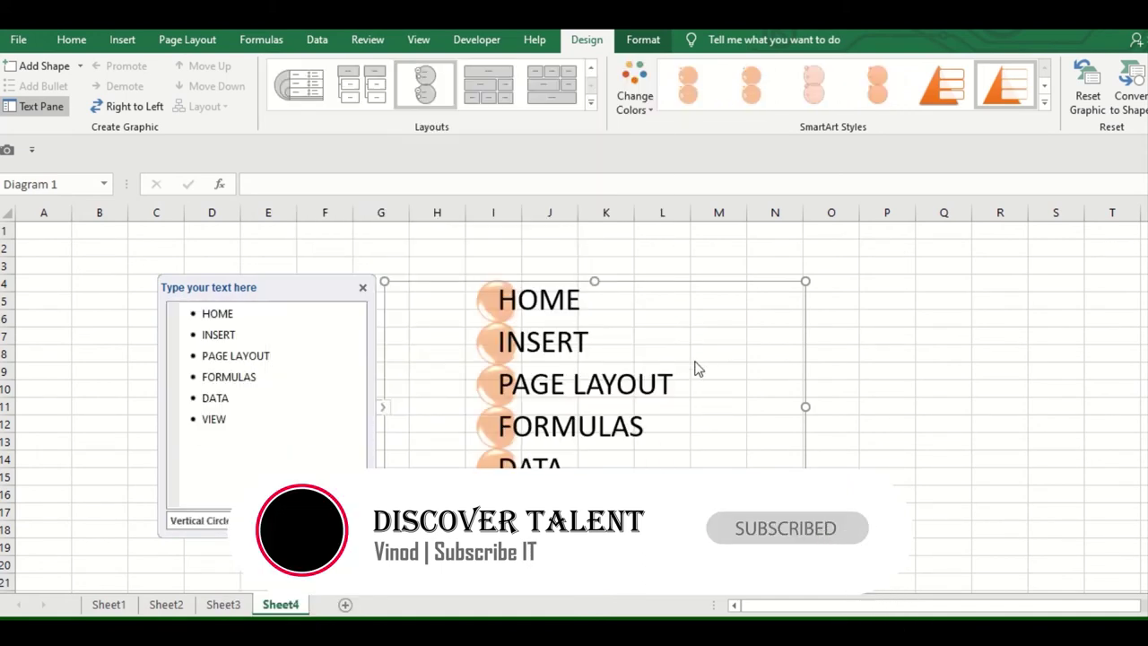
Drag the circle list diagram to the sheet's upper left
left_click(875, 424)
left_click(597, 347)
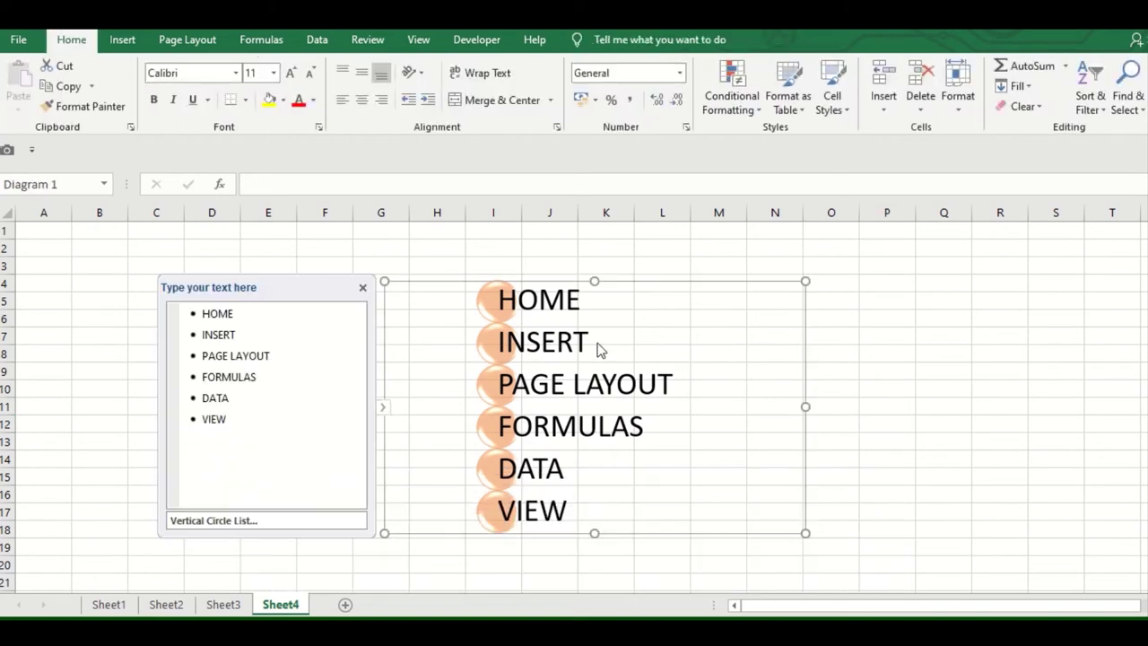
left_click_drag(808, 353, 495, 323)
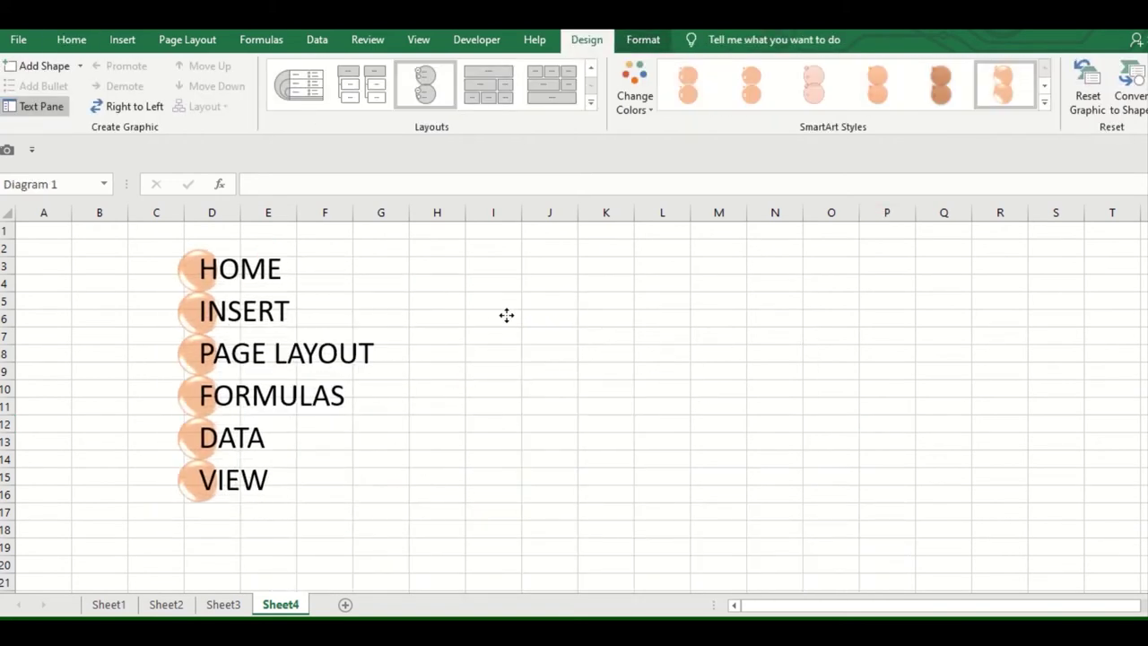
left_click(987, 453)
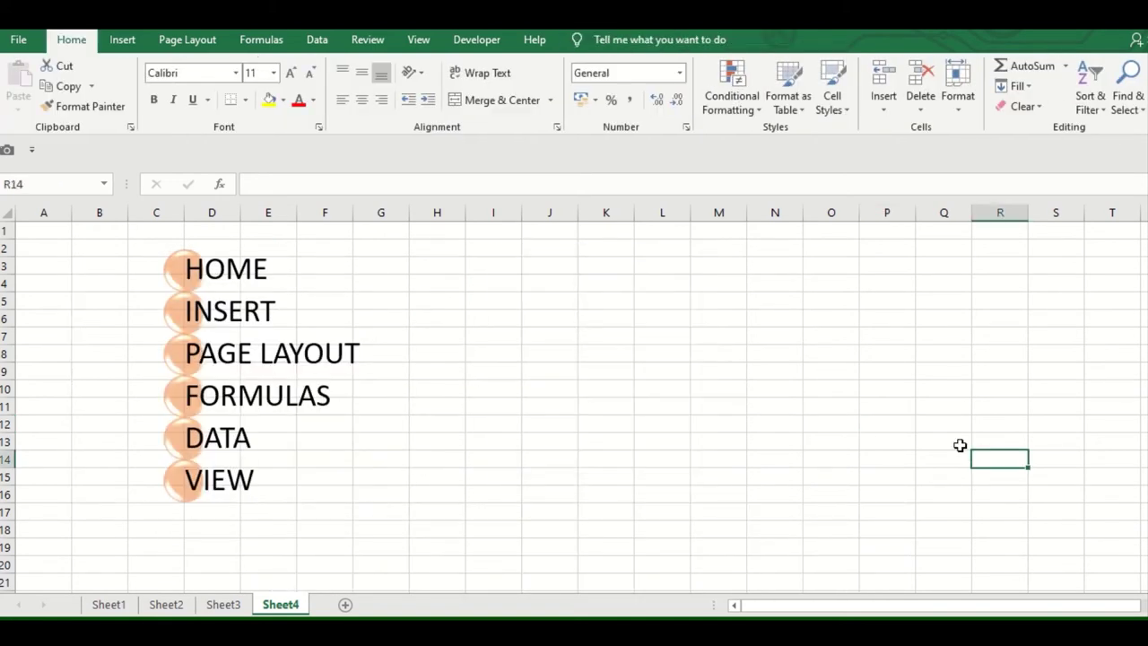
left_click(124, 40)
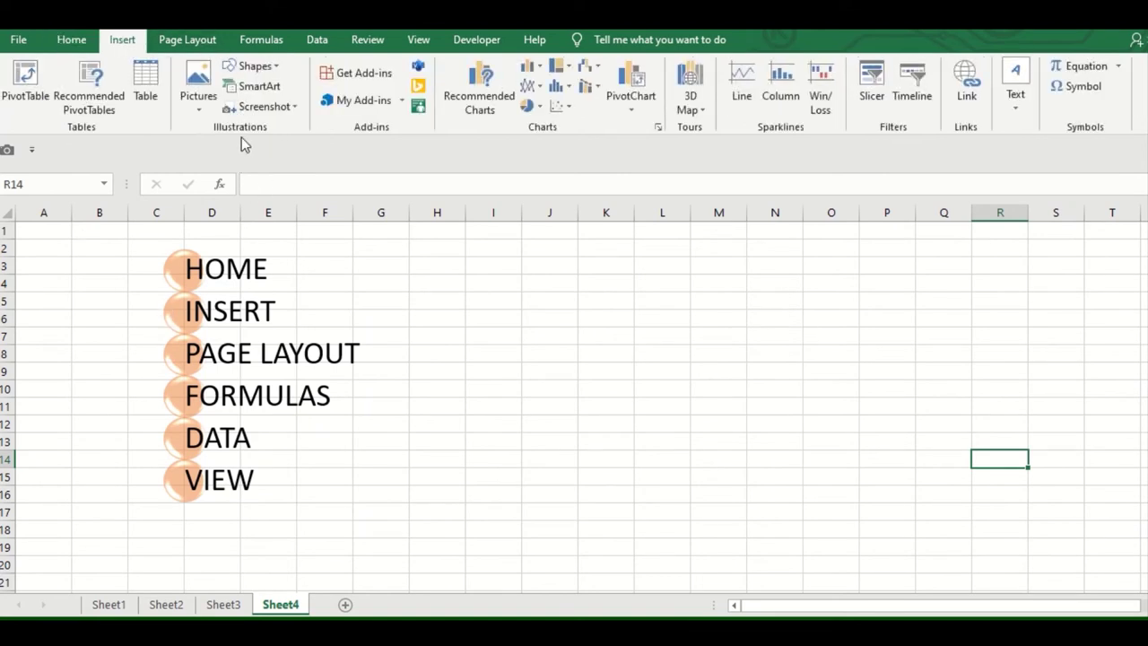
Insert a screenshot of the Excel start window, shrink it to 12.85 cm high, and place it lower right
left_click(296, 108)
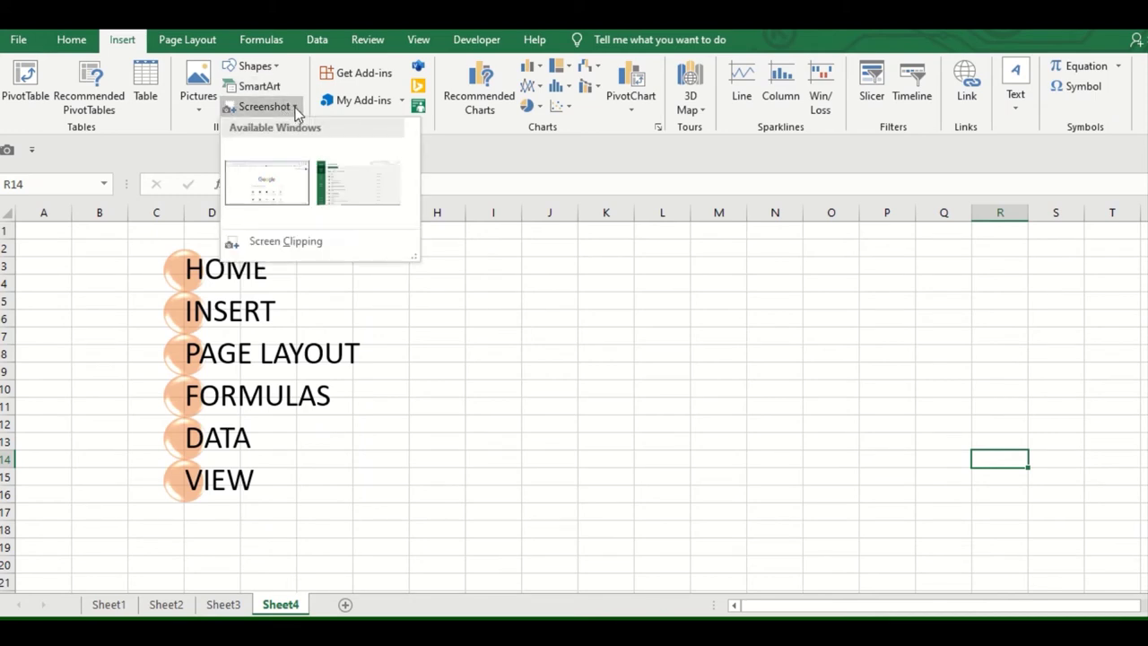
left_click(349, 190)
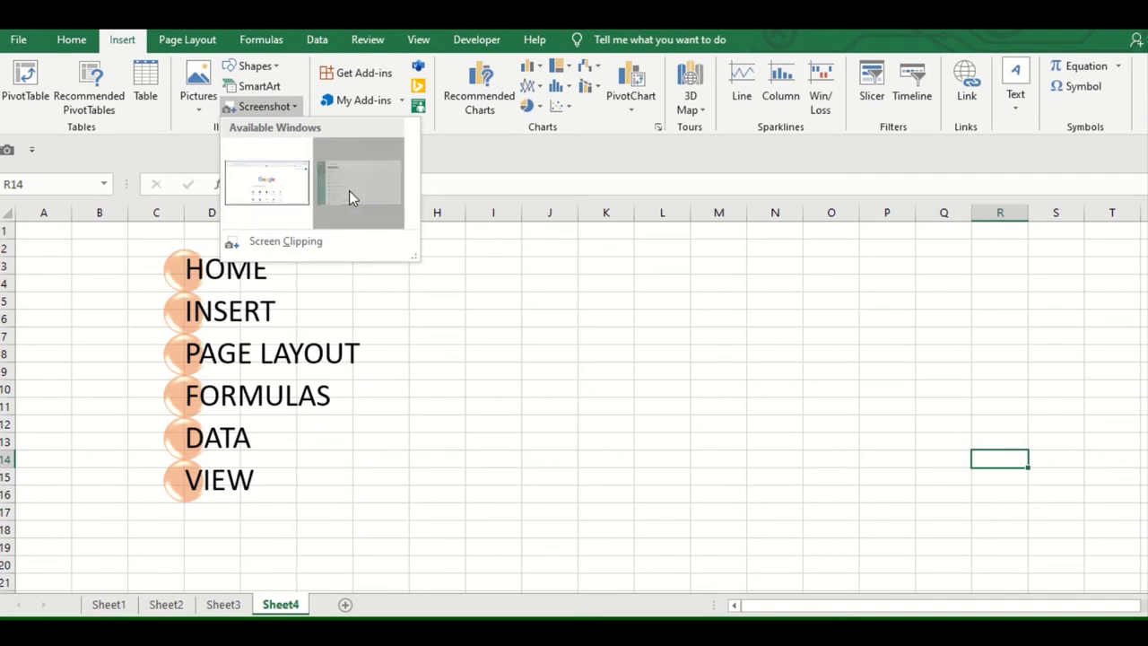
mouse_move(937, 472)
left_mouse_down()
mouse_move(573, 371)
mouse_move(502, 388)
left_mouse_up()
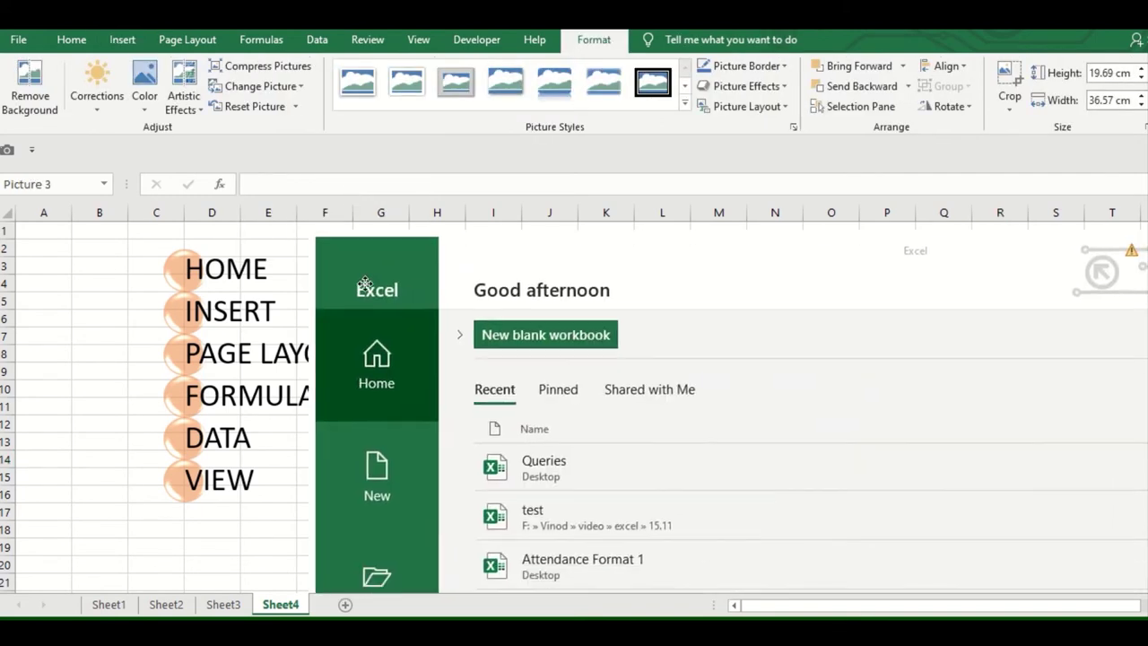
left_click_drag(423, 296, 364, 381)
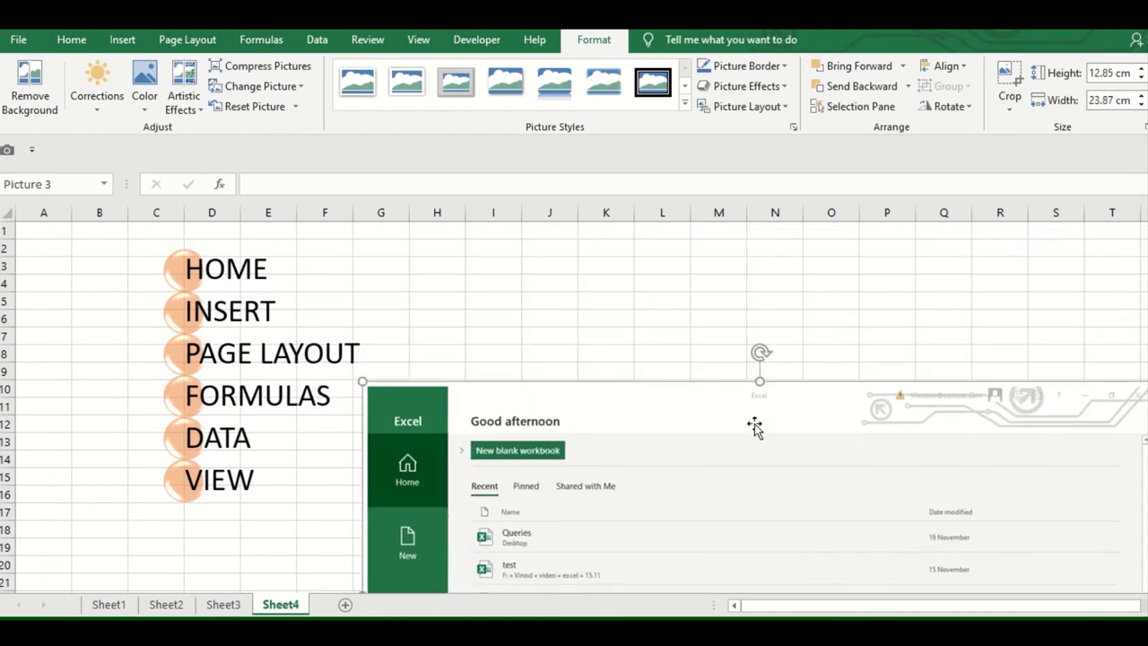
mouse_move(769, 414)
left_mouse_down()
mouse_move(1086, 146)
mouse_move(1061, 505)
left_mouse_up()
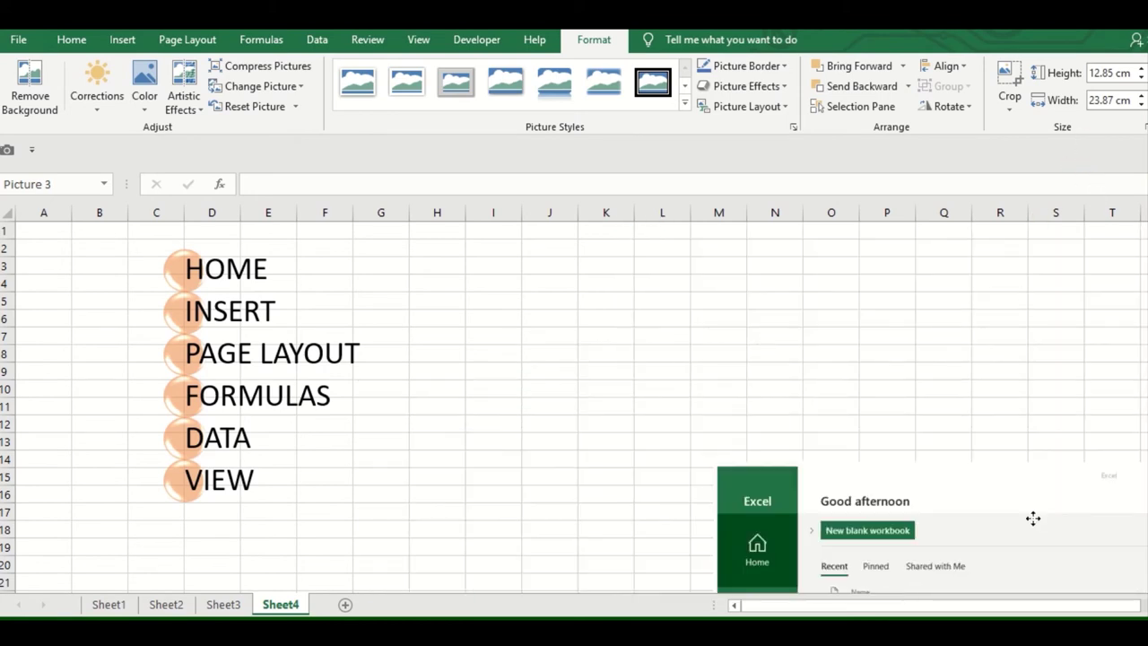
left_click(730, 283)
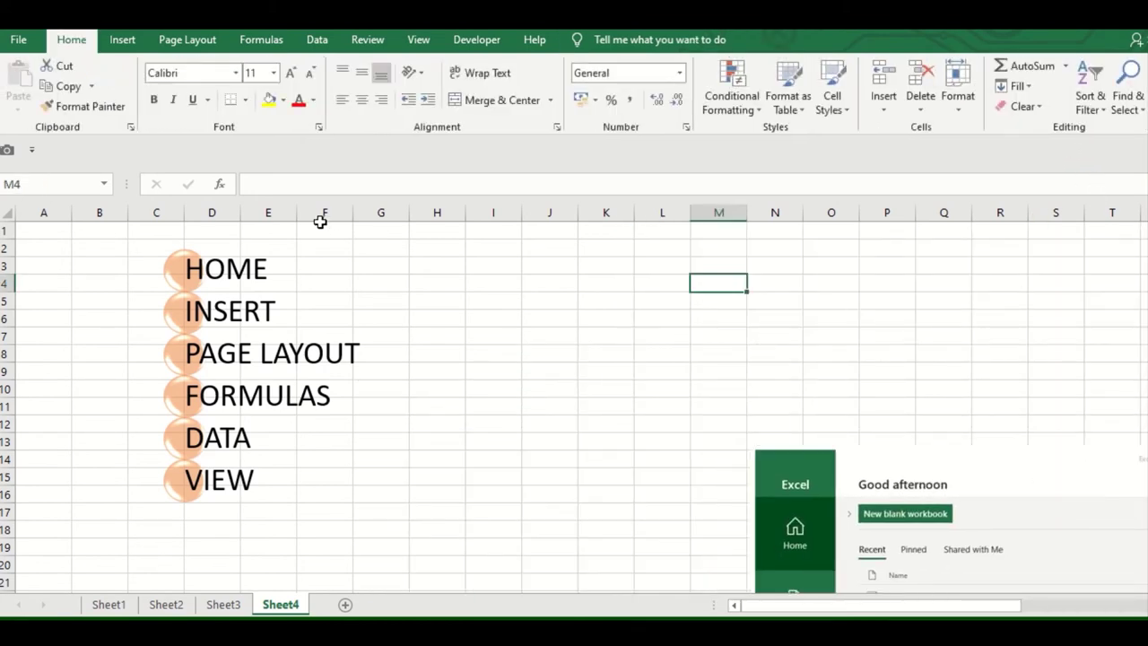
left_click(135, 43)
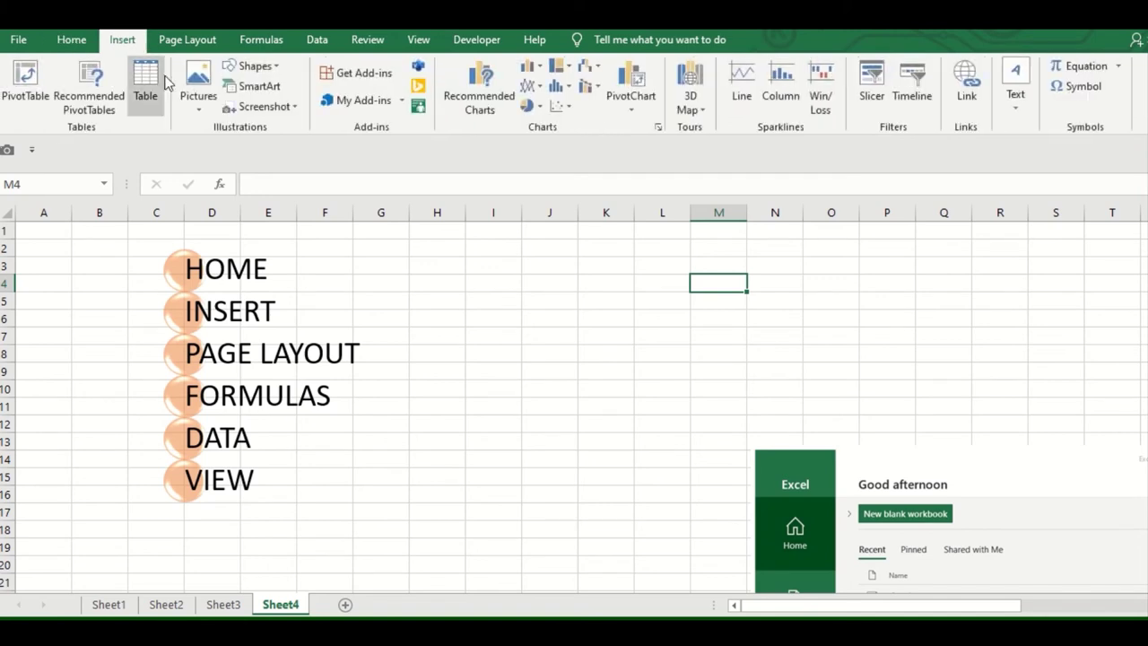
Insert a Chrome new-tab screenshot, shrunk to 14.23 cm high, beside the circle list
left_click(296, 107)
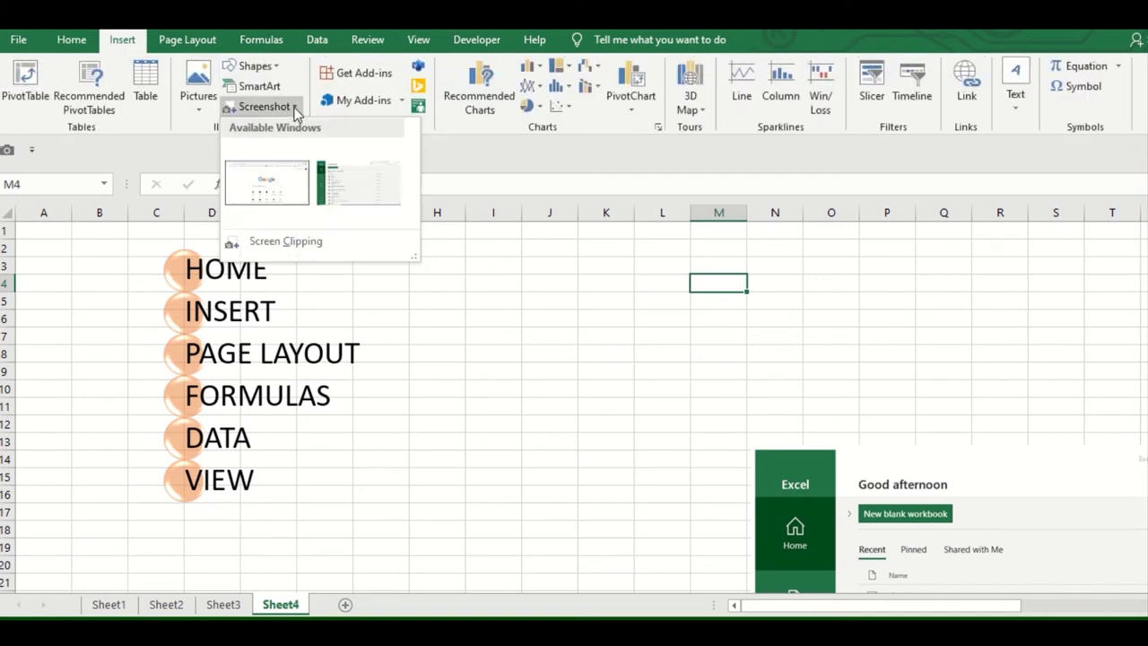
left_click(269, 197)
mouse_move(654, 343)
left_mouse_down()
mouse_move(320, 233)
mouse_move(453, 266)
left_mouse_up()
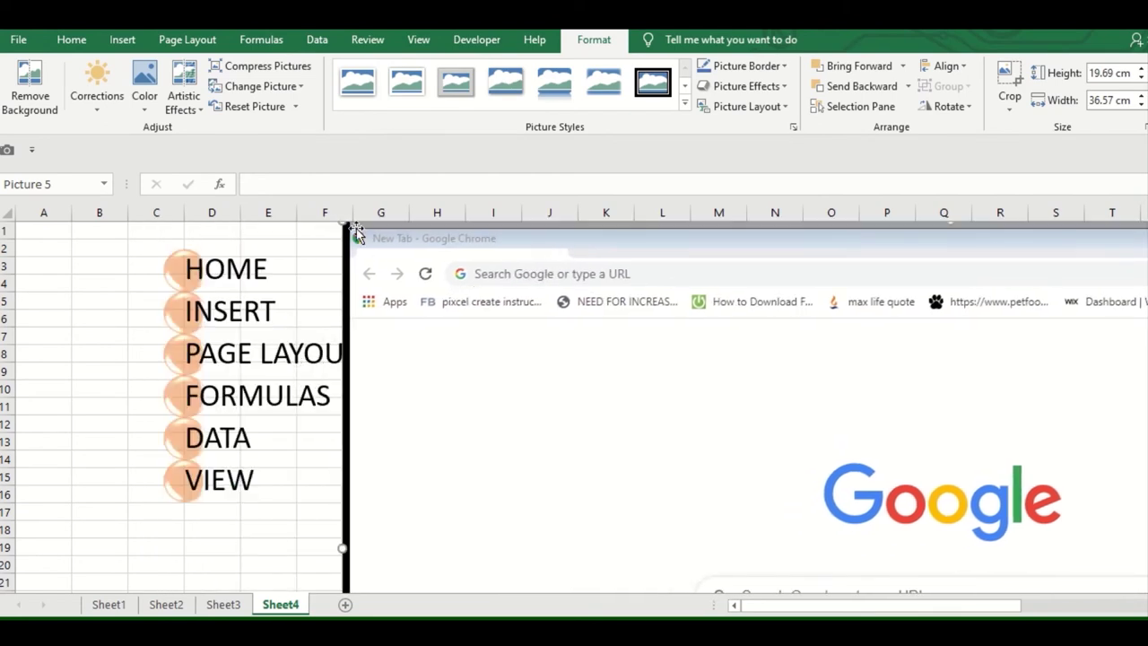
left_click_drag(341, 227, 679, 404)
left_click_drag(894, 487, 777, 306)
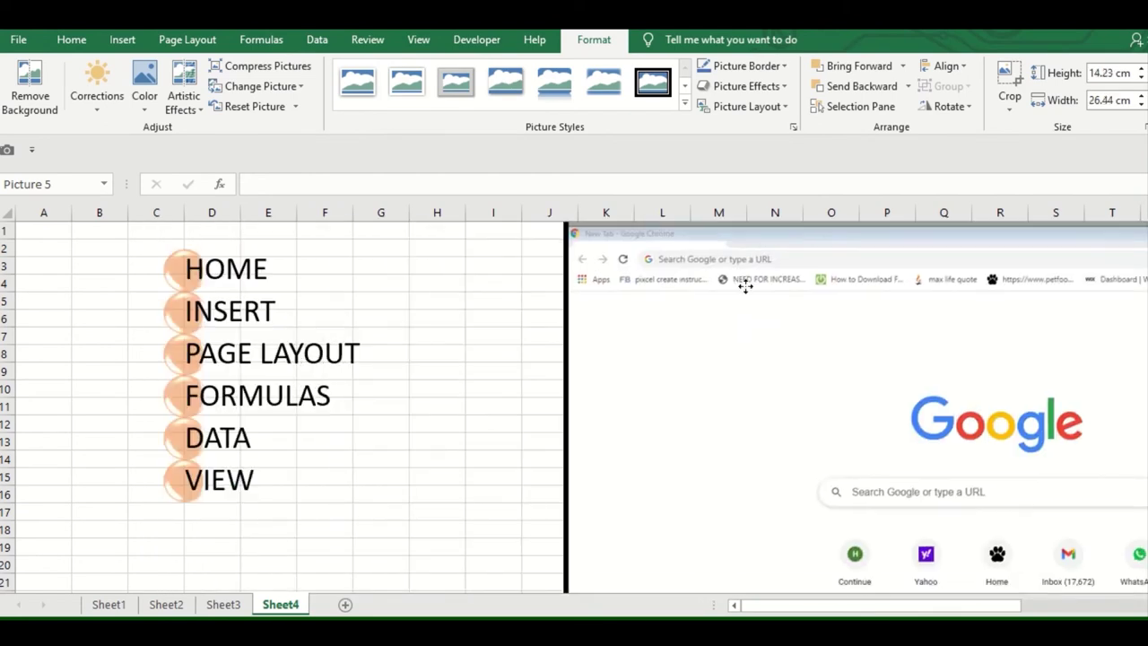
left_click(440, 309)
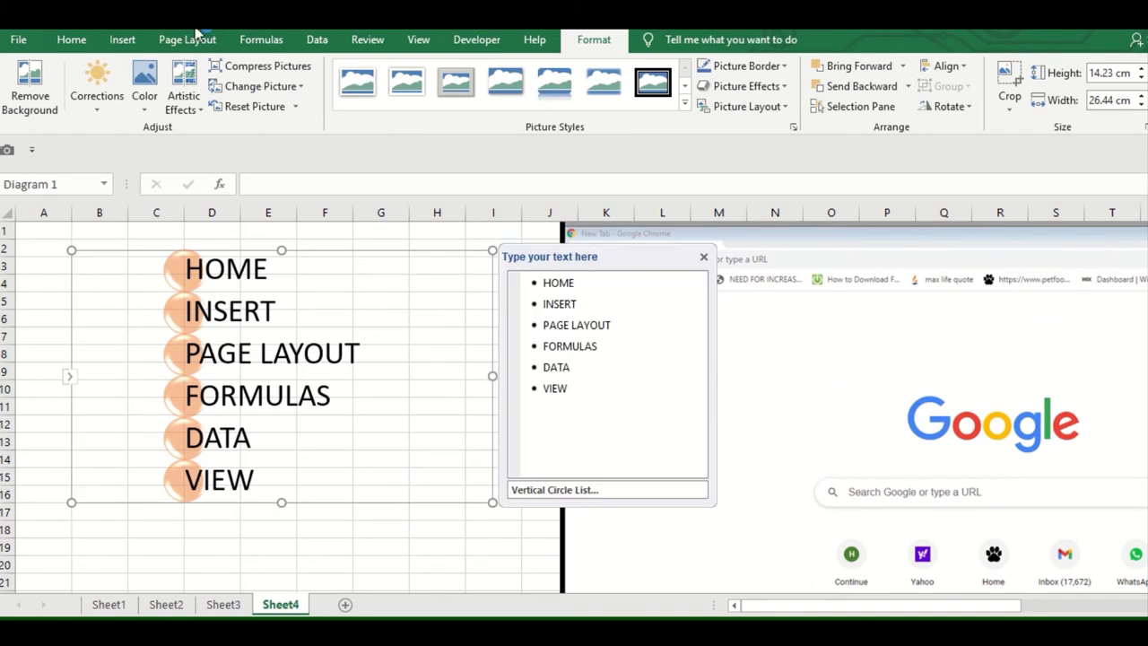
left_click(87, 227)
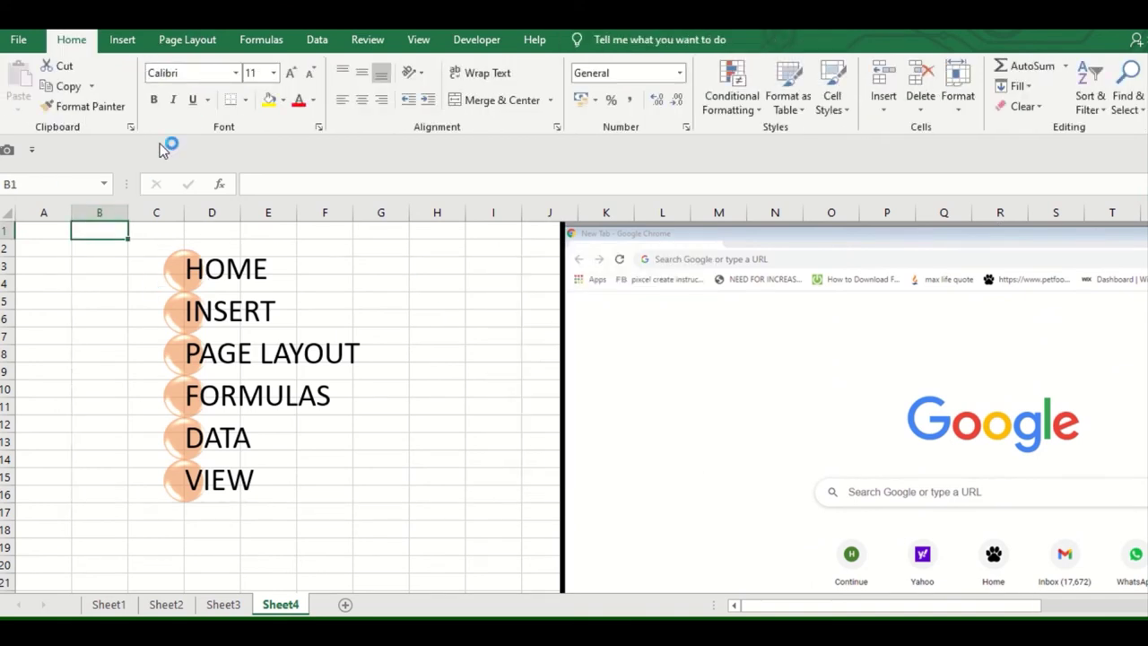
On a new Sheet5, type 'Get Add ins' in B8 and the note about adding add-ins in C8
left_click(122, 40)
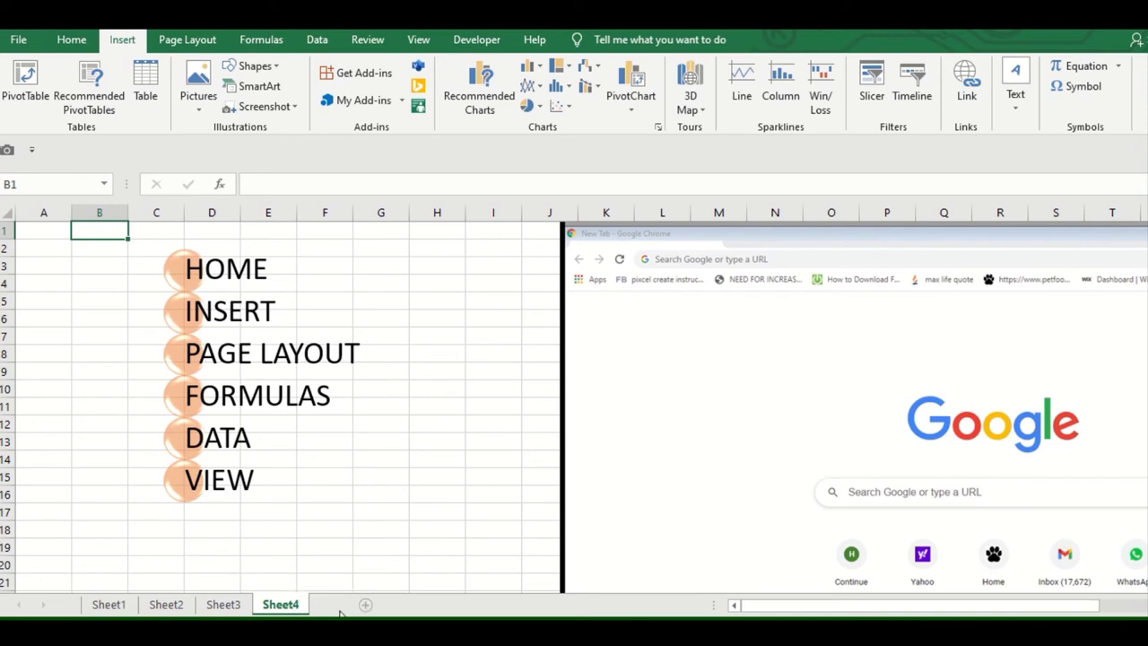
left_click(345, 605)
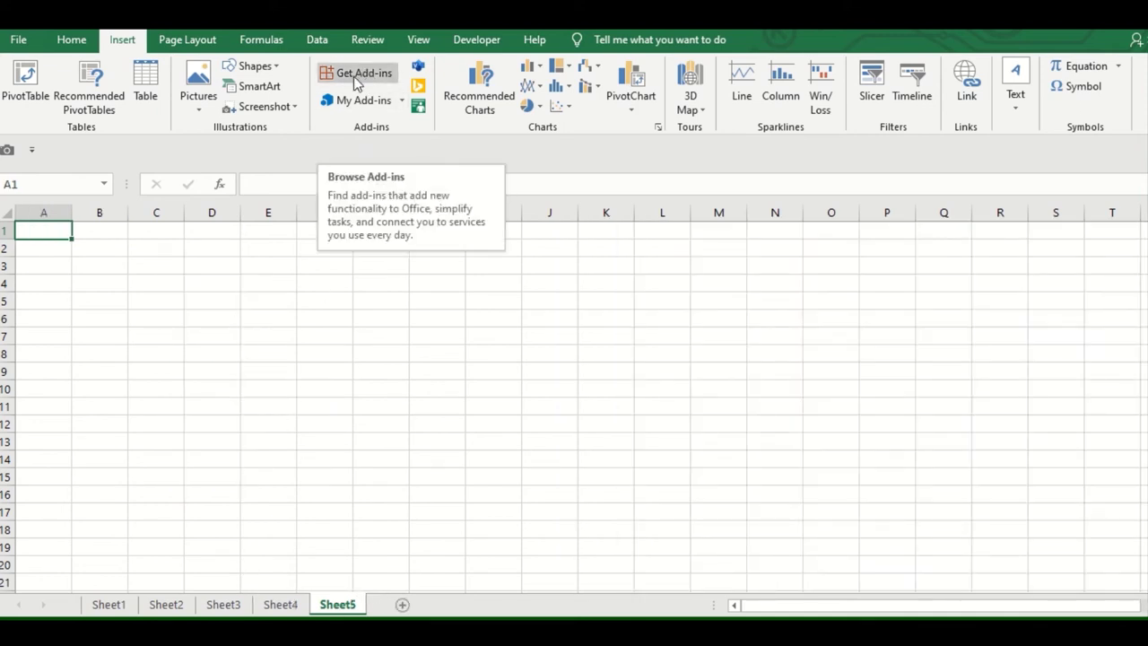
left_click(100, 348)
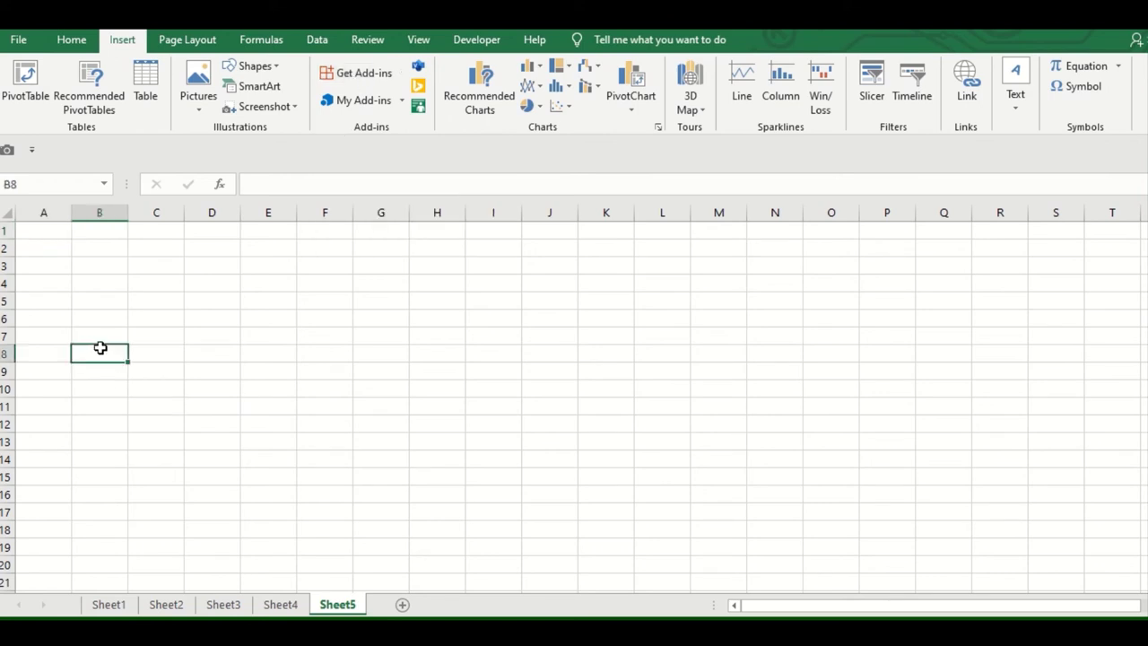
type("Get Add ins")
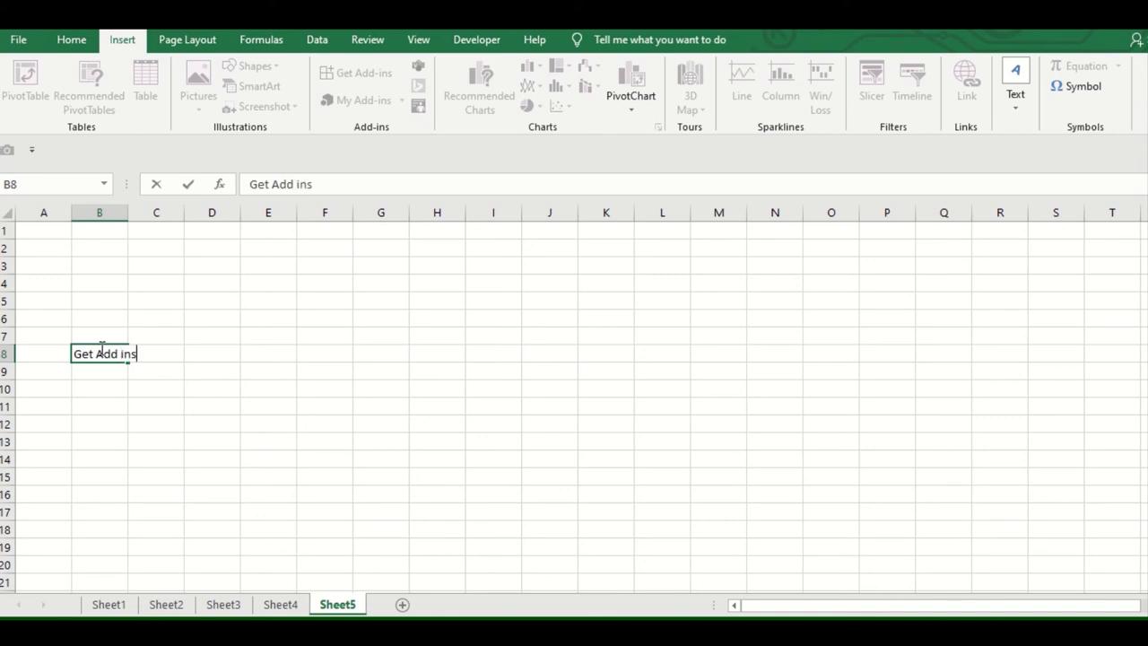
key("Tab")
type("he")
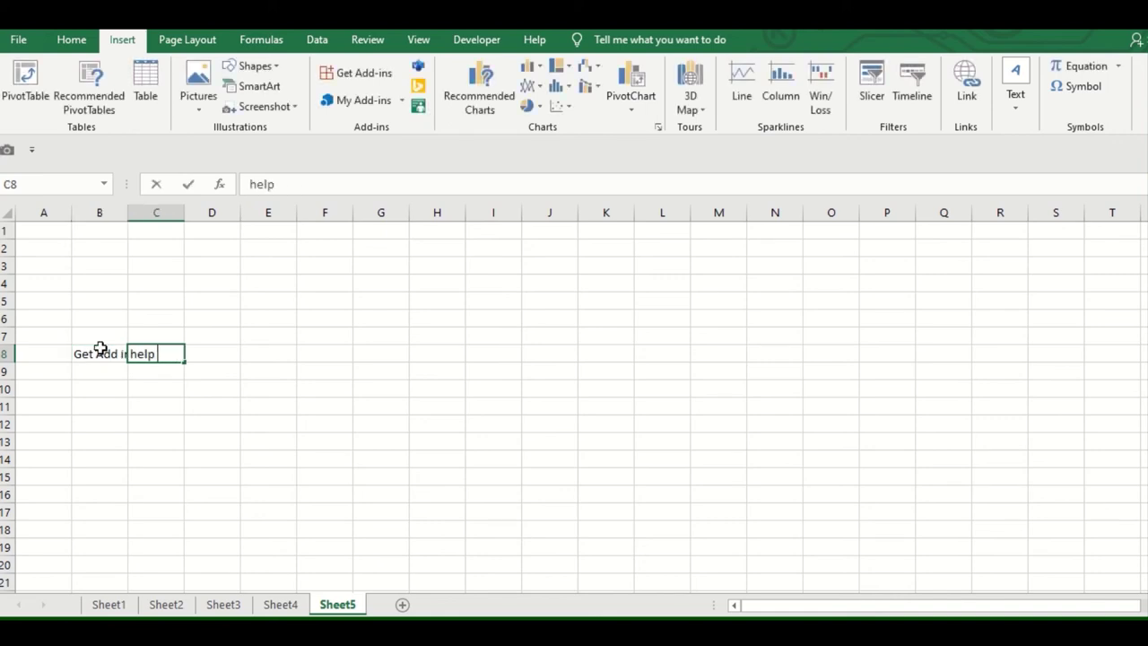
type("you to add p")
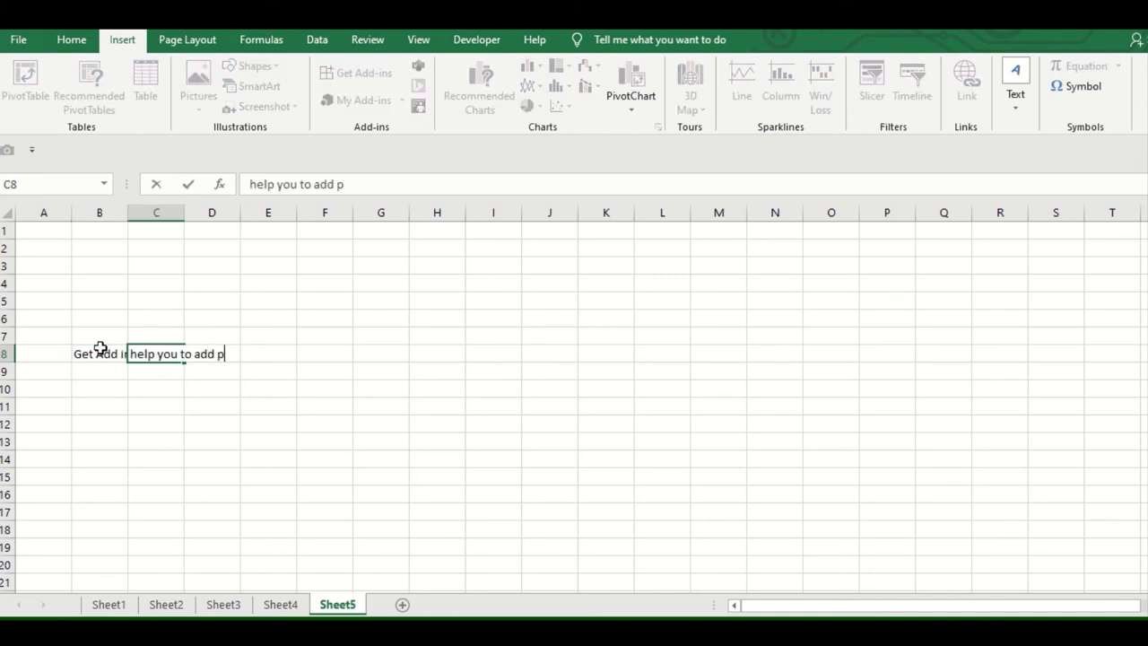
type("lug in and ")
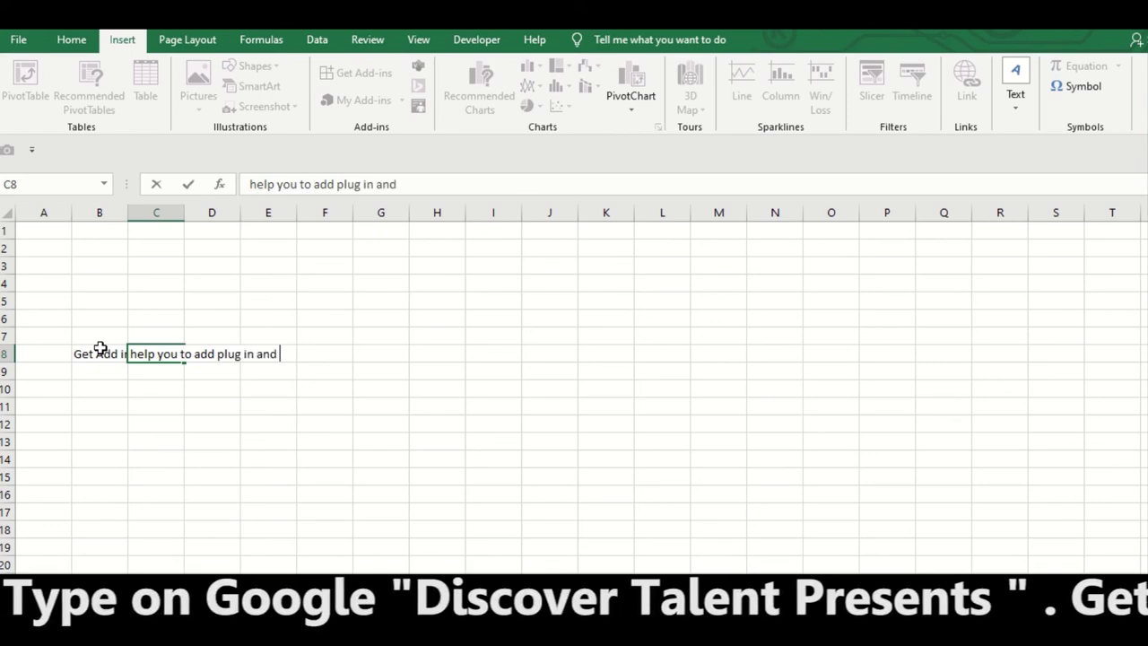
type("work more effectiv")
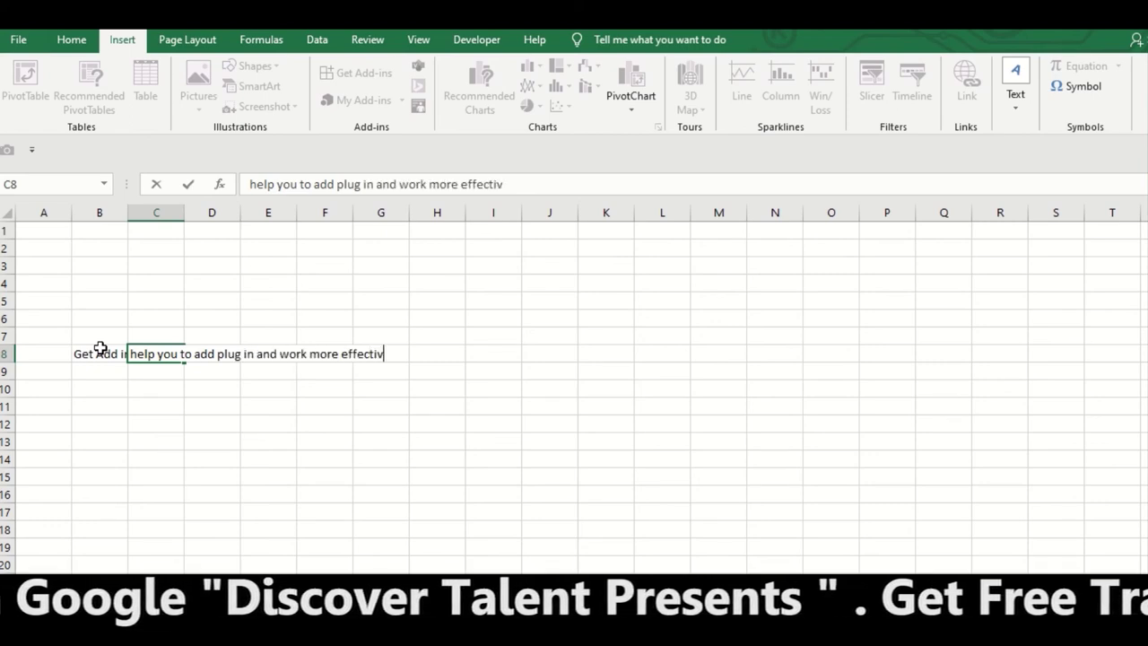
type("e")
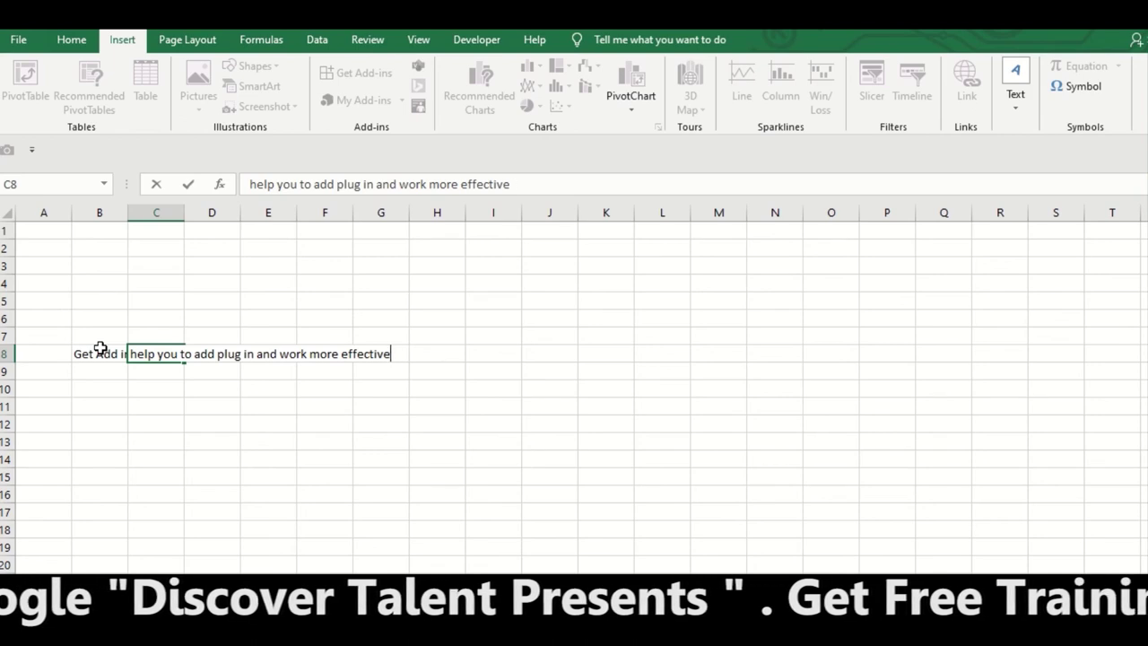
type("yy")
key("Return")
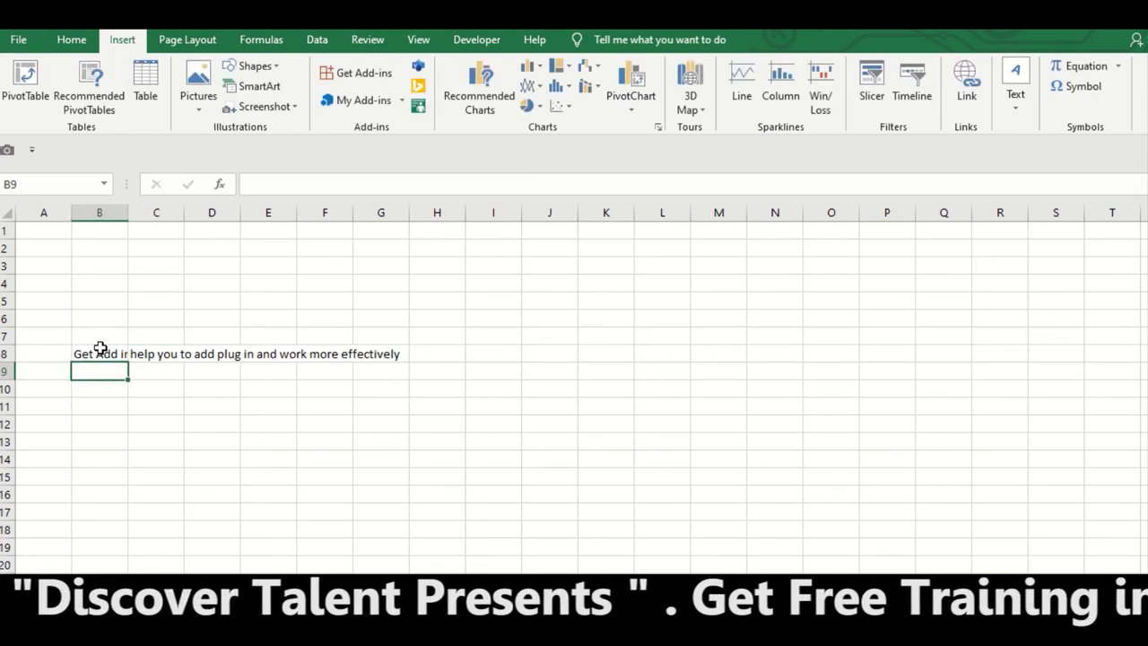
Enter the reminder to keep the internet connection on in B10 and make it bold
key("Return")
type("Please note")
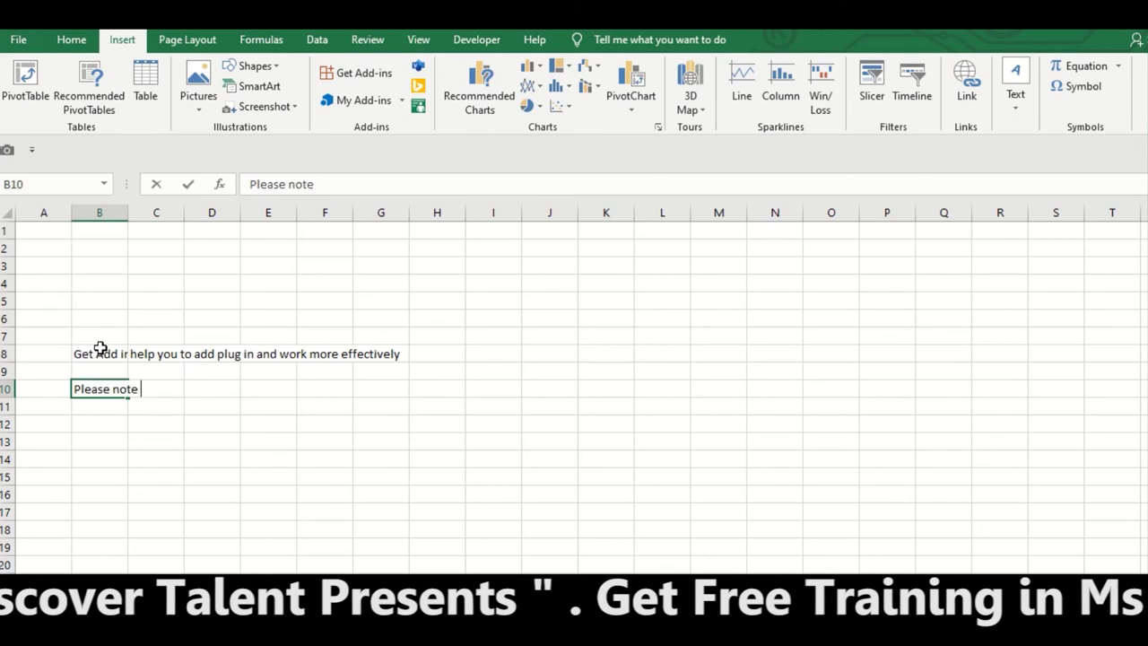
type(" you need to kee")
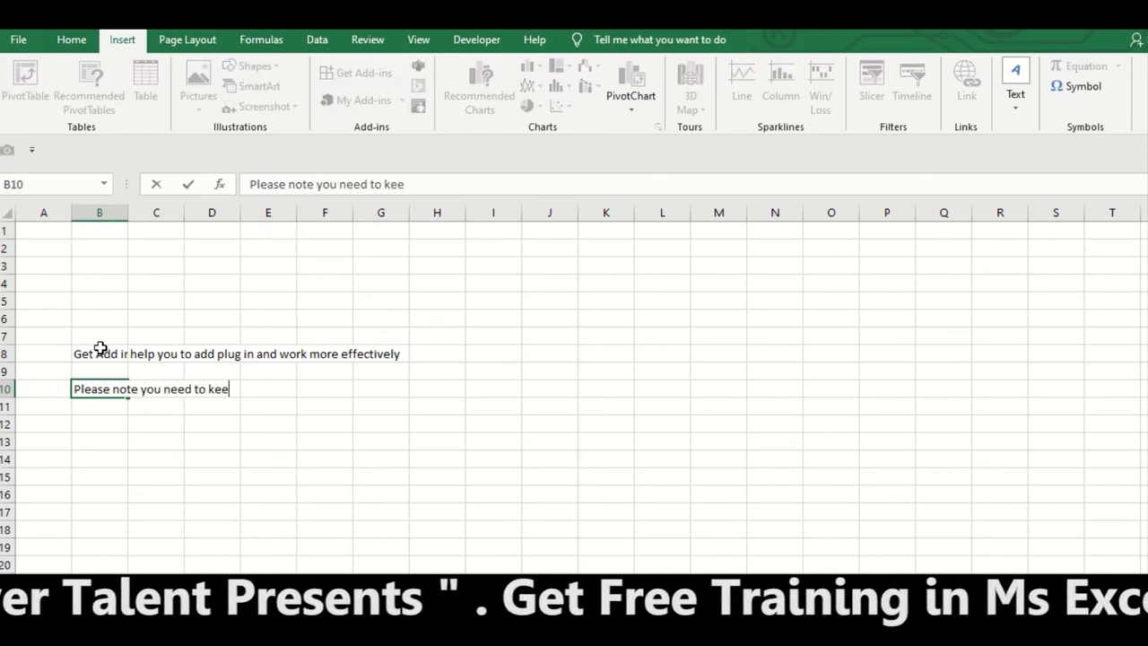
type("p your inte")
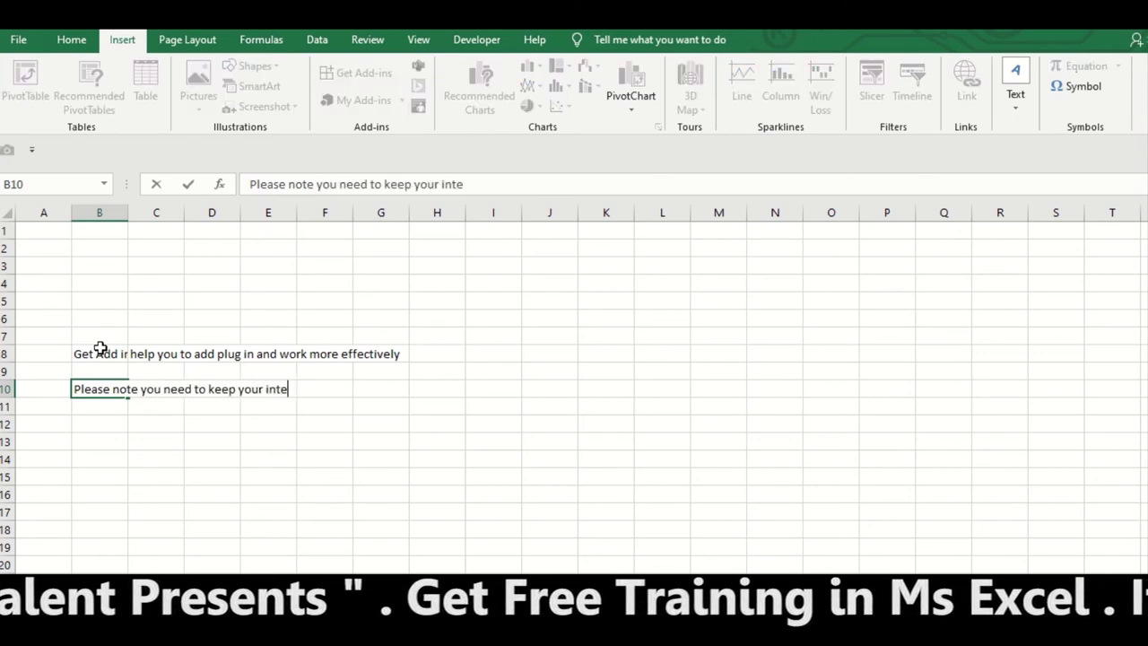
type("rnet conne")
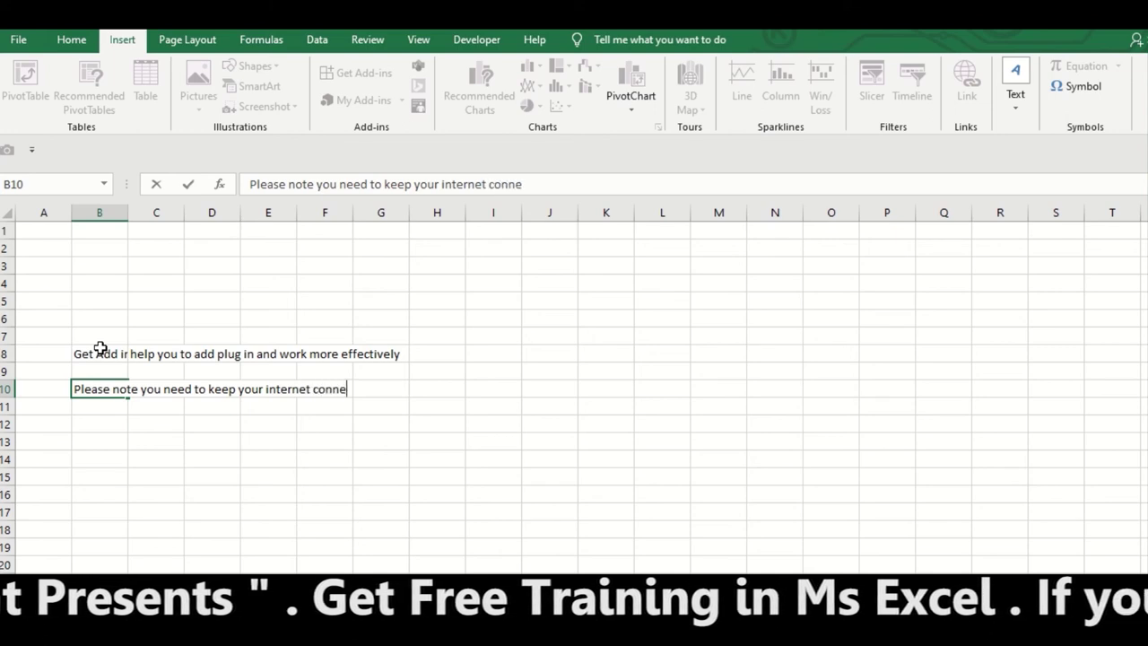
type("ction ON o")
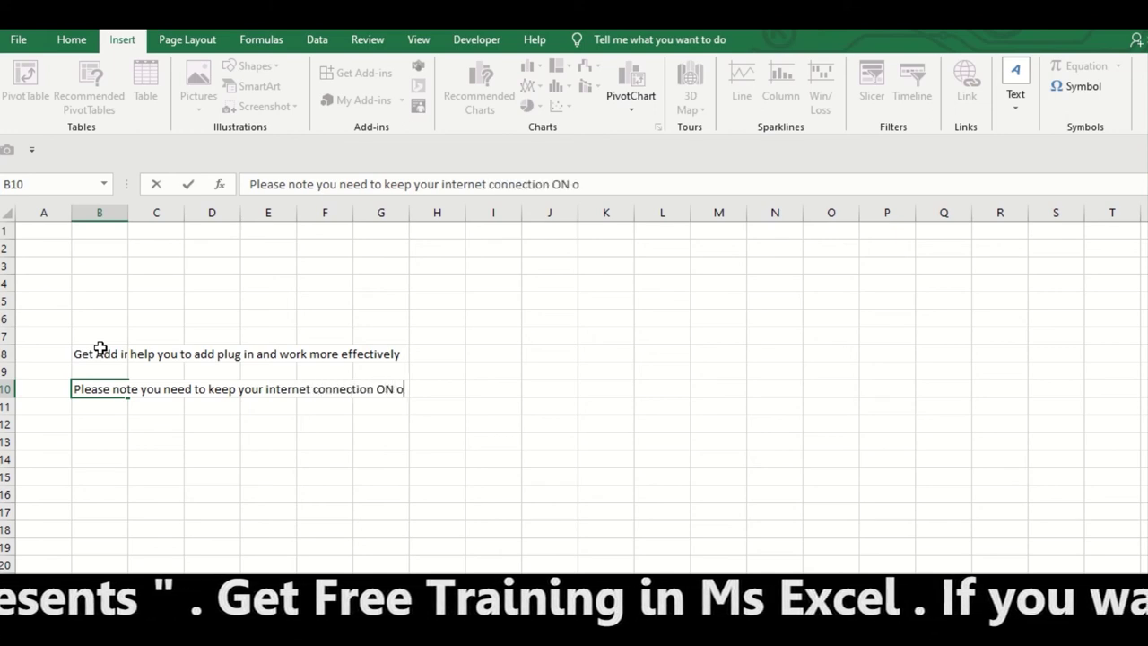
type("perating this")
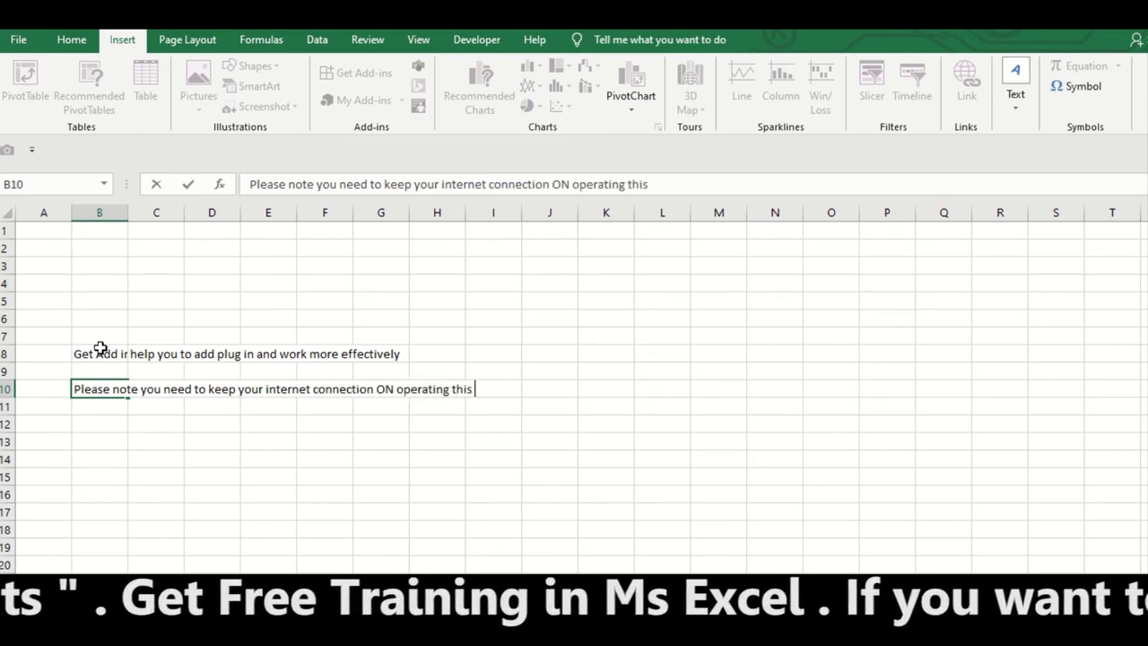
type(" opption")
key("Return")
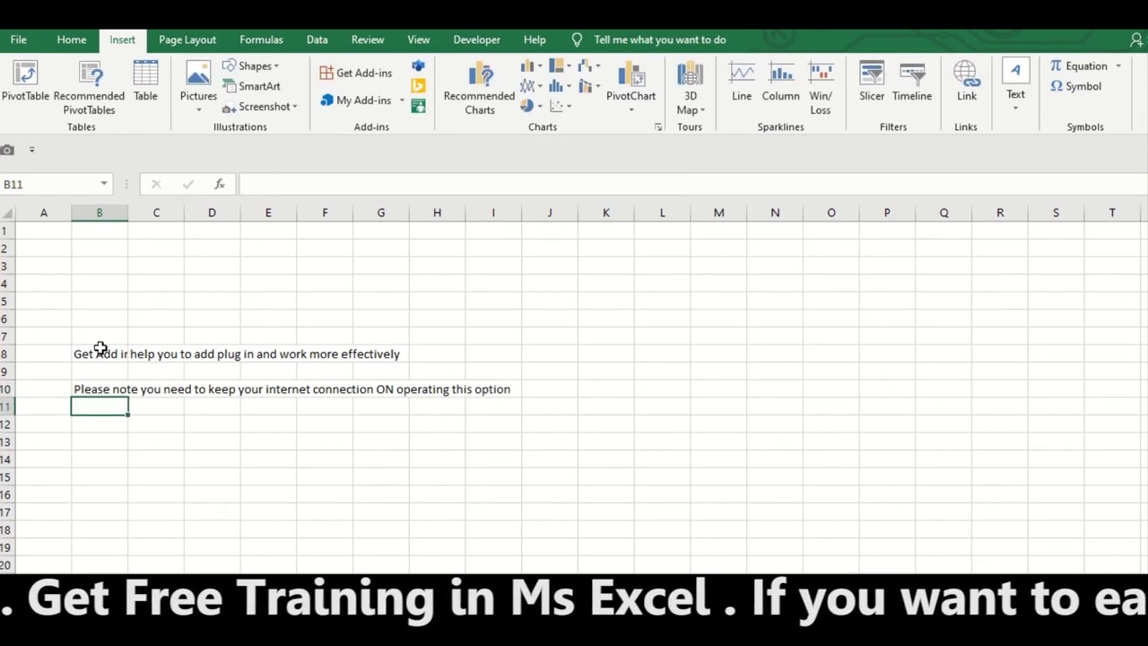
scroll(101, 349, "up", 1, "ctrl")
scroll(161, 405, "up", 3, "ctrl")
scroll(315, 418, "up", 2, "ctrl")
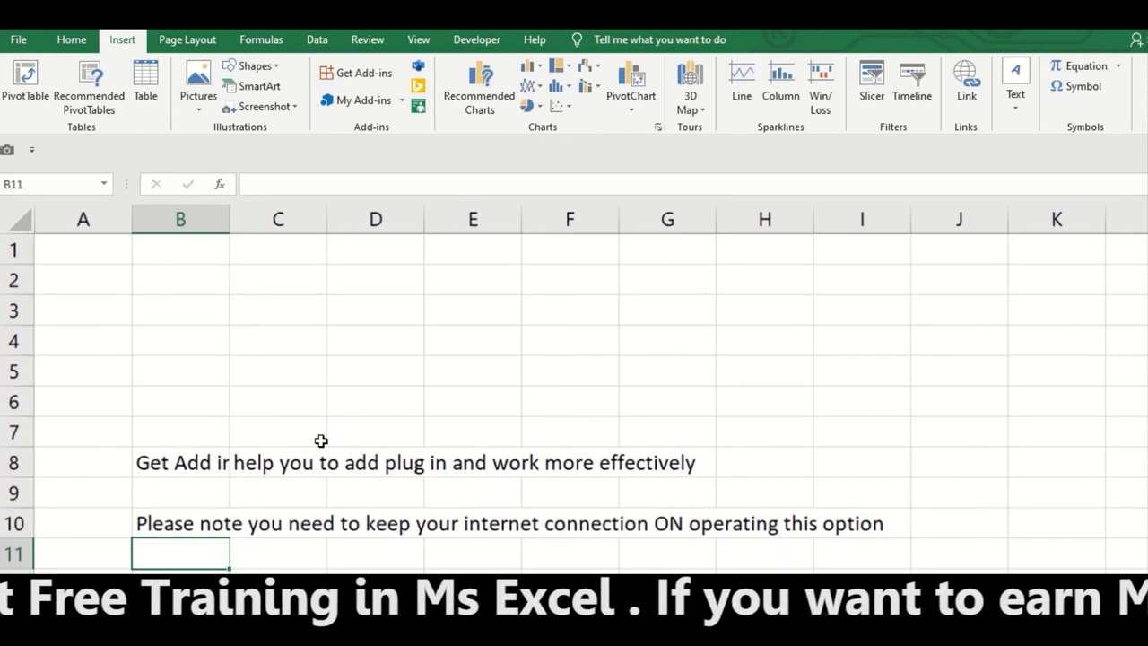
scroll(323, 422, "up", 1)
left_click(187, 341)
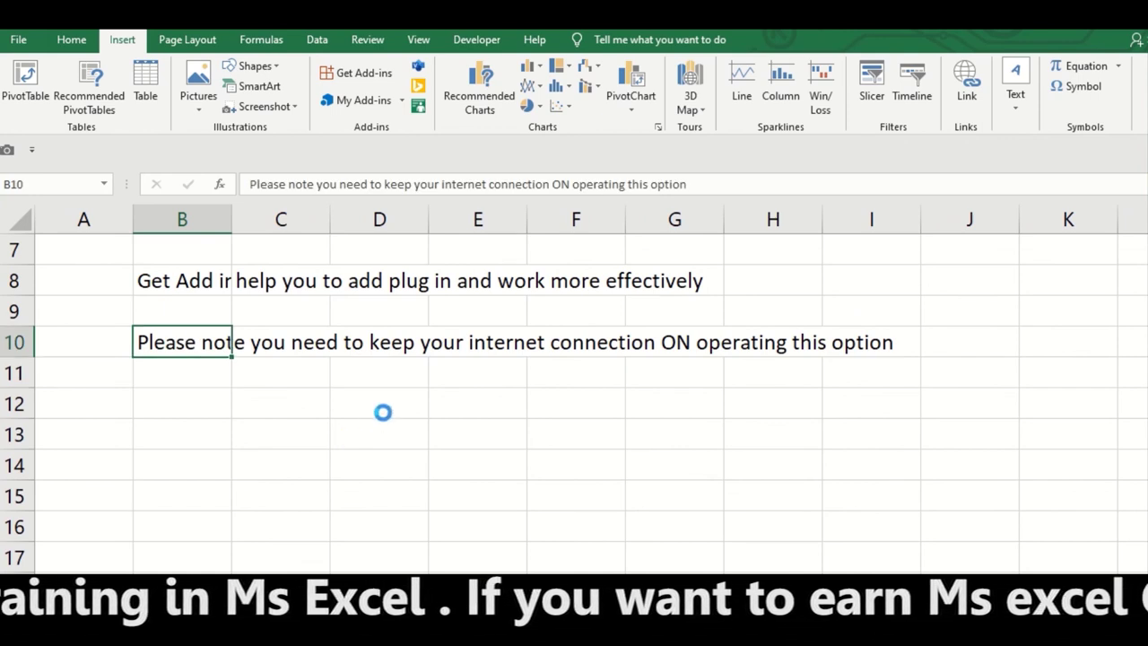
key("ctrl+b")
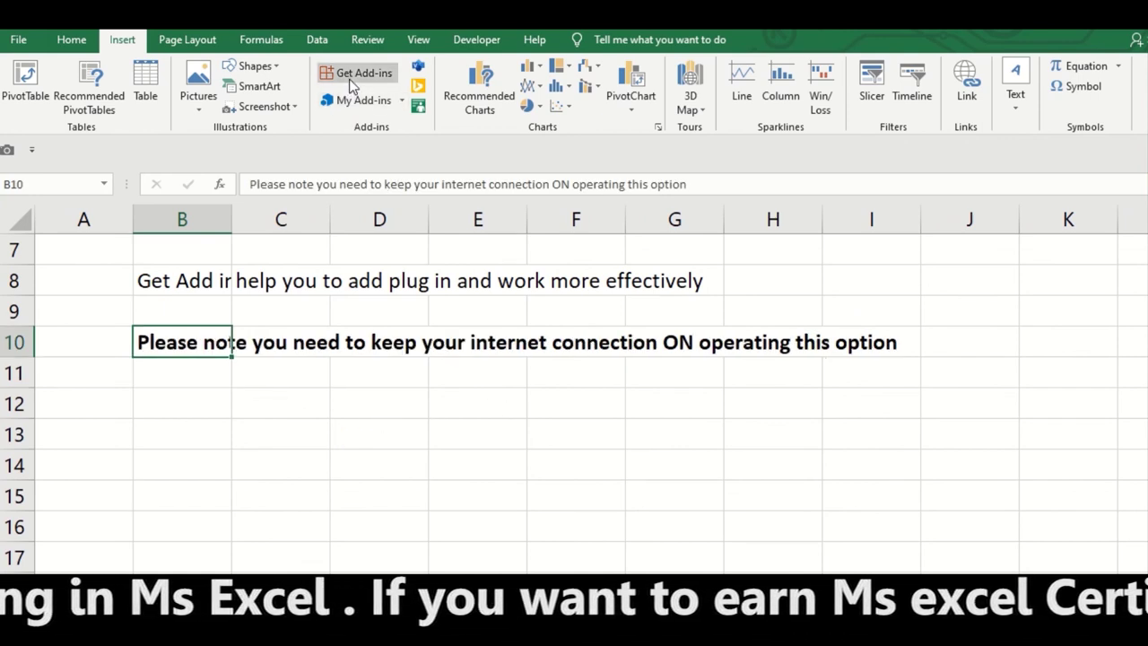
left_click(352, 78)
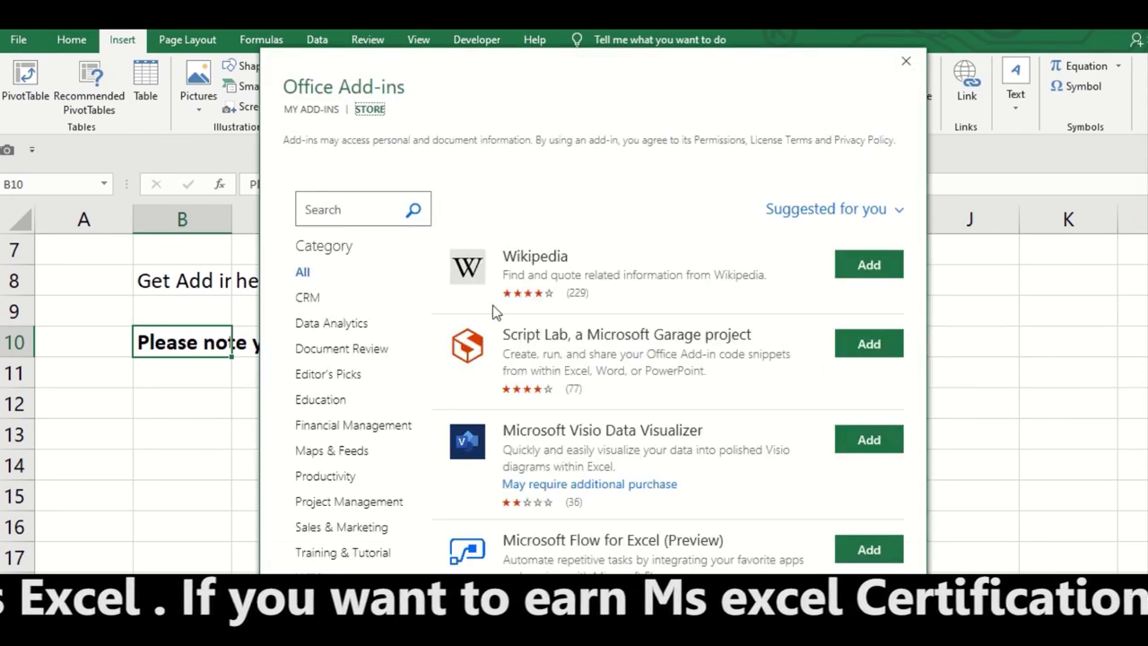
scroll(538, 376, "down", 1)
scroll(538, 377, "down", 4)
scroll(574, 305, "down", 3)
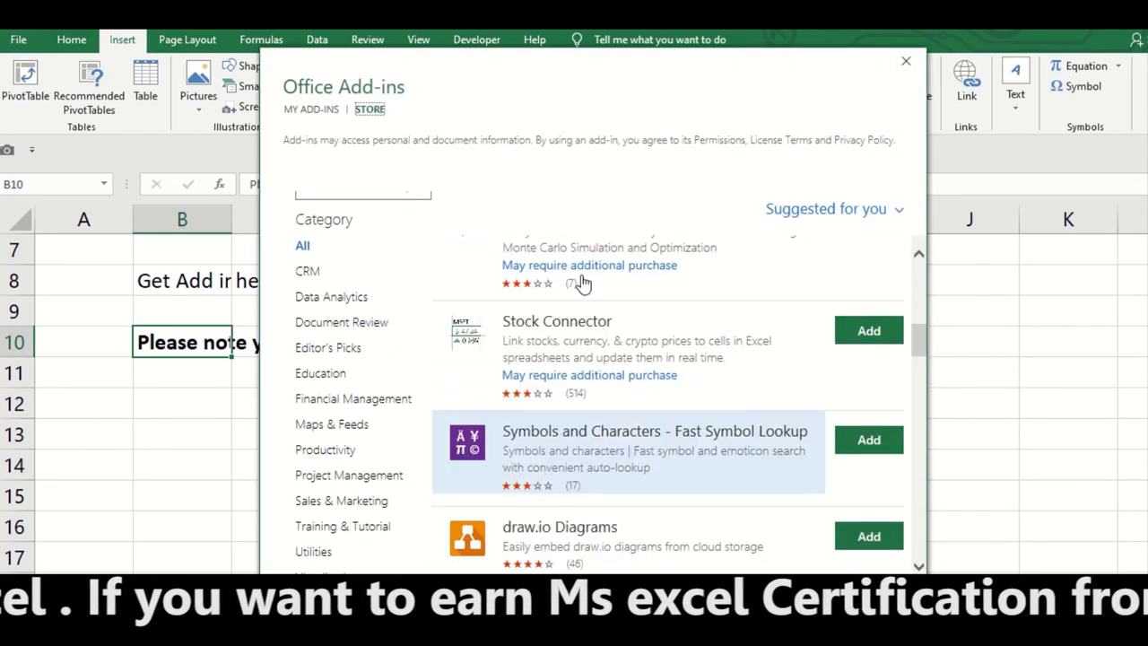
scroll(633, 403, "down", 3)
scroll(635, 449, "down", 5)
scroll(639, 457, "down", 3)
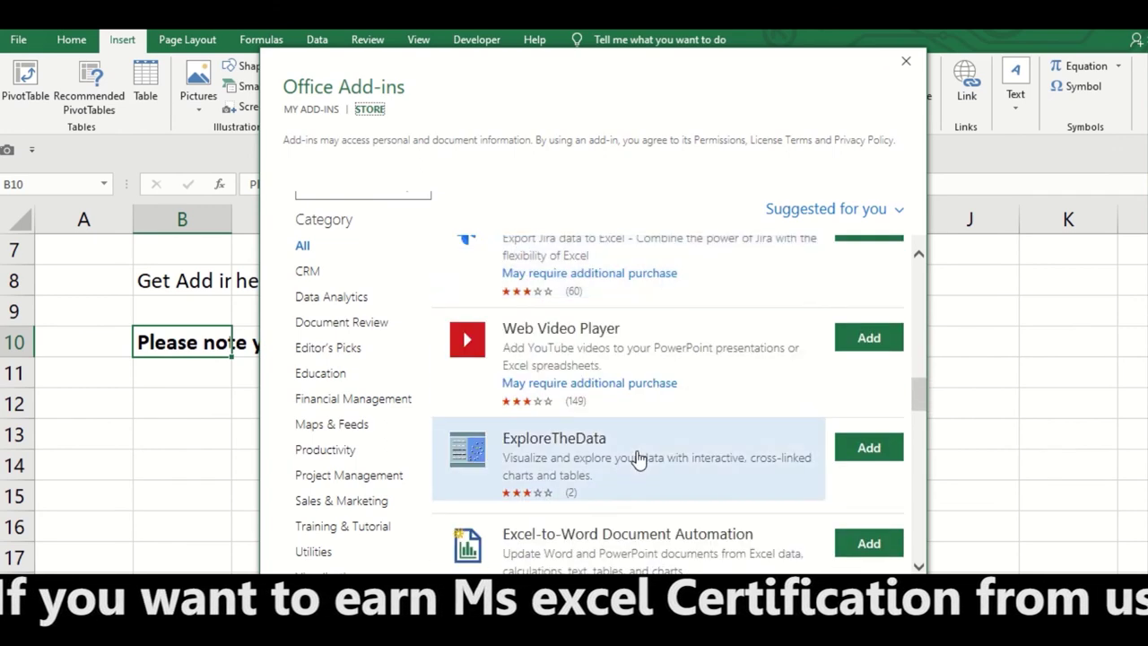
scroll(638, 457, "down", 3)
left_click(366, 110)
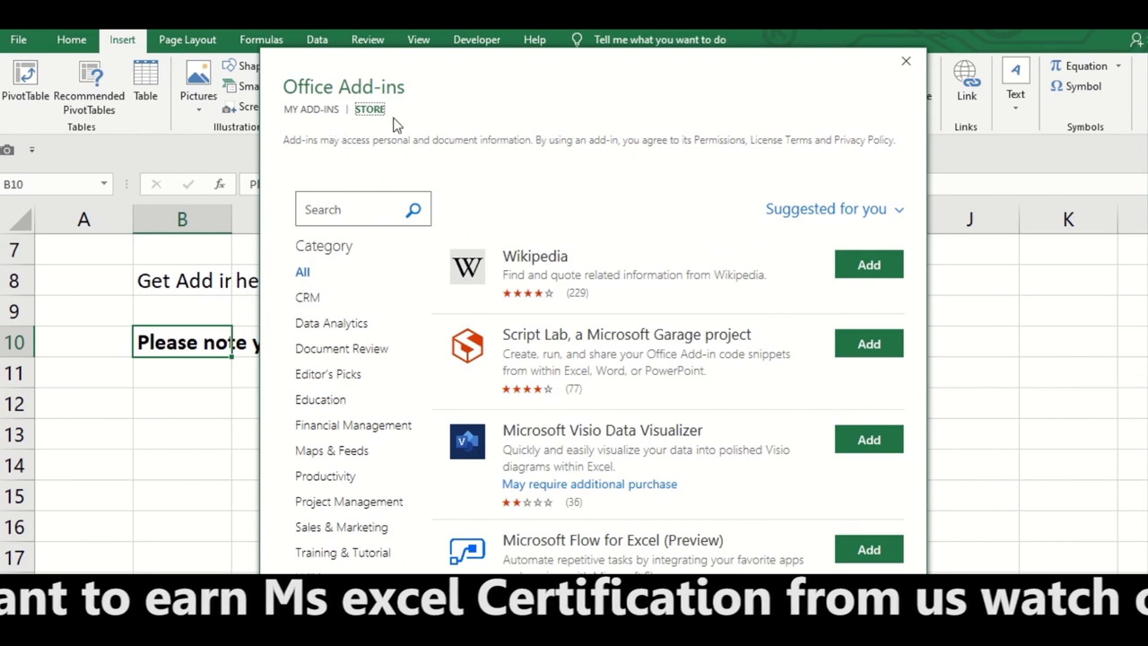
left_click(304, 112)
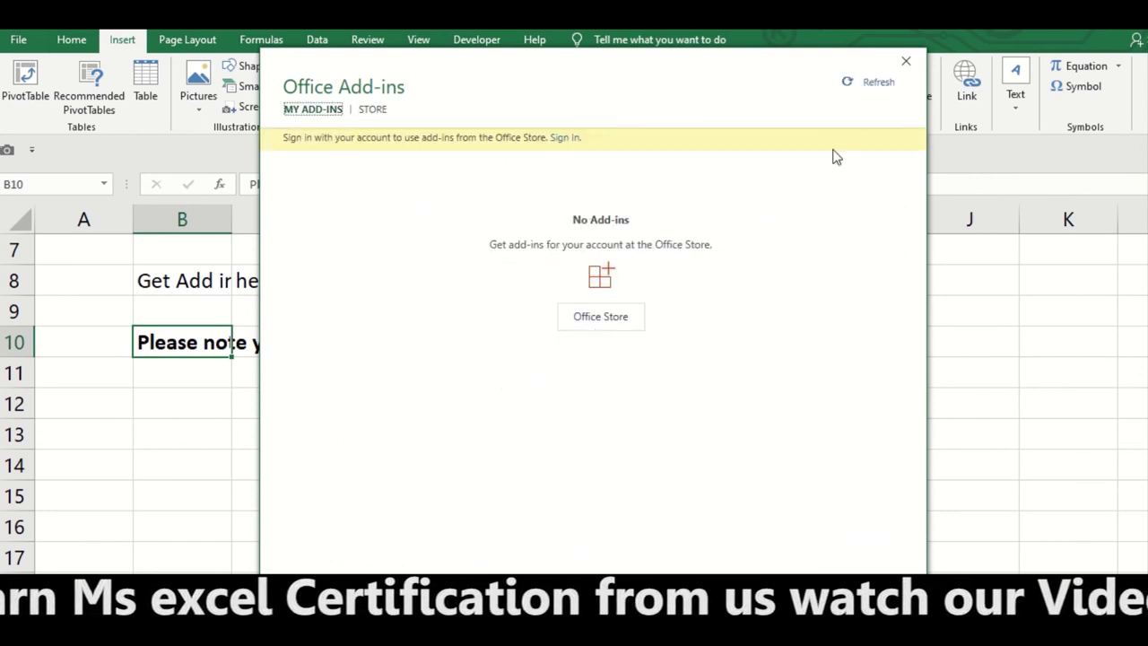
left_click(906, 60)
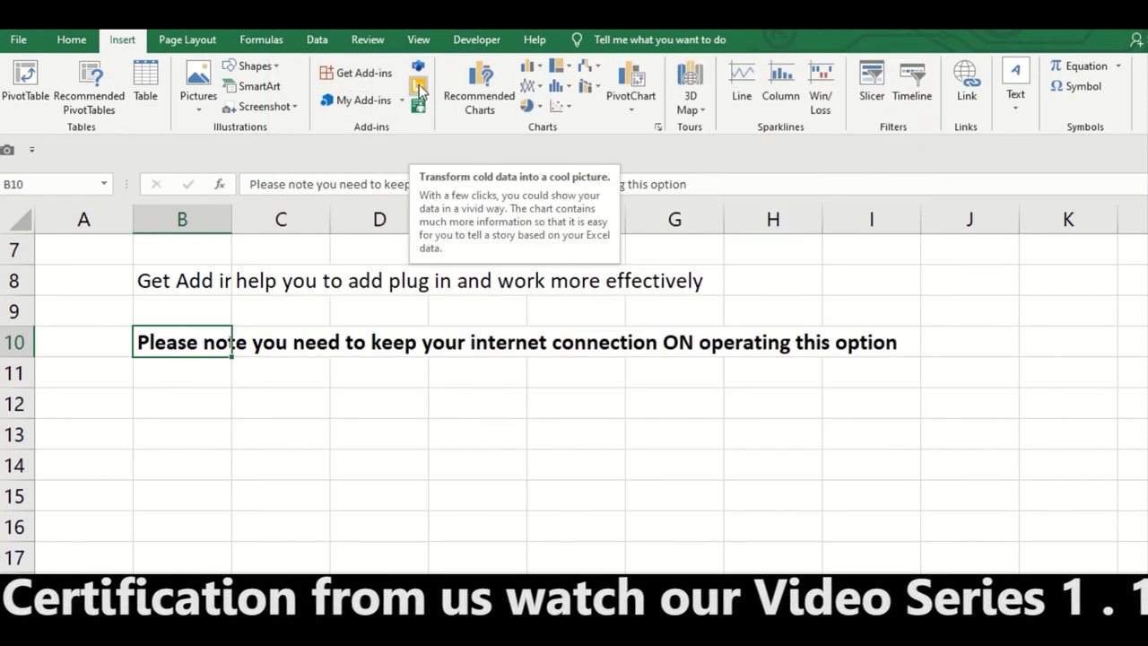
Insert the People Graph add-in and resize its frame to fit C25:H35
left_click(419, 87)
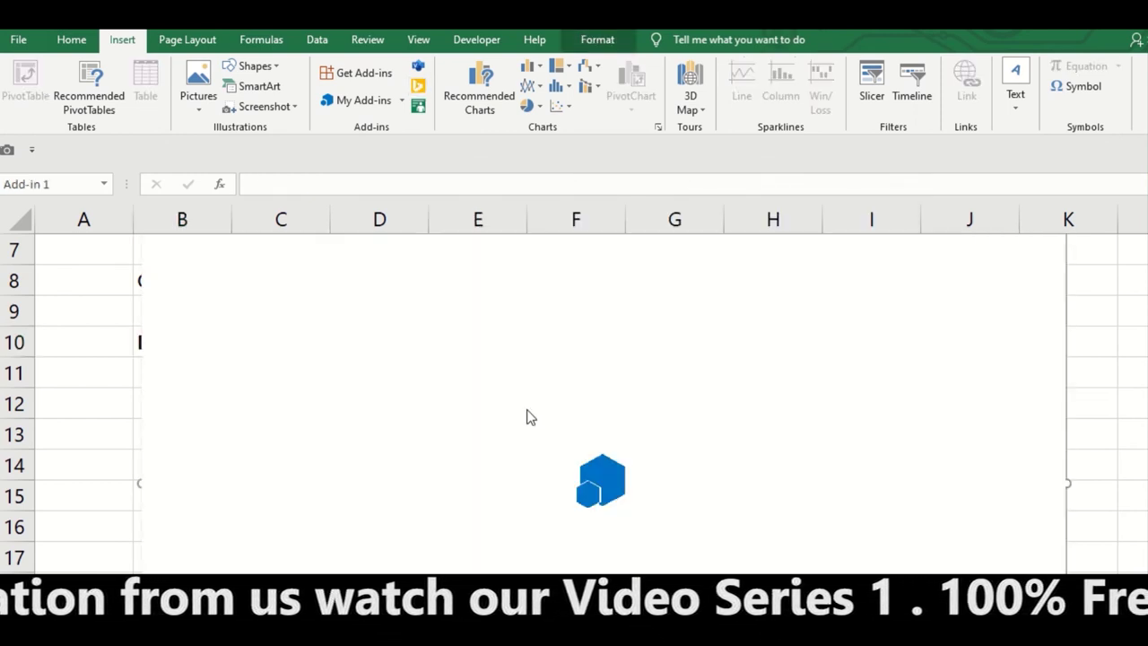
scroll(530, 417, "down", 2)
scroll(520, 415, "down", 2)
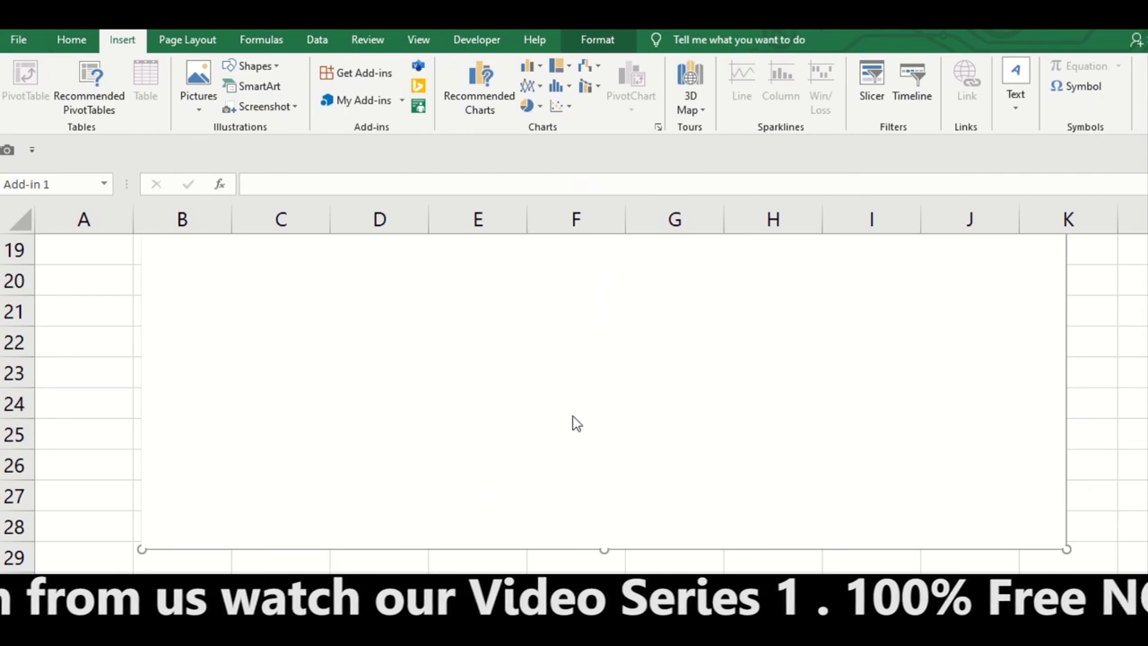
scroll(627, 475, "down", 2)
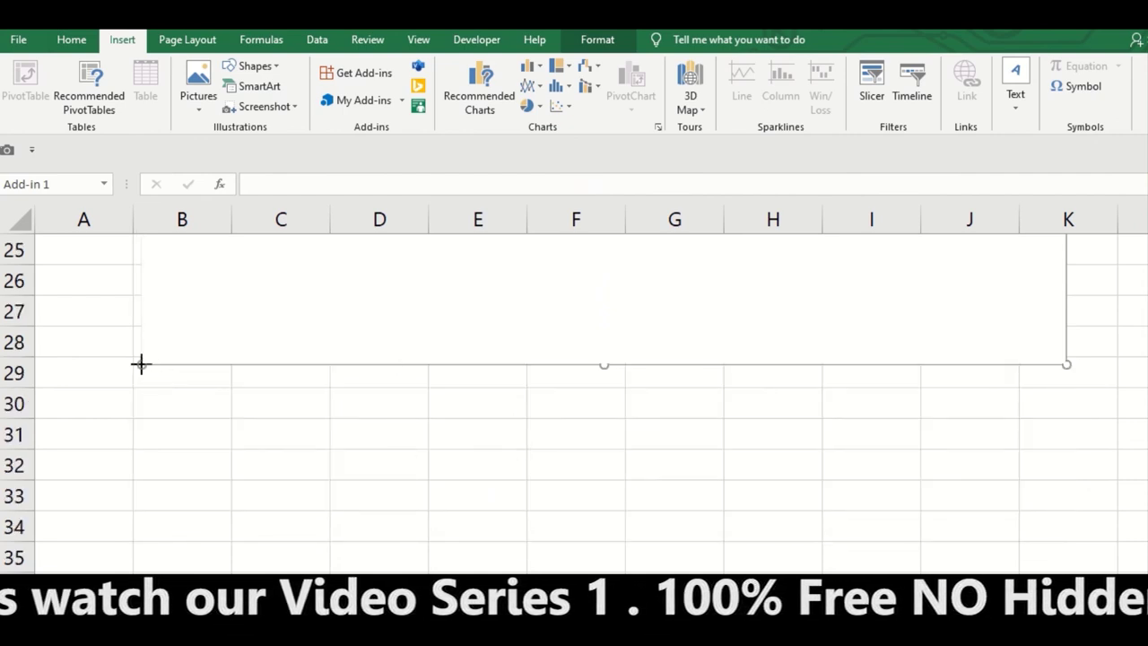
left_click_drag(141, 364, 498, 291)
left_click_drag(569, 292, 341, 546)
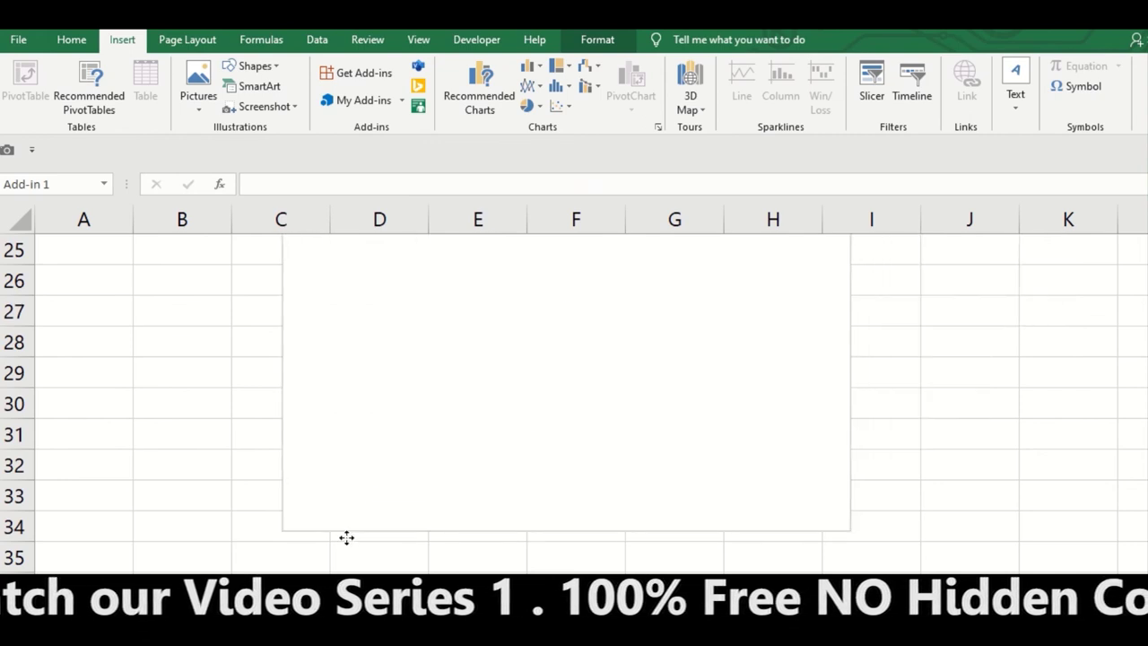